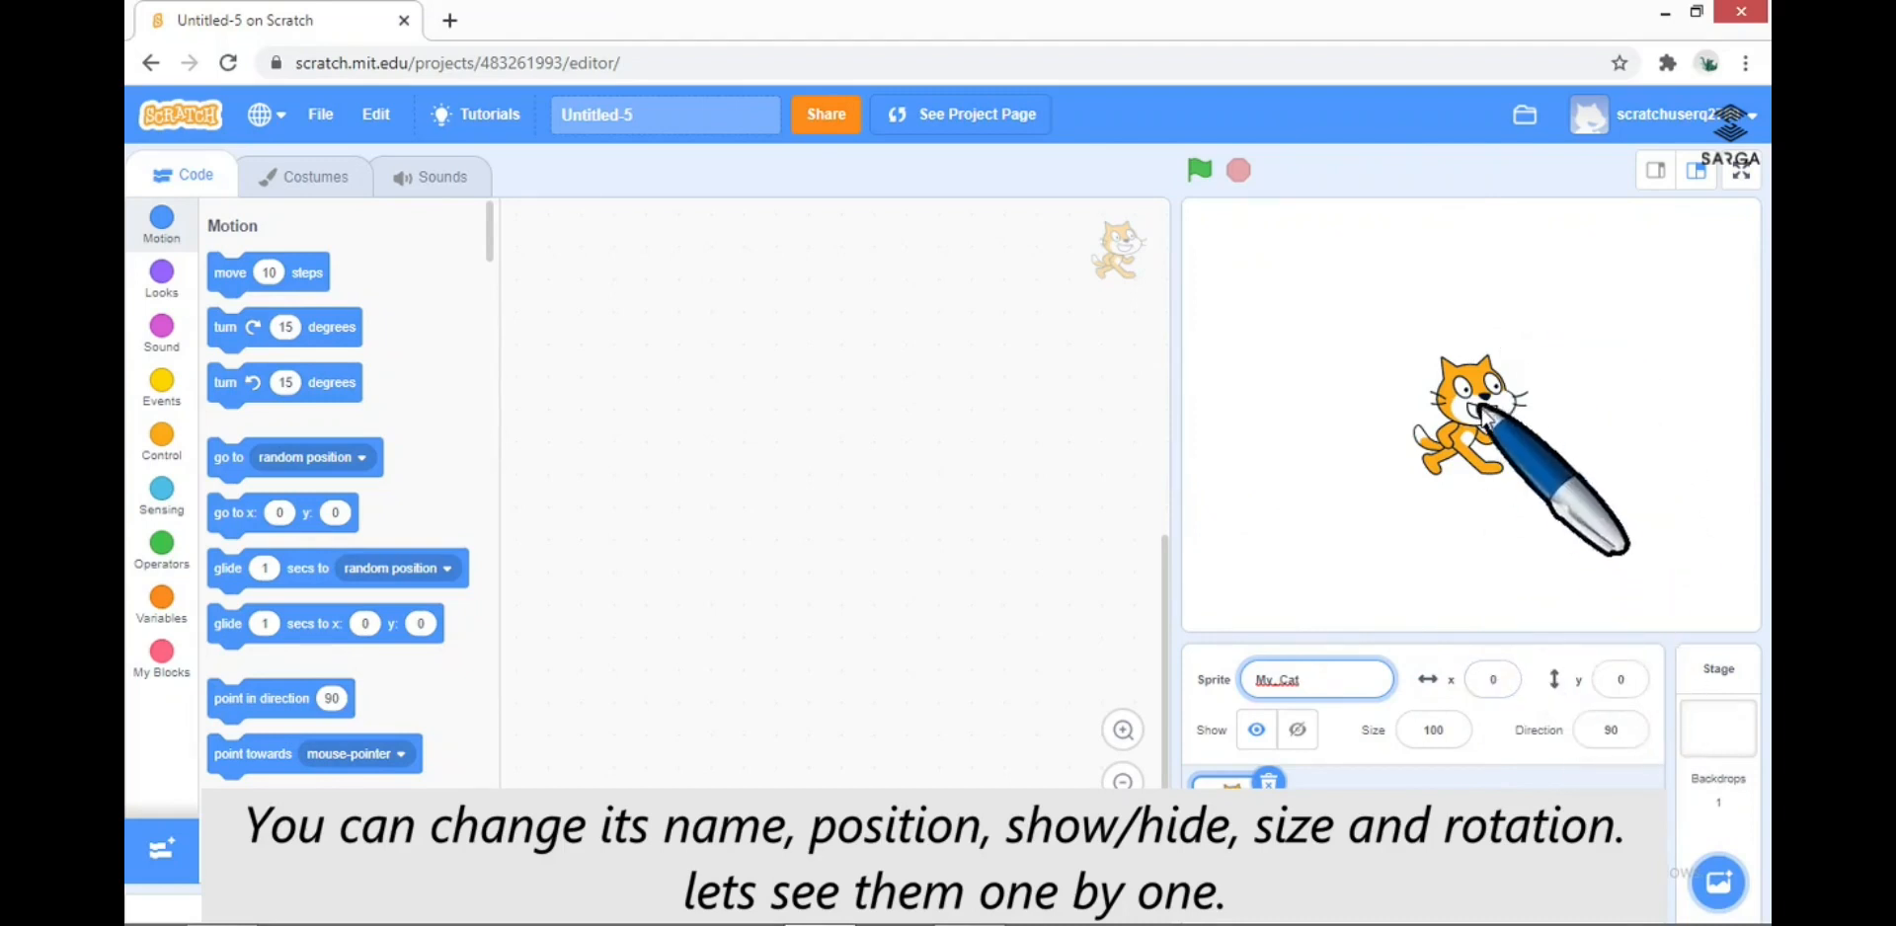
Move My_Cat across the stage to about x -199, across to about x 198, and set its x position to 0.
left_click_drag(1481, 416, 1229, 409)
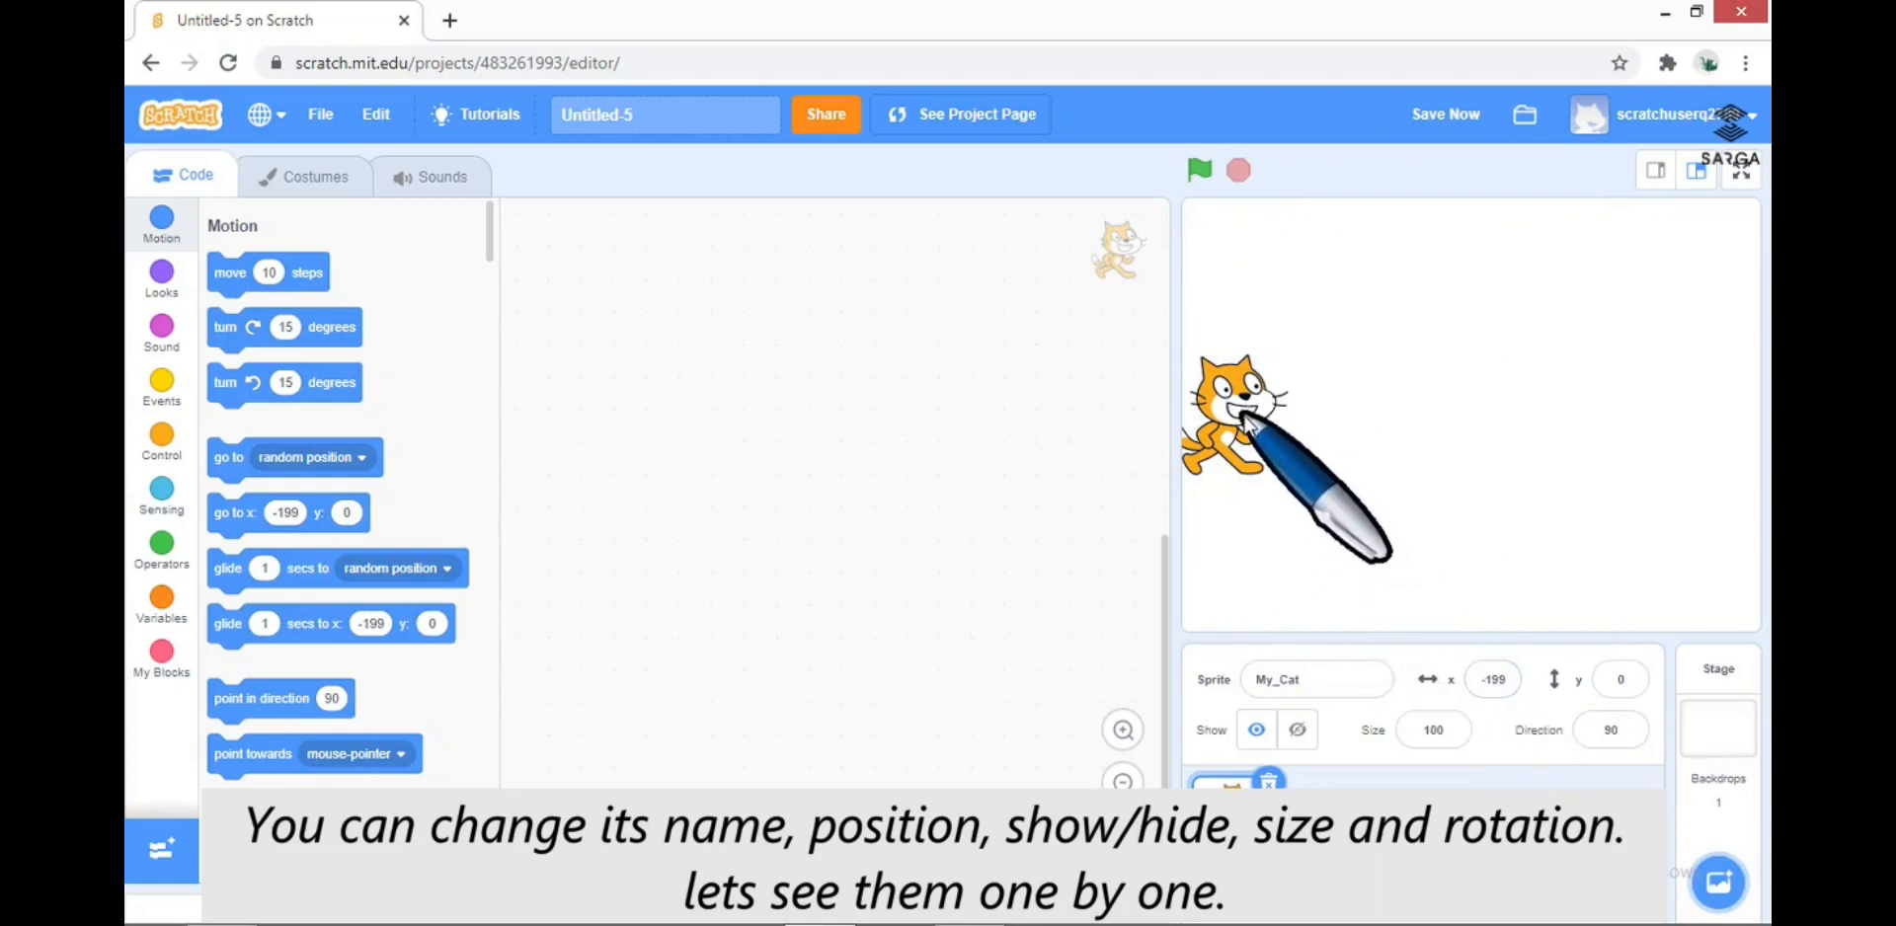
left_click_drag(1235, 423, 1506, 671)
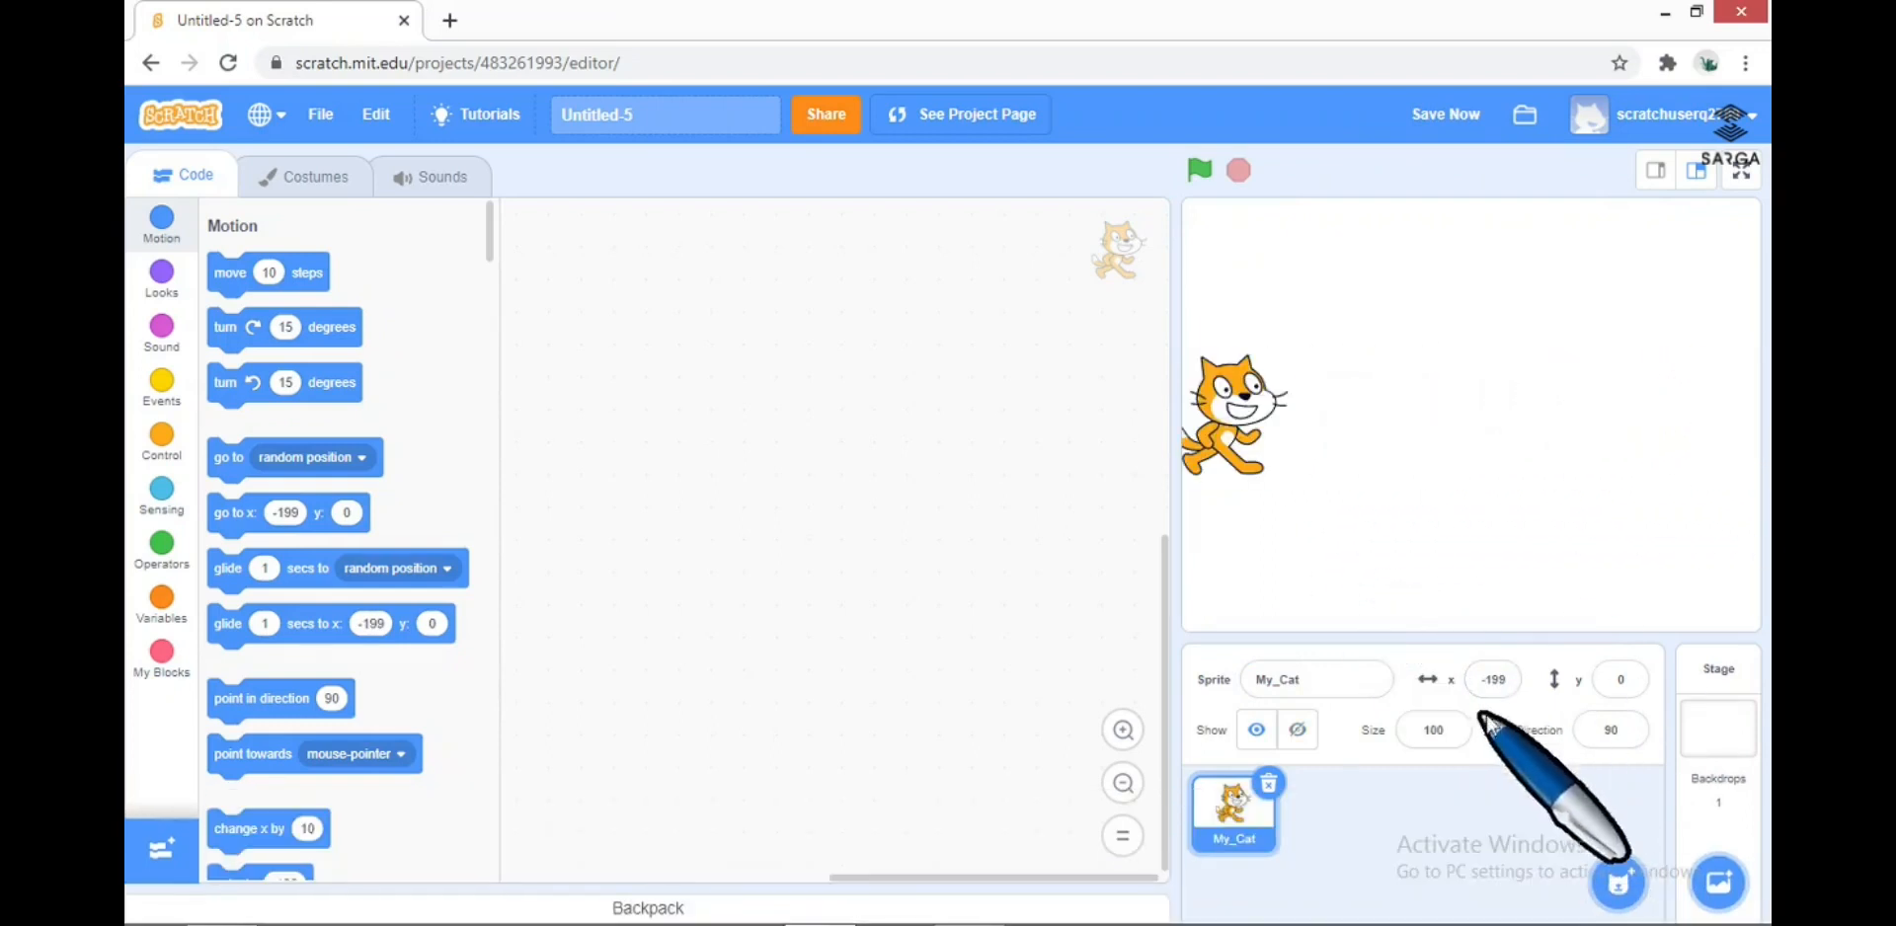
left_click_drag(1215, 435, 1716, 424)
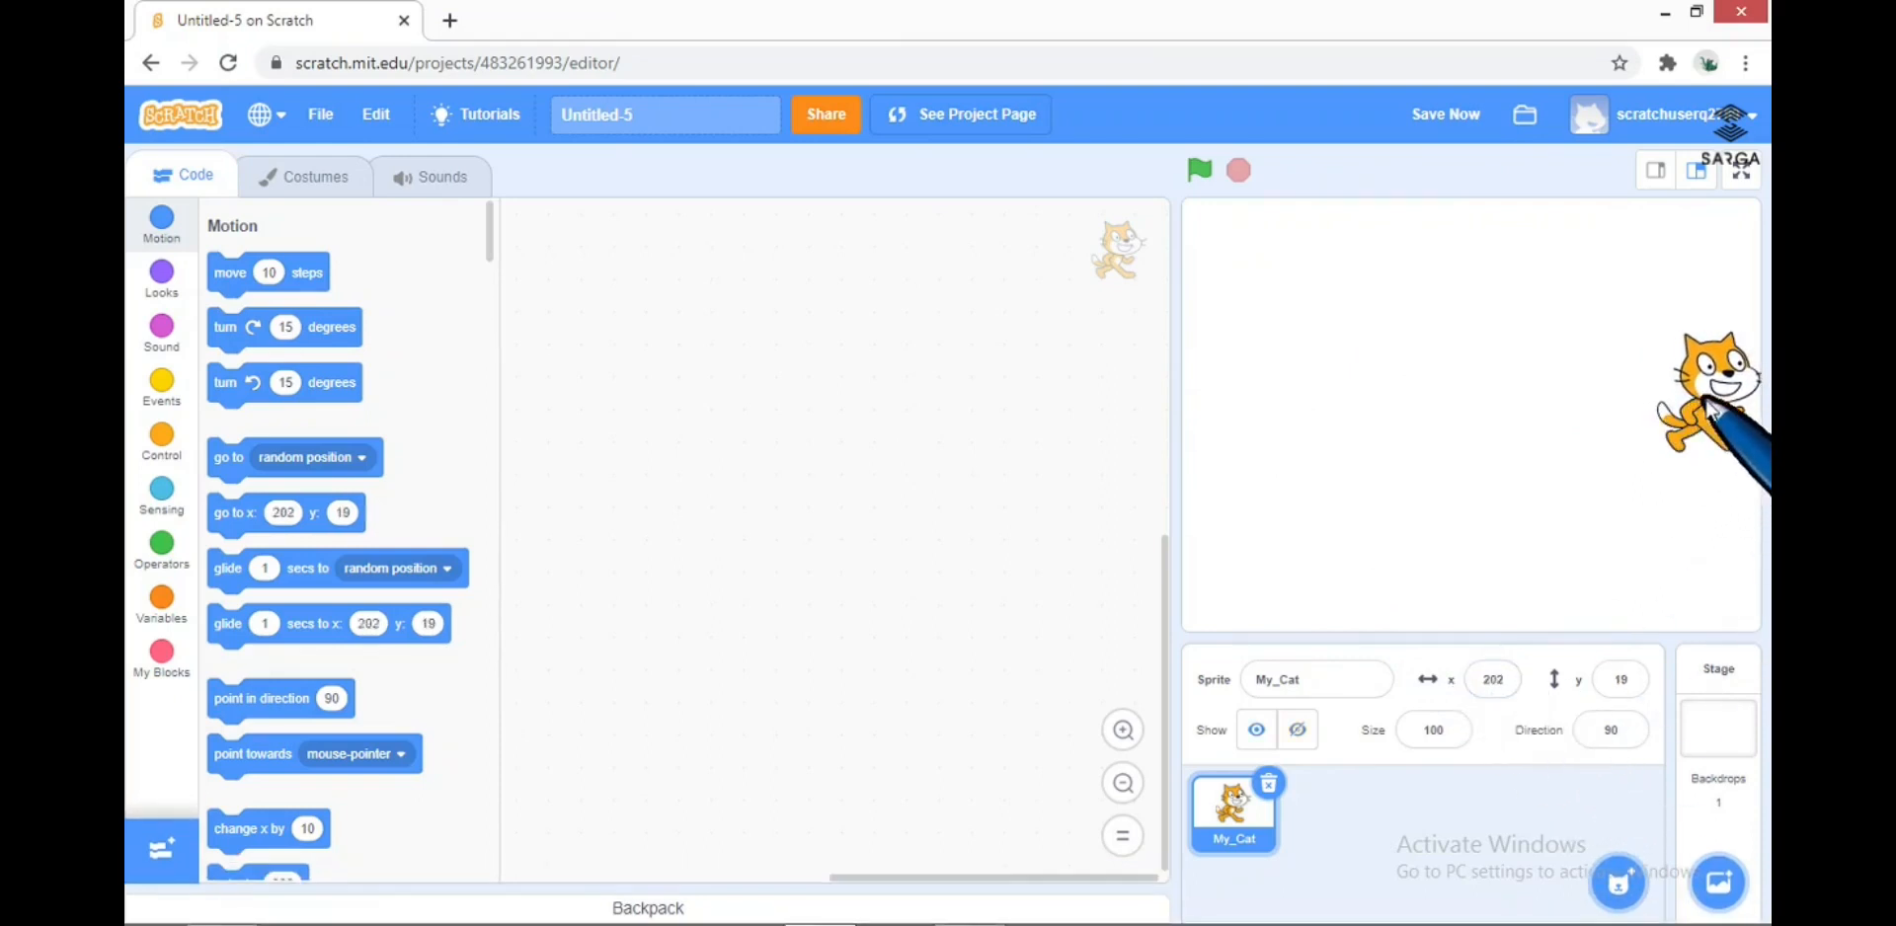
left_click_drag(1709, 405, 1703, 404)
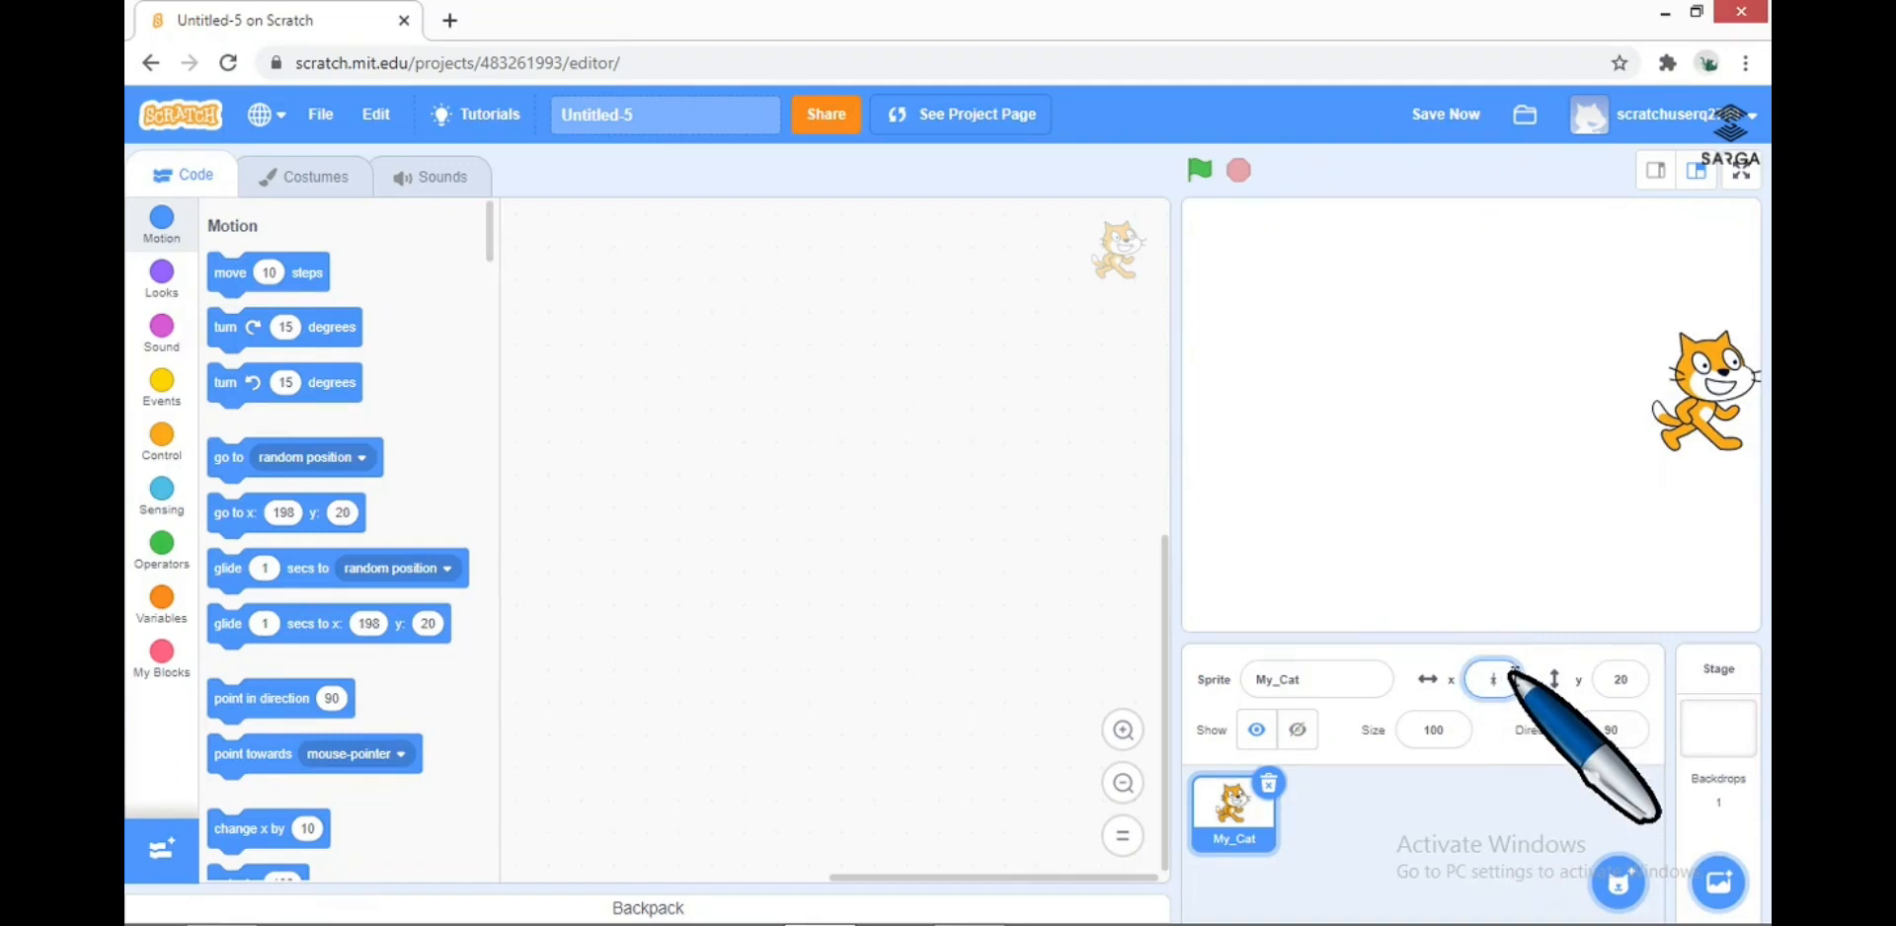
key("Return")
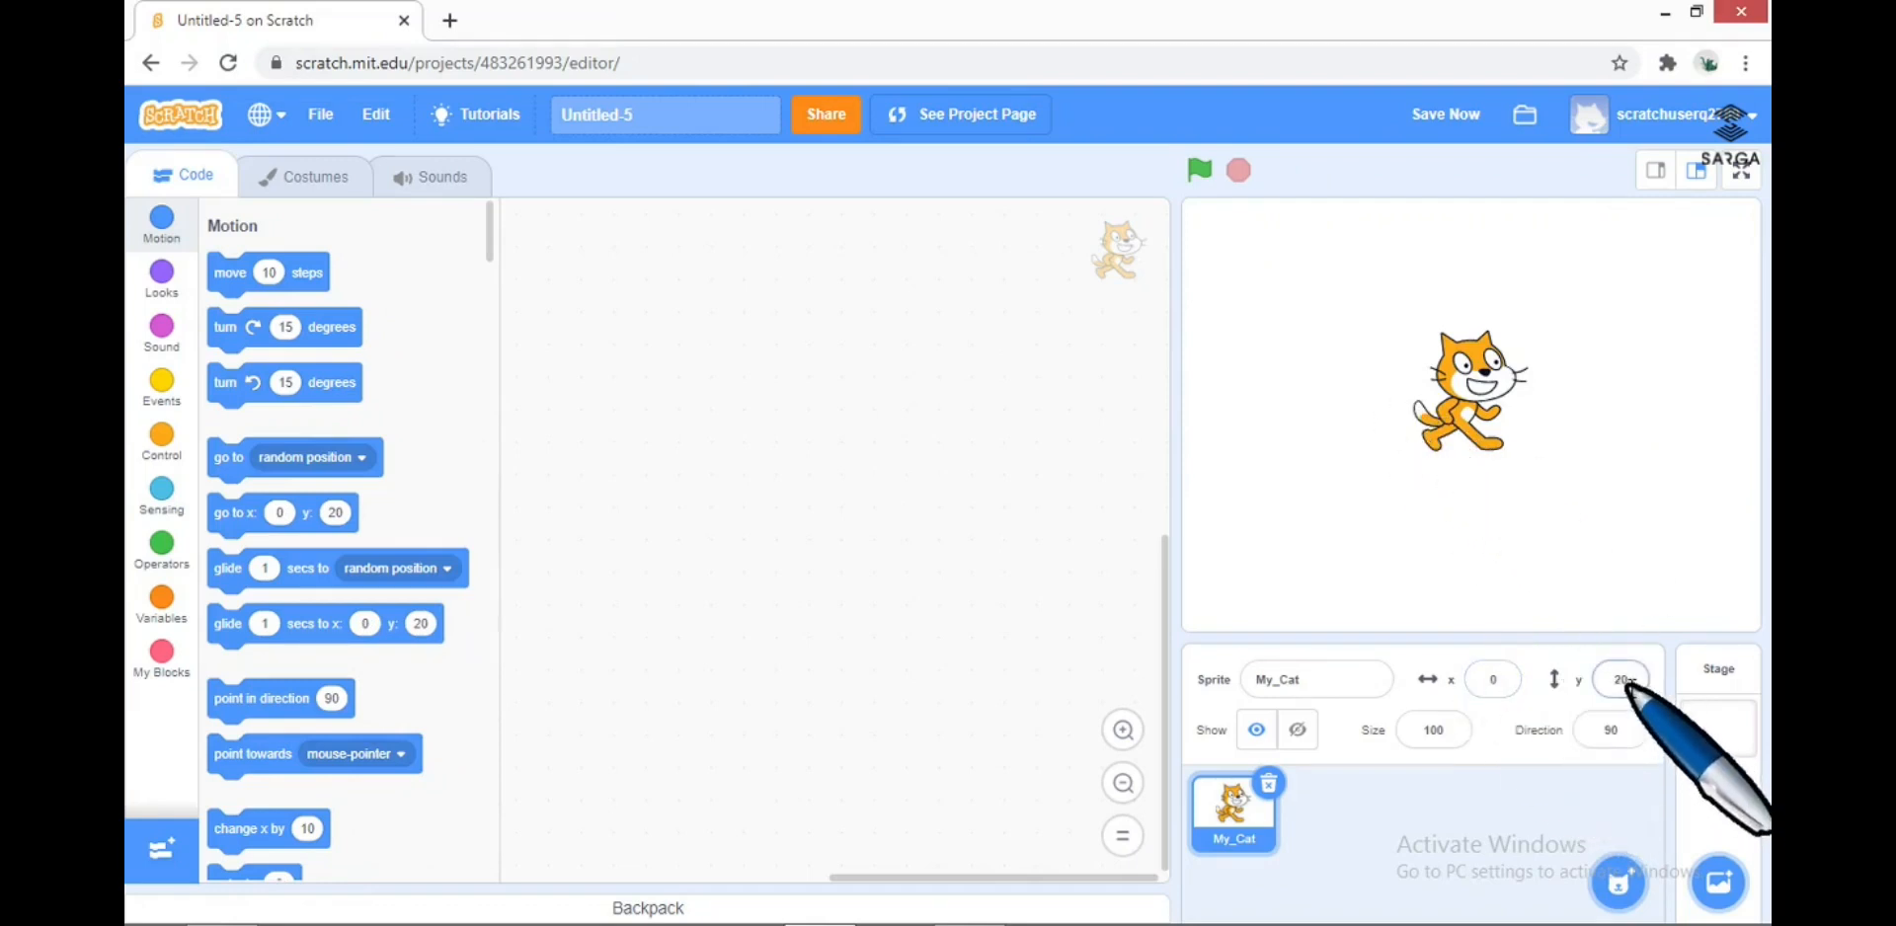
Move My_Cat up to about y 130 and down to about y -132, and set its y position to 0.
left_click_drag(1469, 395, 1448, 242)
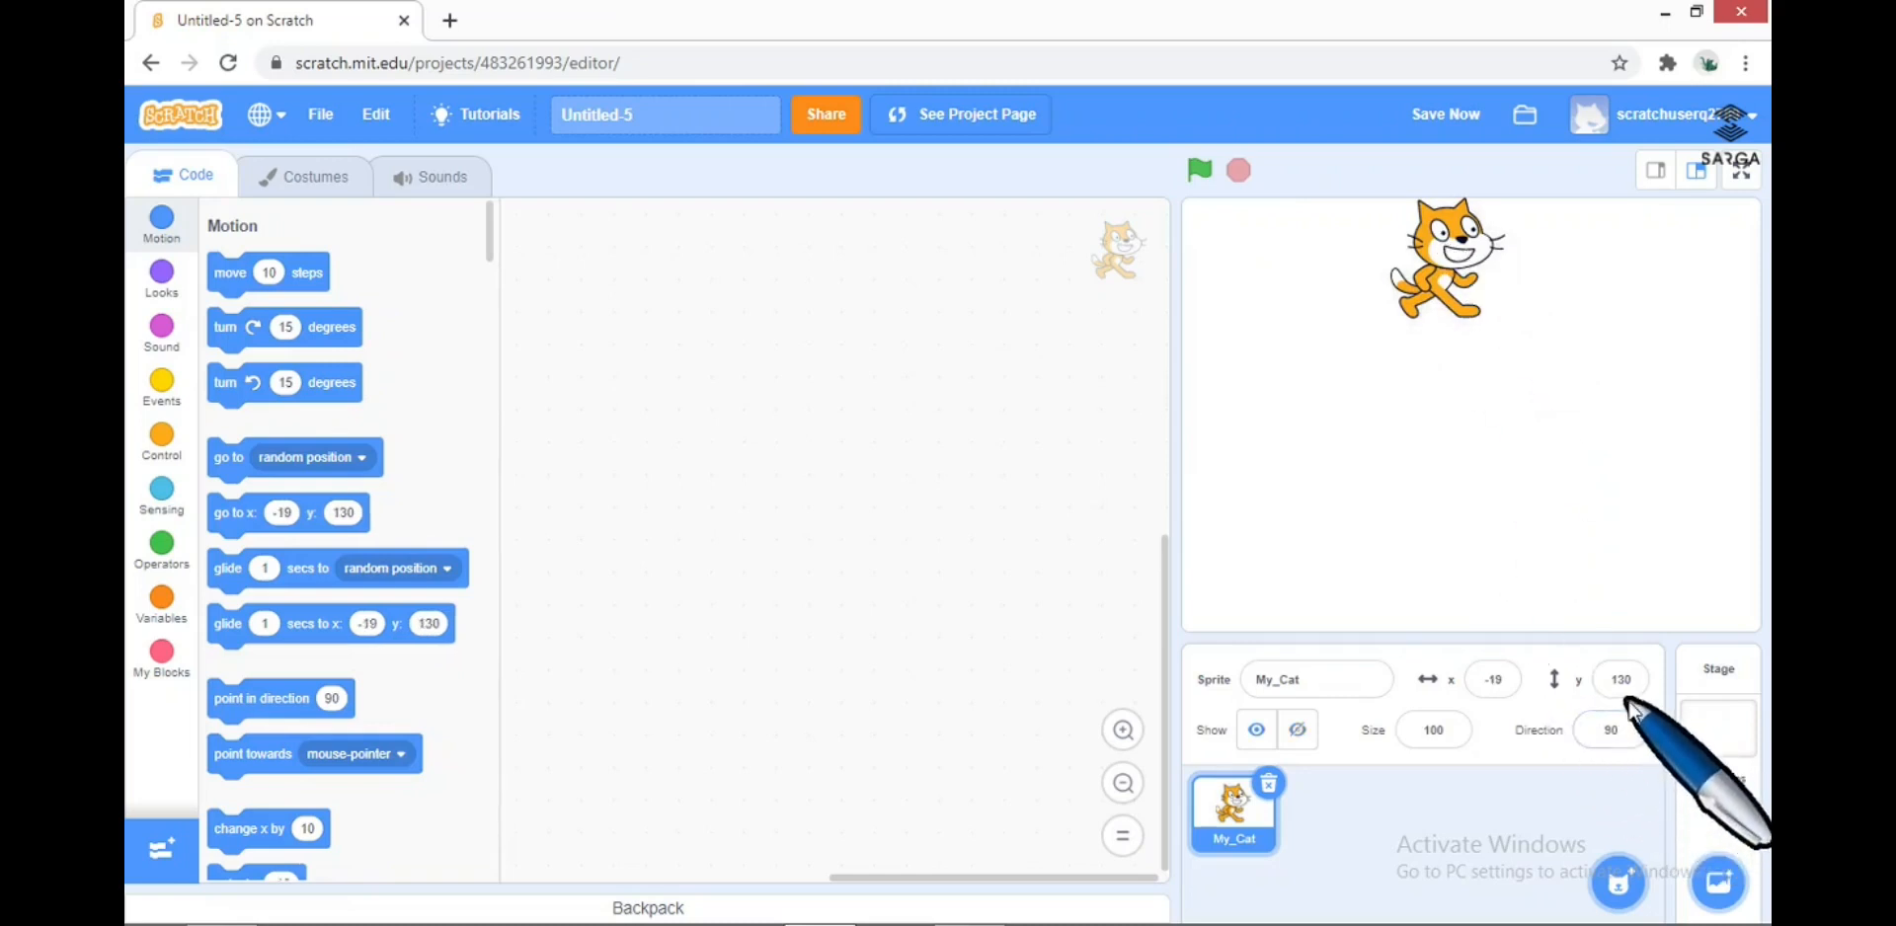
left_click_drag(1435, 281, 1458, 599)
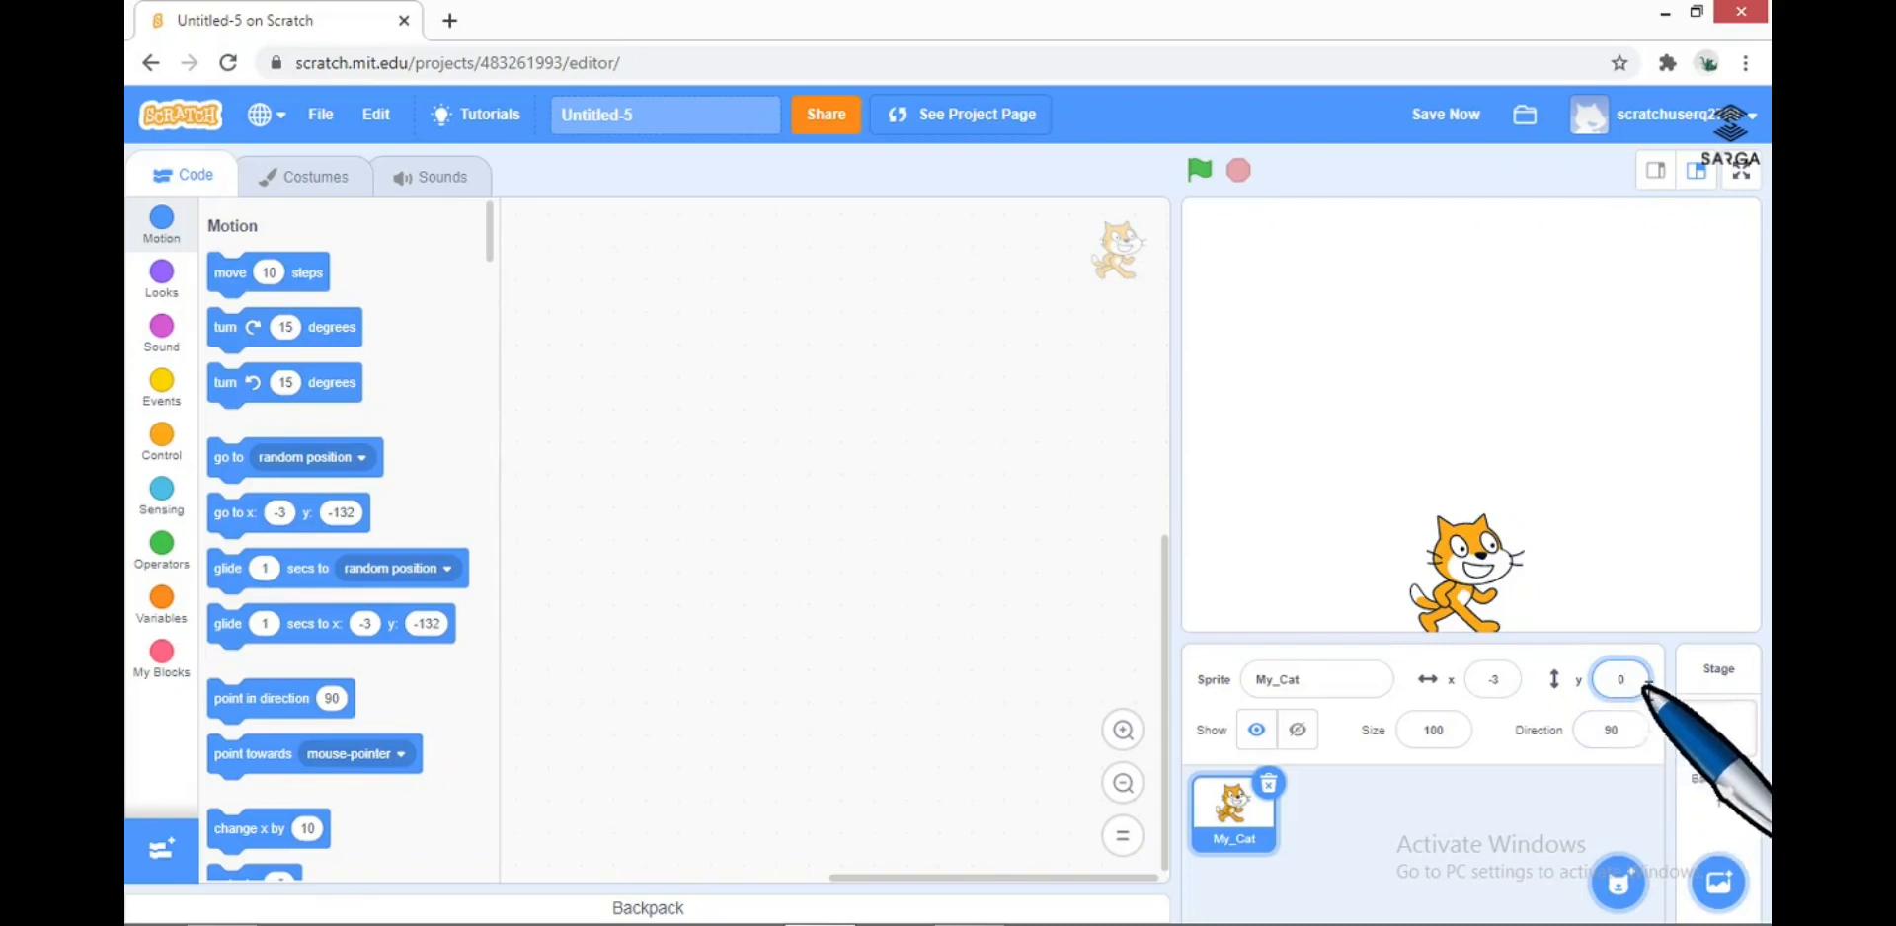
key("Return")
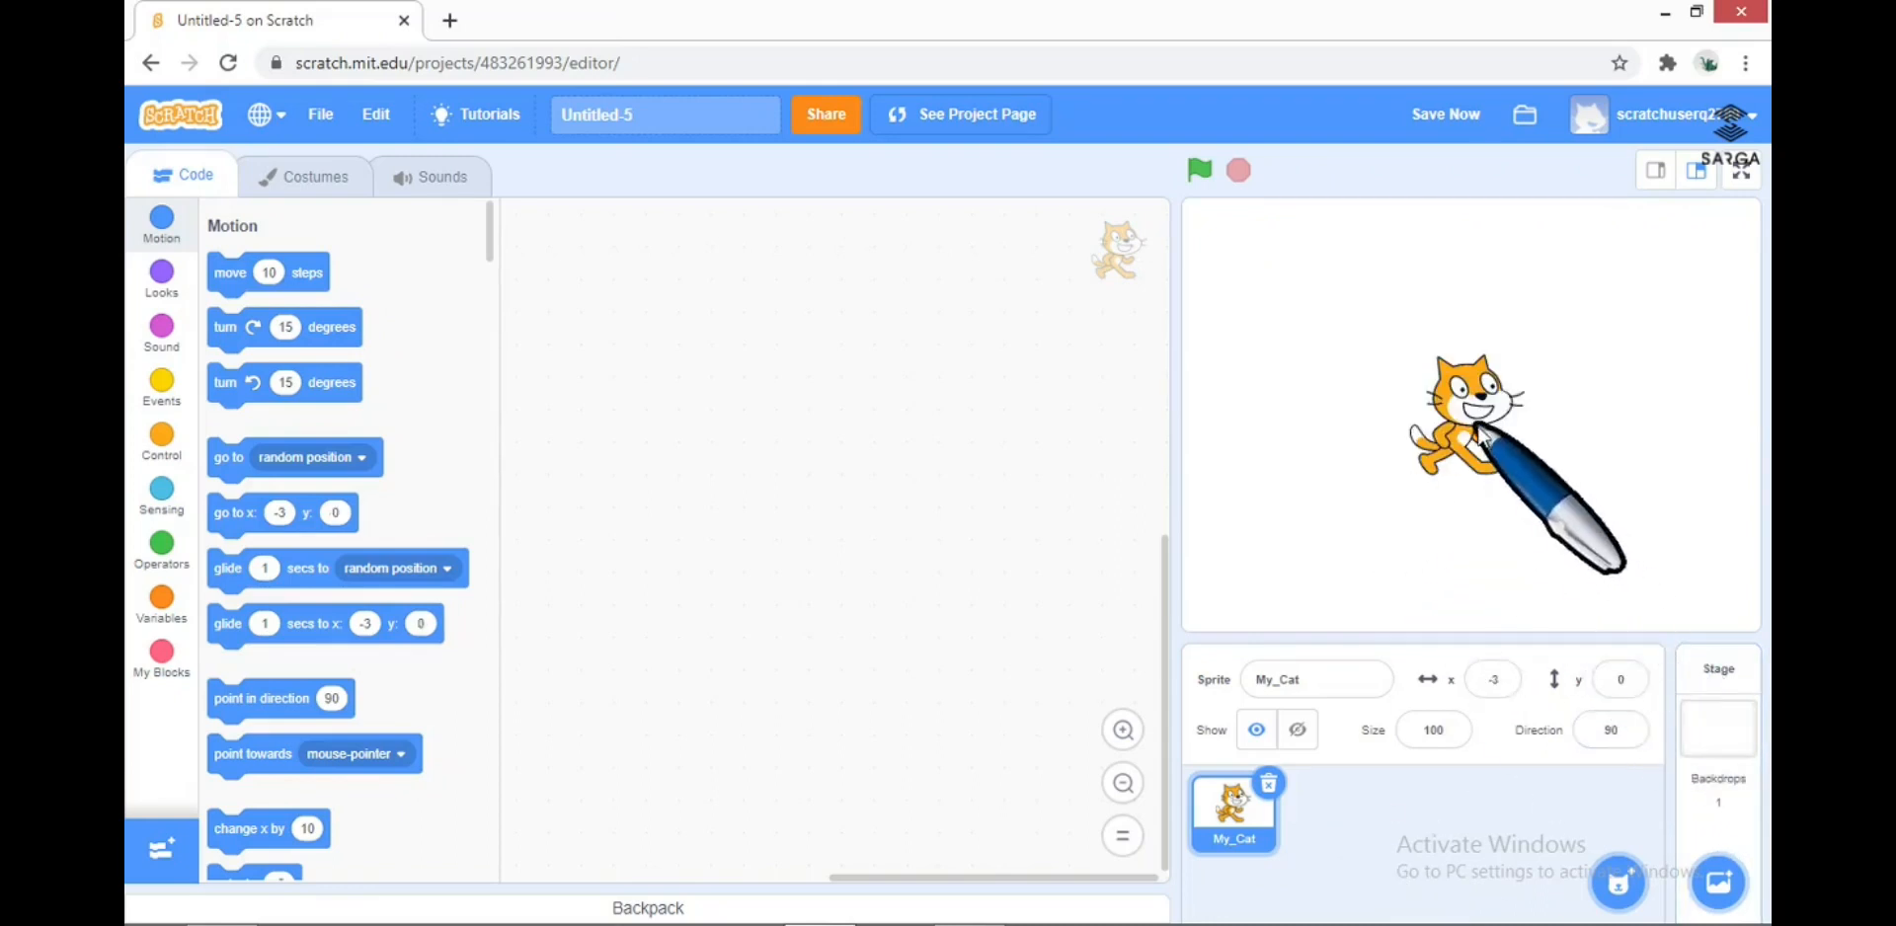
Move My_Cat to the stage's upper-right corner and back near the centre at about x -2, y 20.
left_click_drag(1472, 446, 1658, 253)
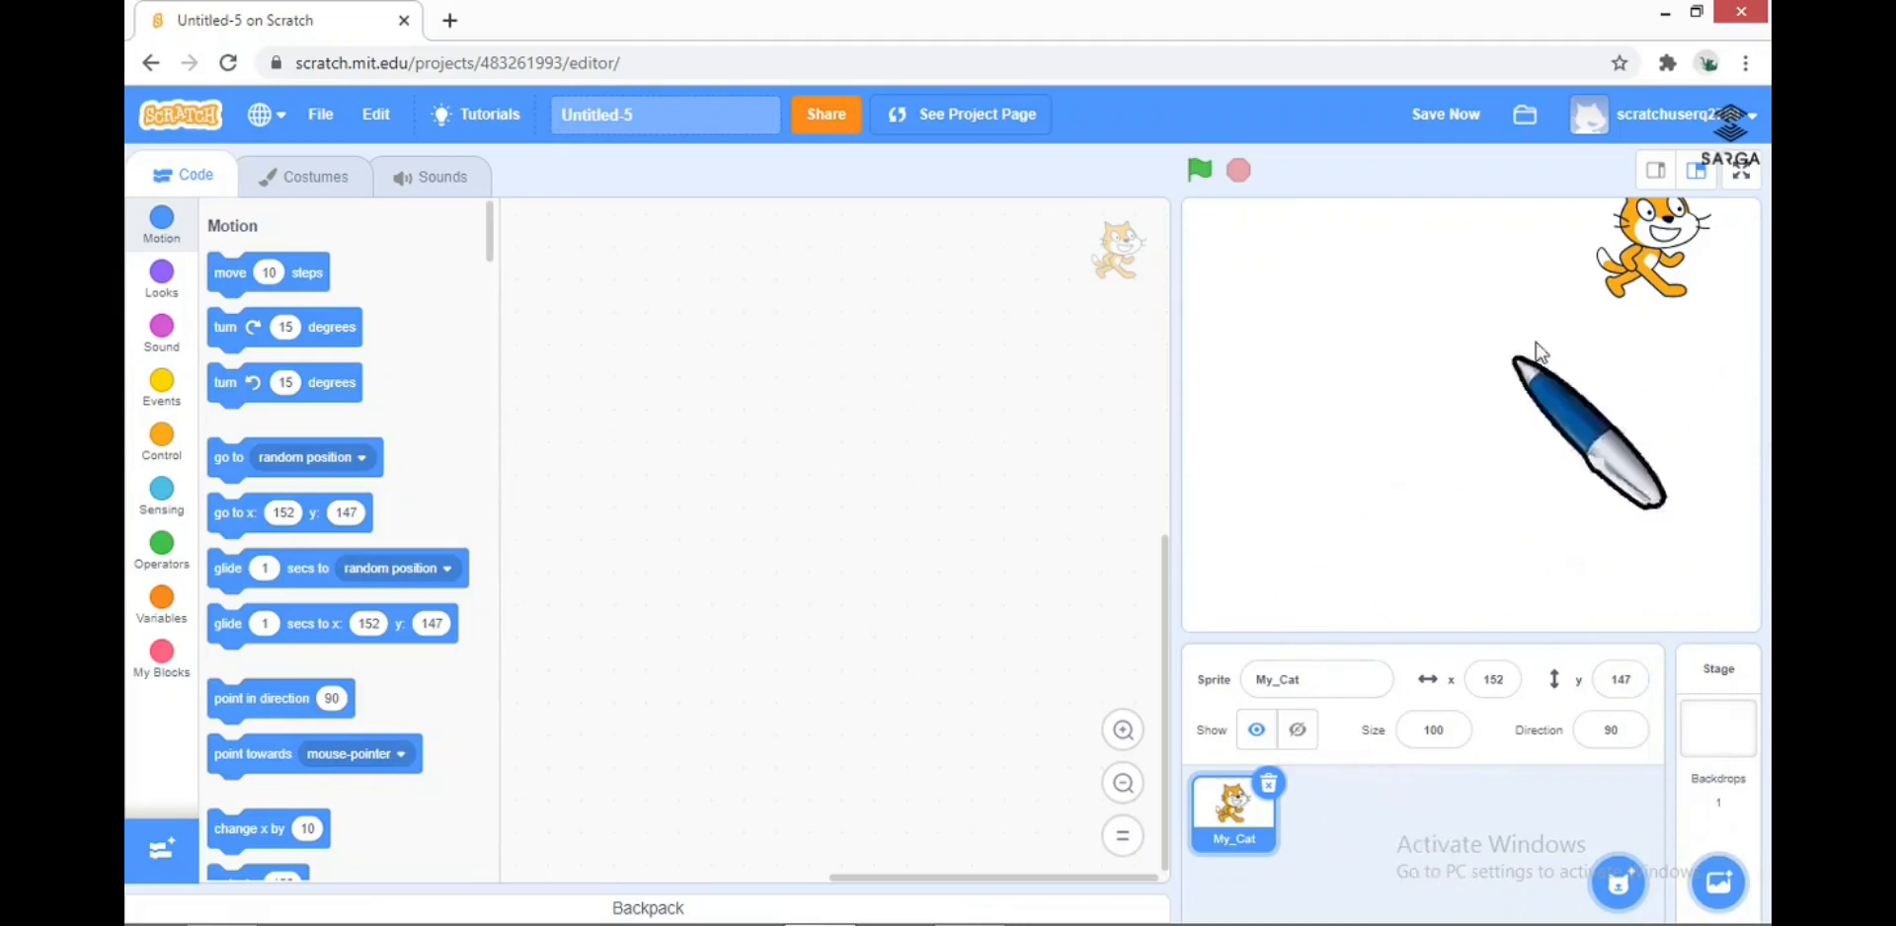
left_click_drag(1651, 255, 1466, 390)
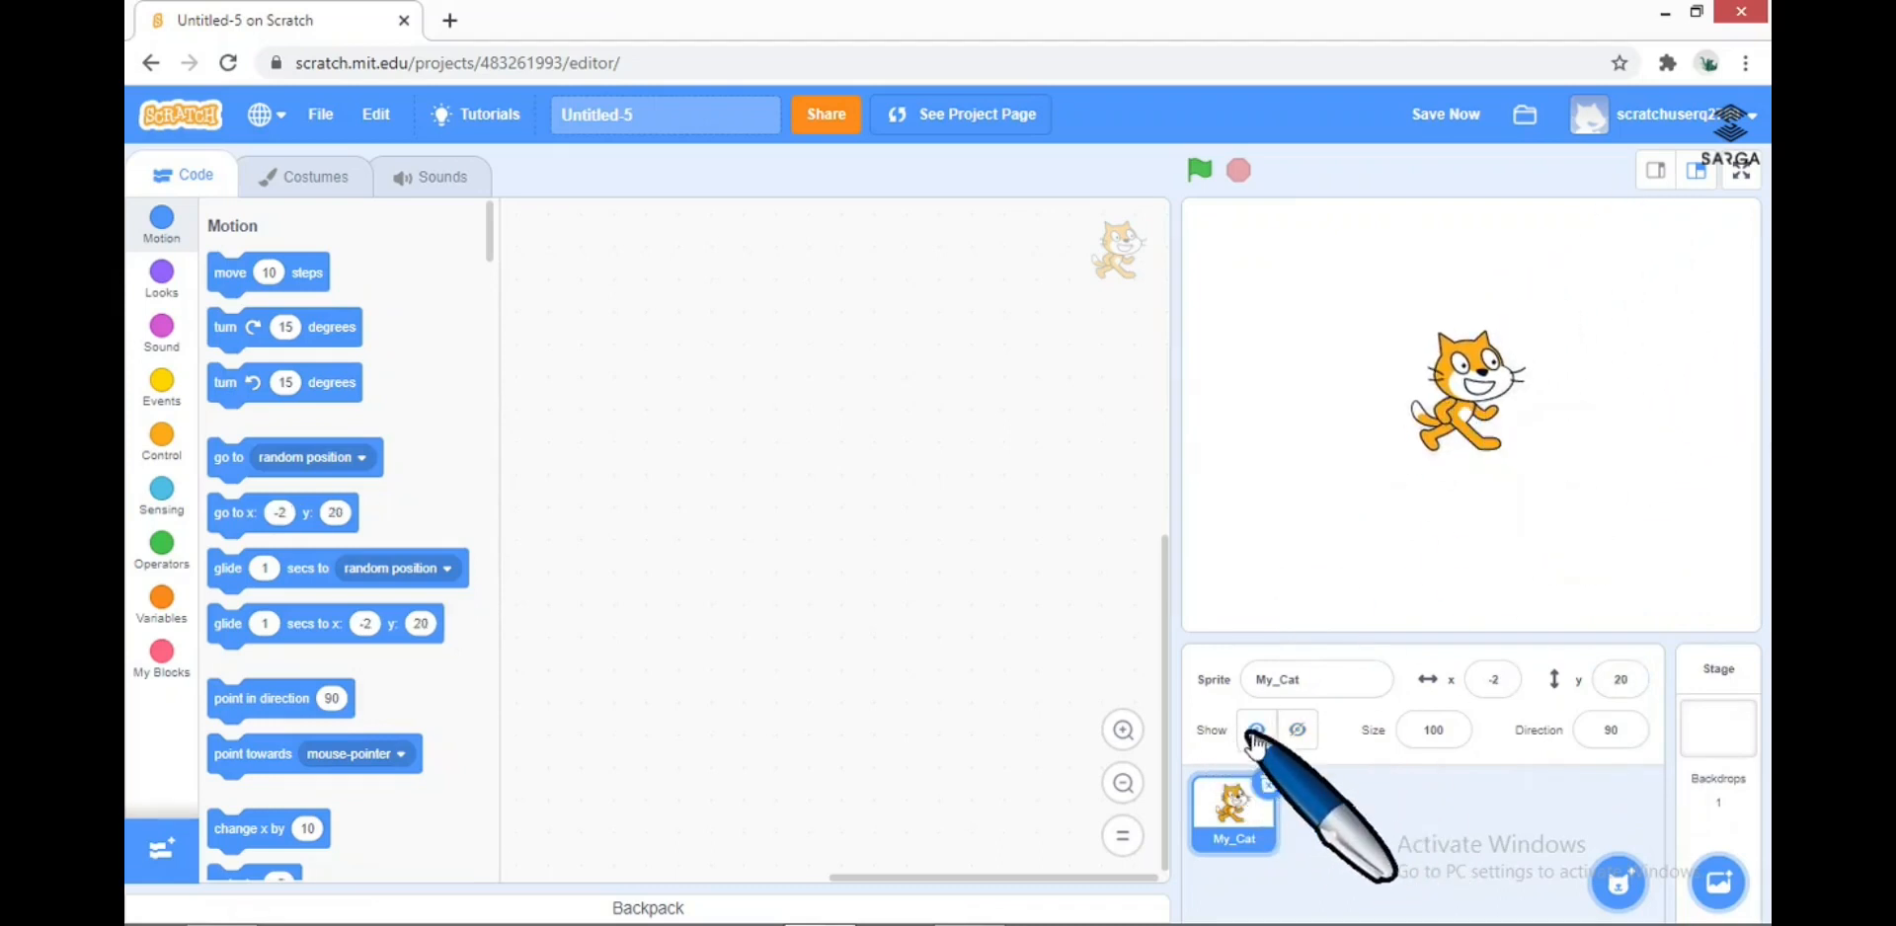
Hide My_Cat and show it again, and change its size to 150 and back to 100.
left_click(1301, 739)
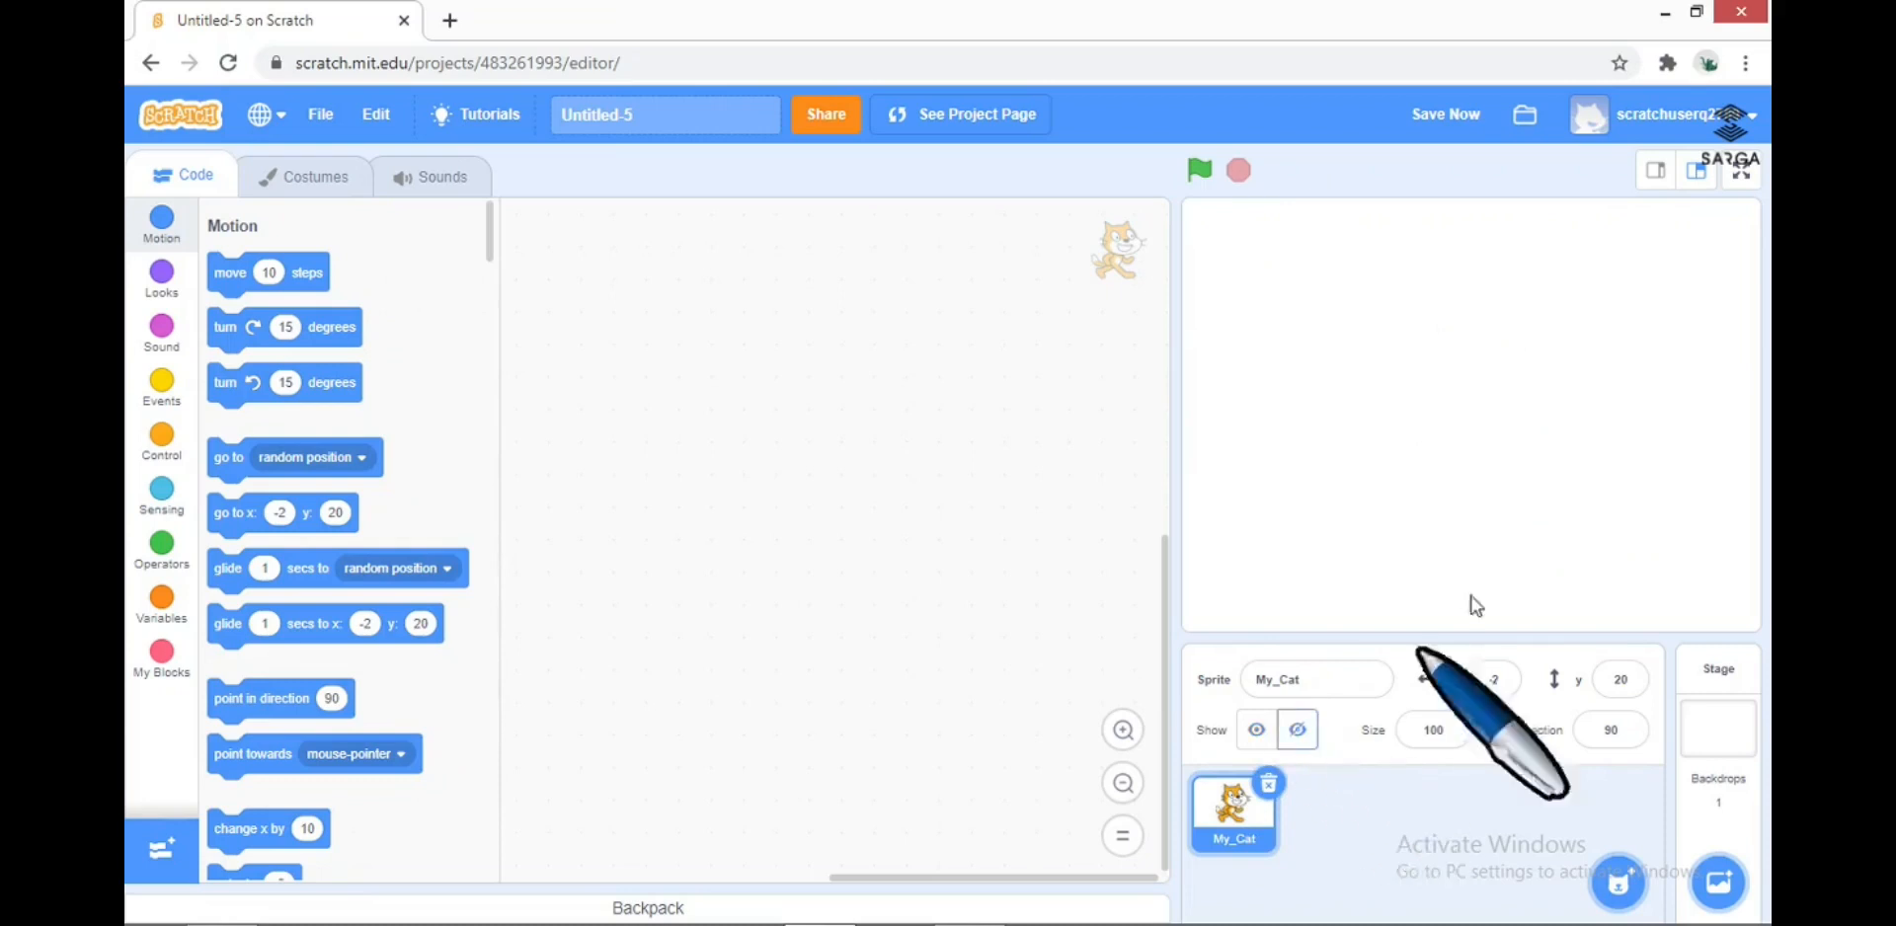
left_click(1256, 730)
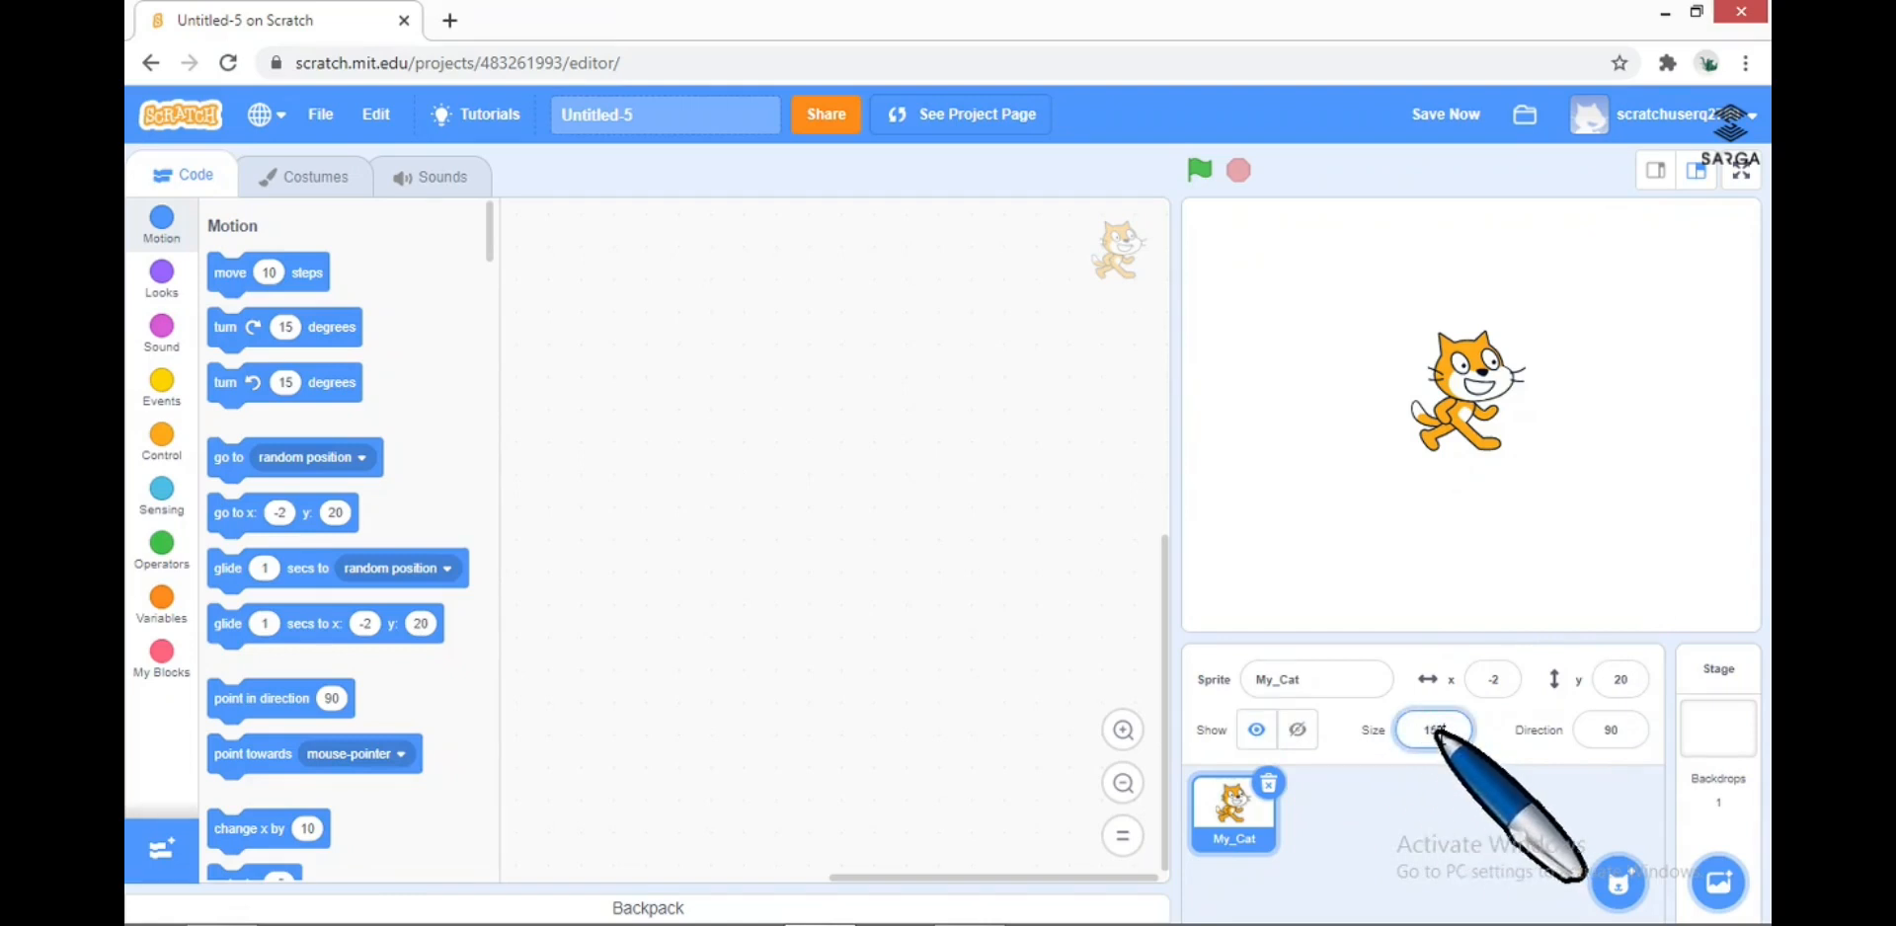
key("Return")
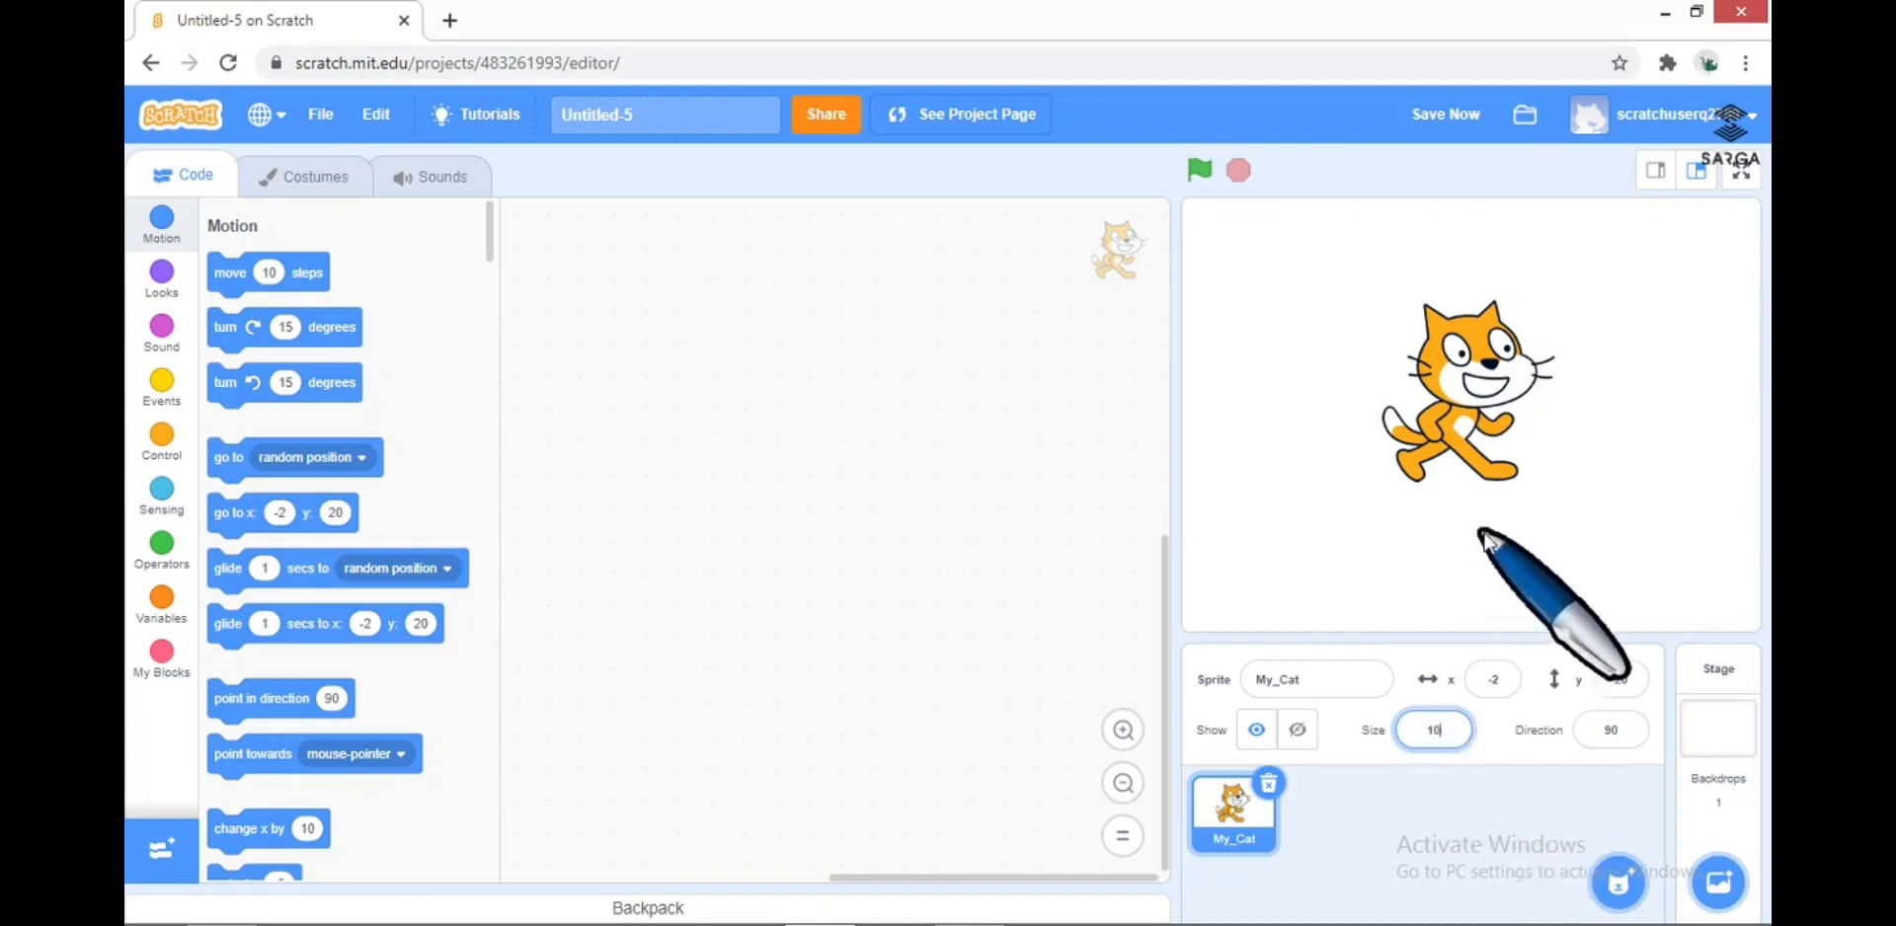
key("Return")
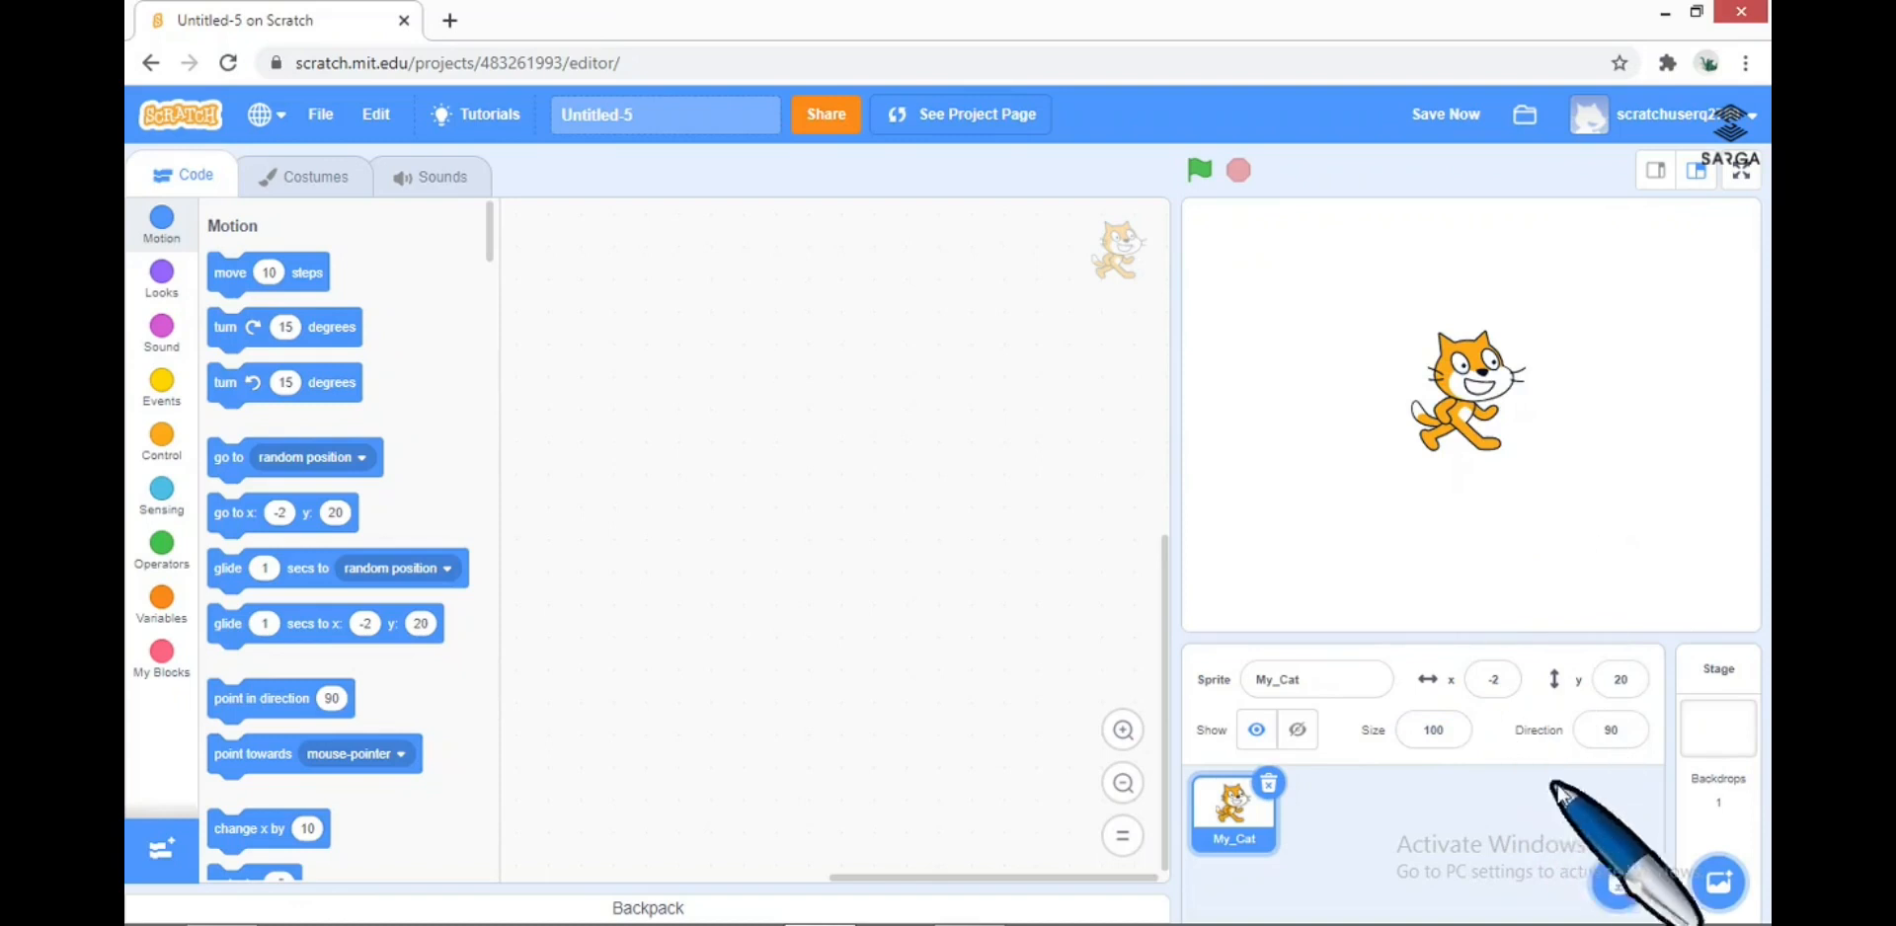
Rotate My_Cat through several directions, switch its rotation style to left/right, and leave the direction at about 65.
left_click(1617, 733)
left_click_drag(1680, 550, 1672, 589)
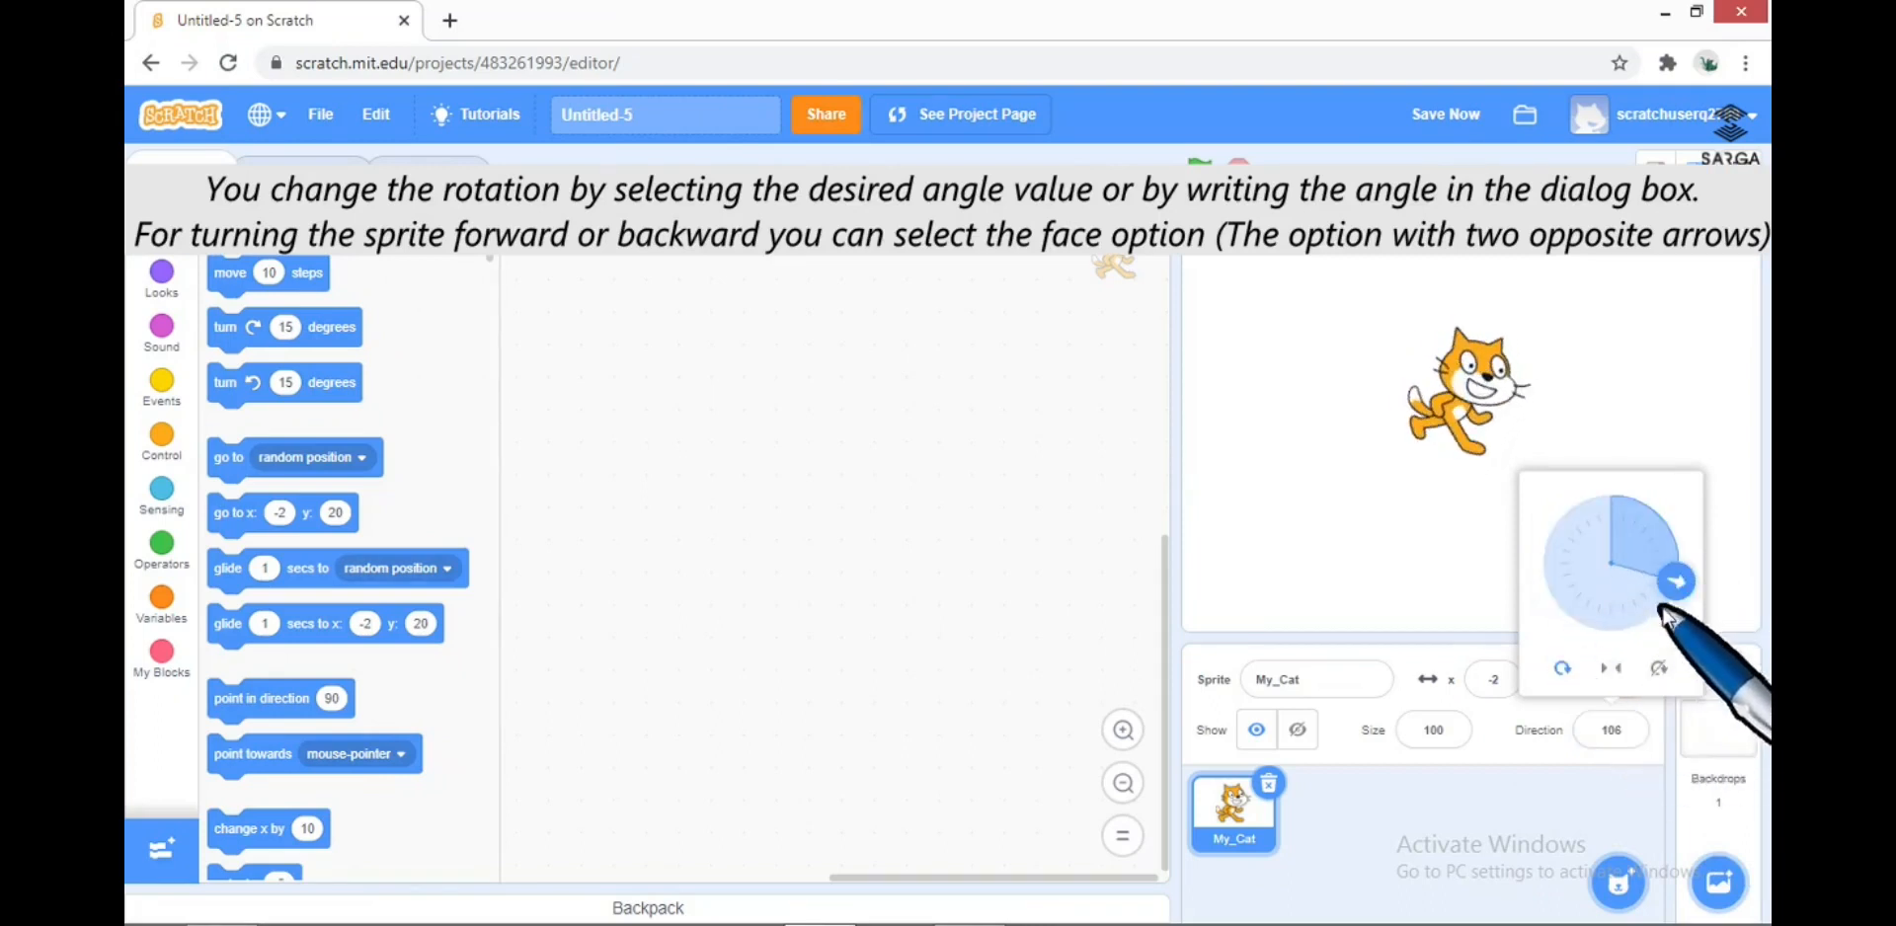
left_click_drag(1674, 602, 1637, 628)
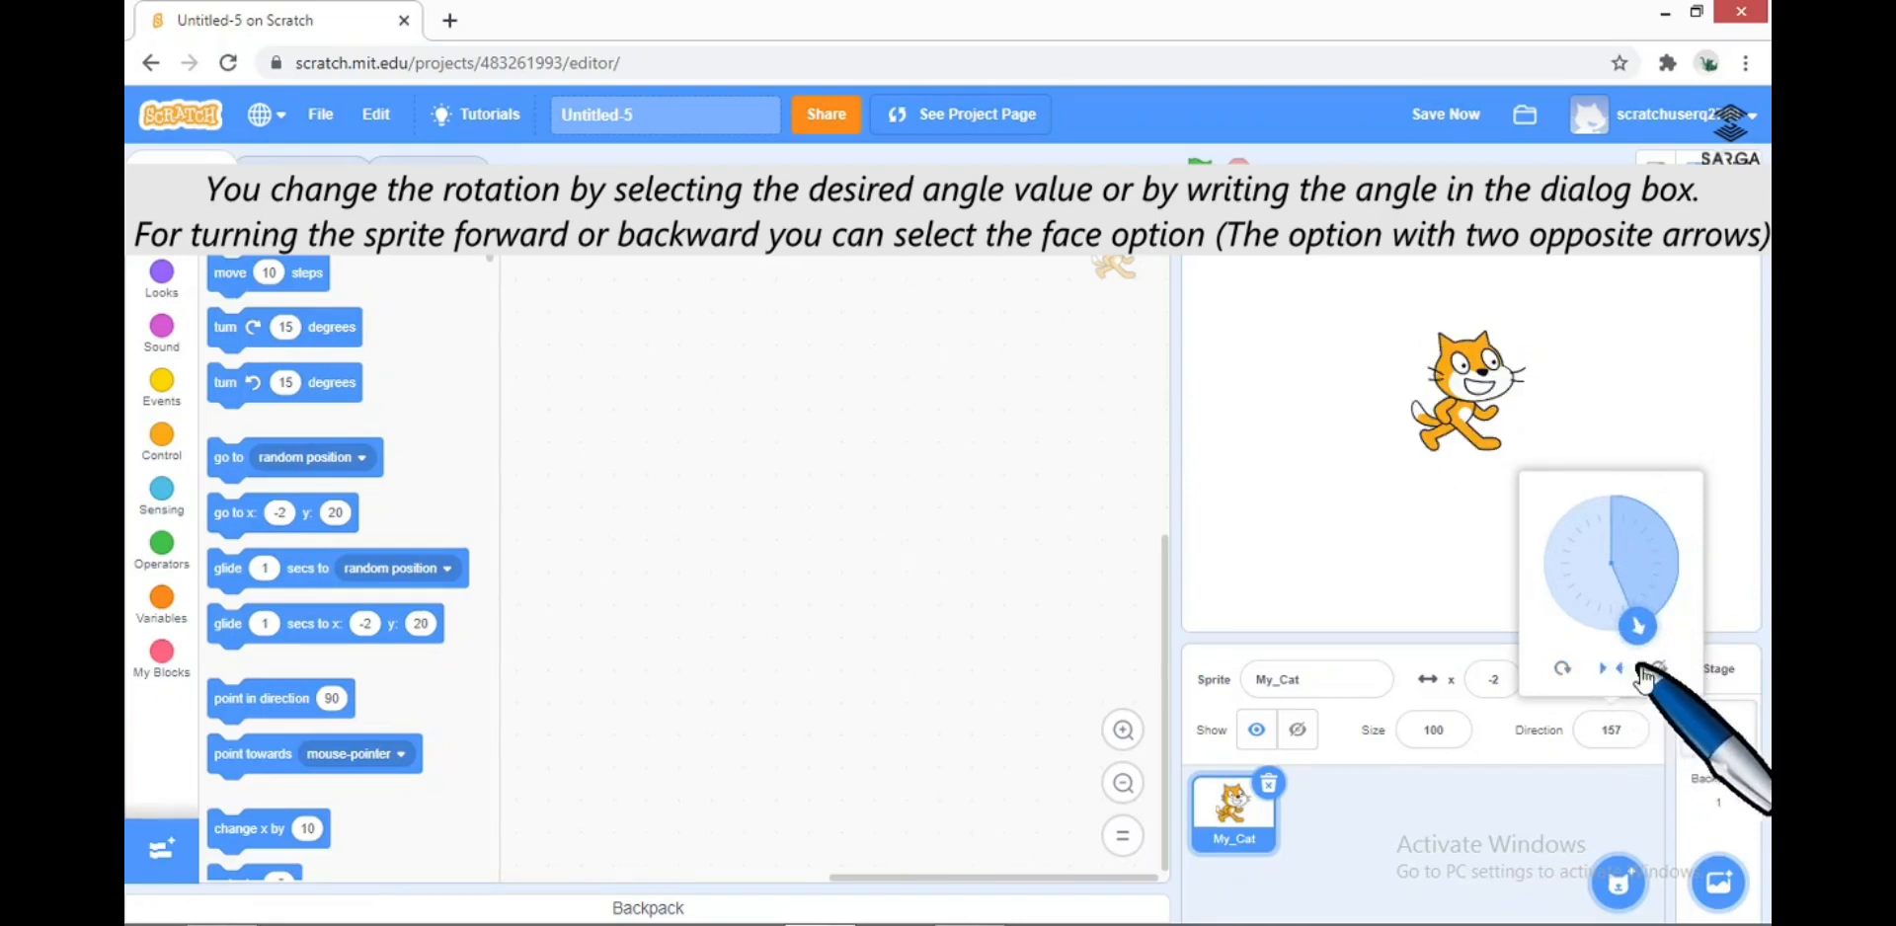
mouse_move(1634, 652)
left_mouse_down()
mouse_move(1659, 600)
mouse_move(1616, 500)
mouse_move(1560, 518)
mouse_move(1555, 545)
mouse_move(1620, 630)
mouse_move(1649, 624)
left_mouse_up()
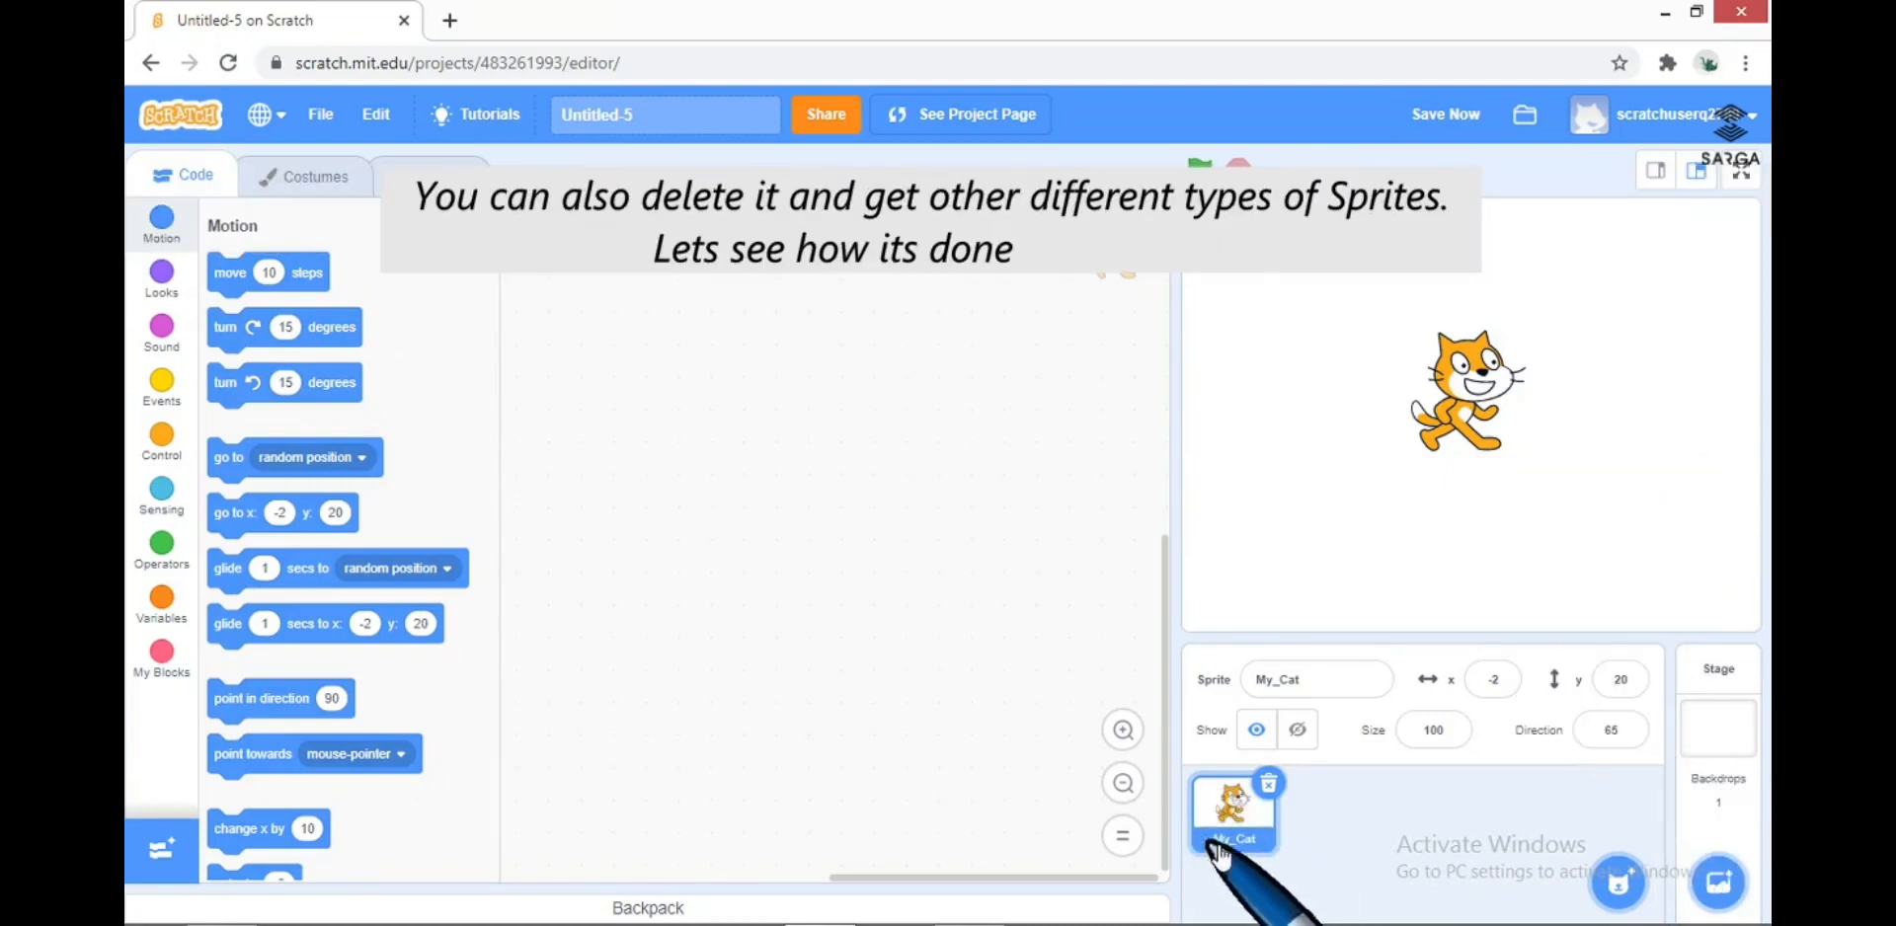
Delete the My_Cat sprite, and open the file dialog for uploading a sprite and cancel it.
left_click(1267, 782)
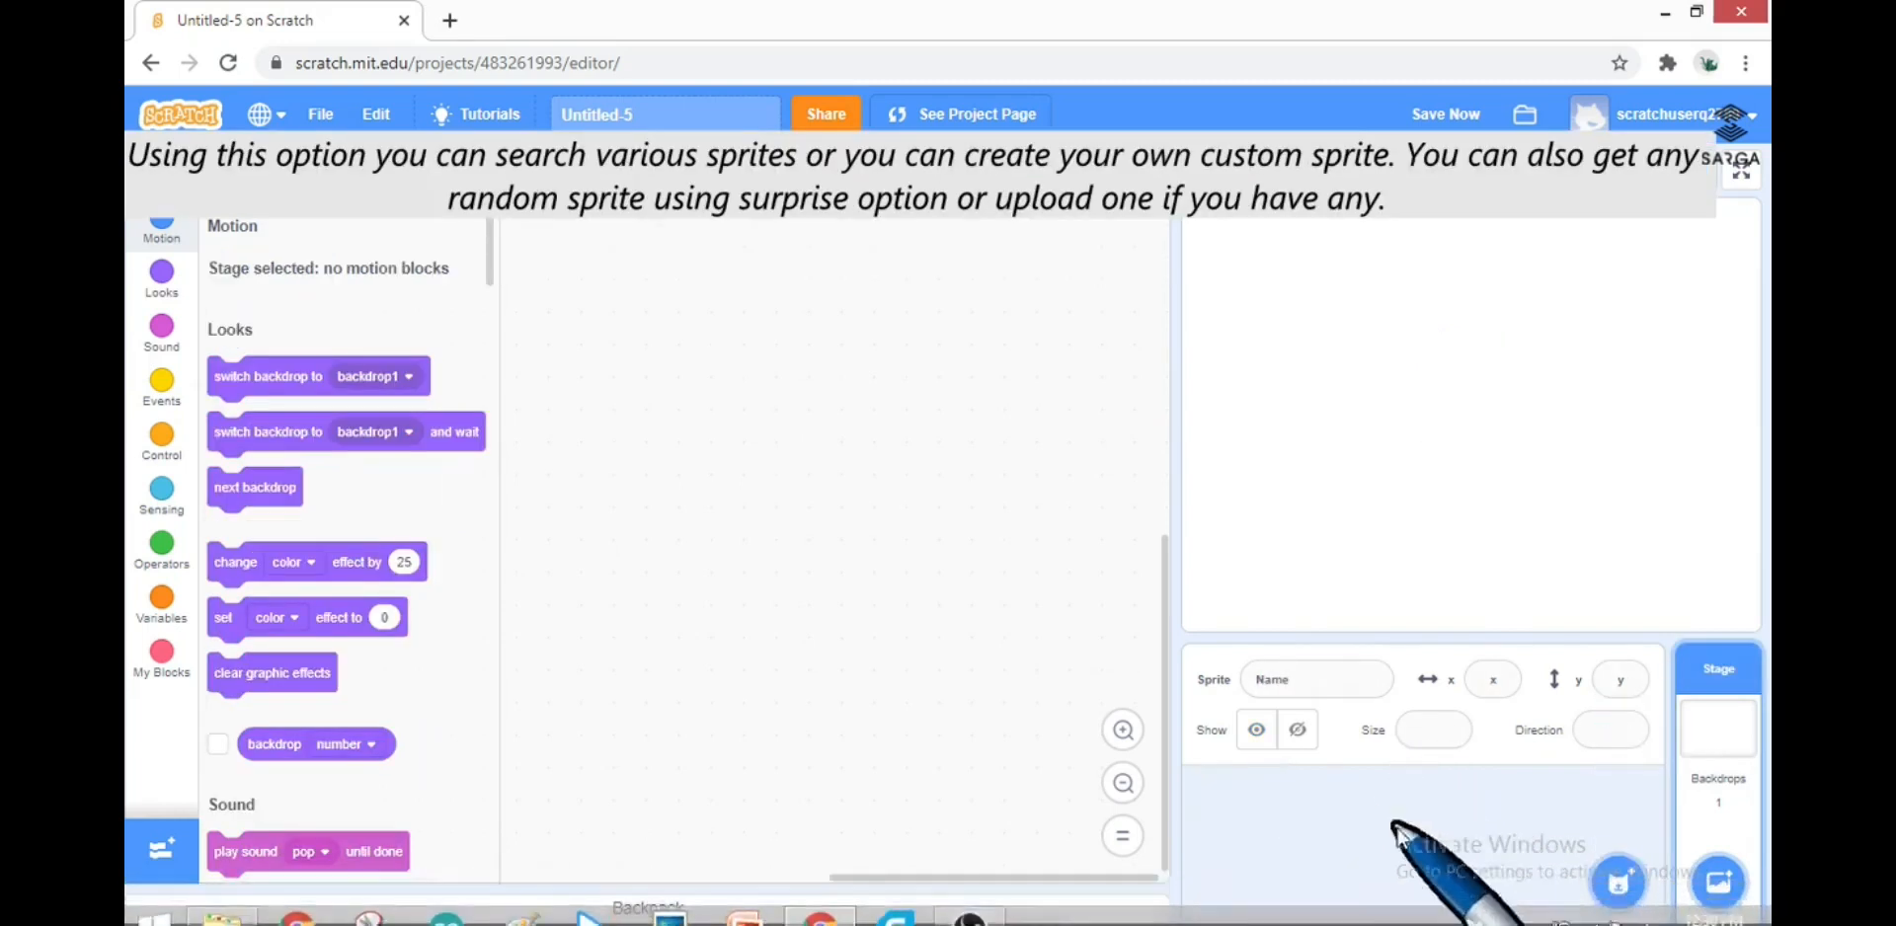
mouse_move(1619, 879)
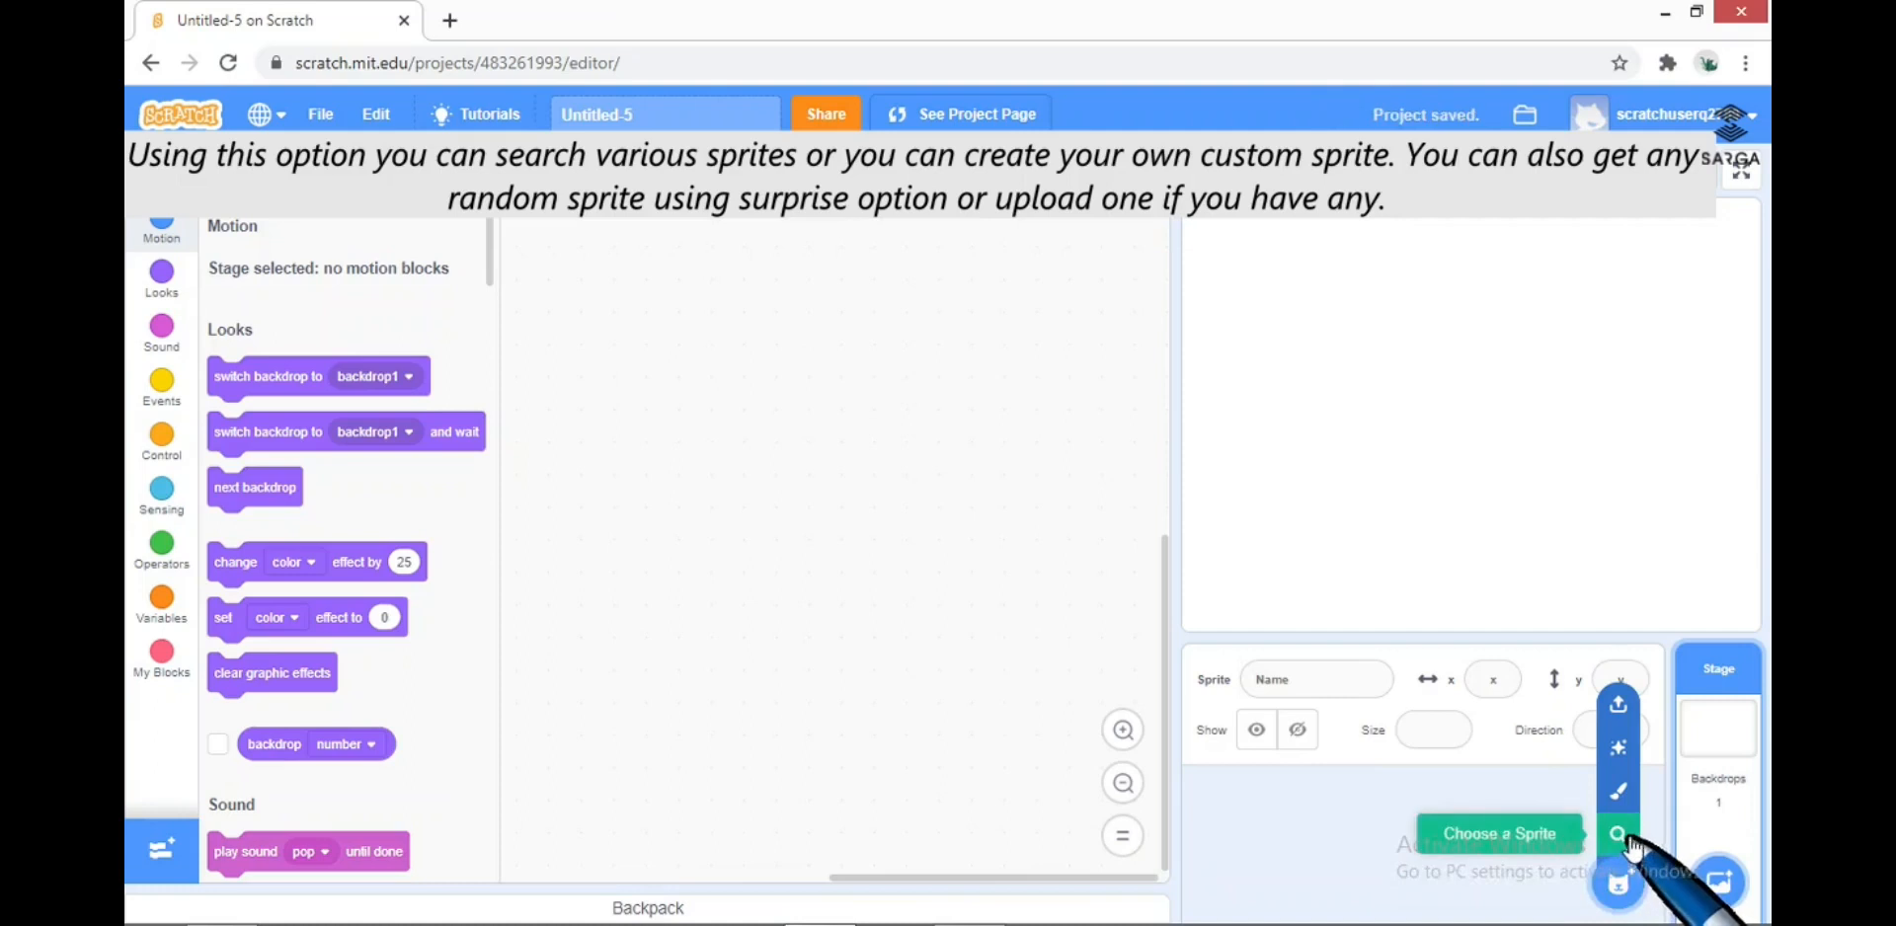
left_click(1622, 718)
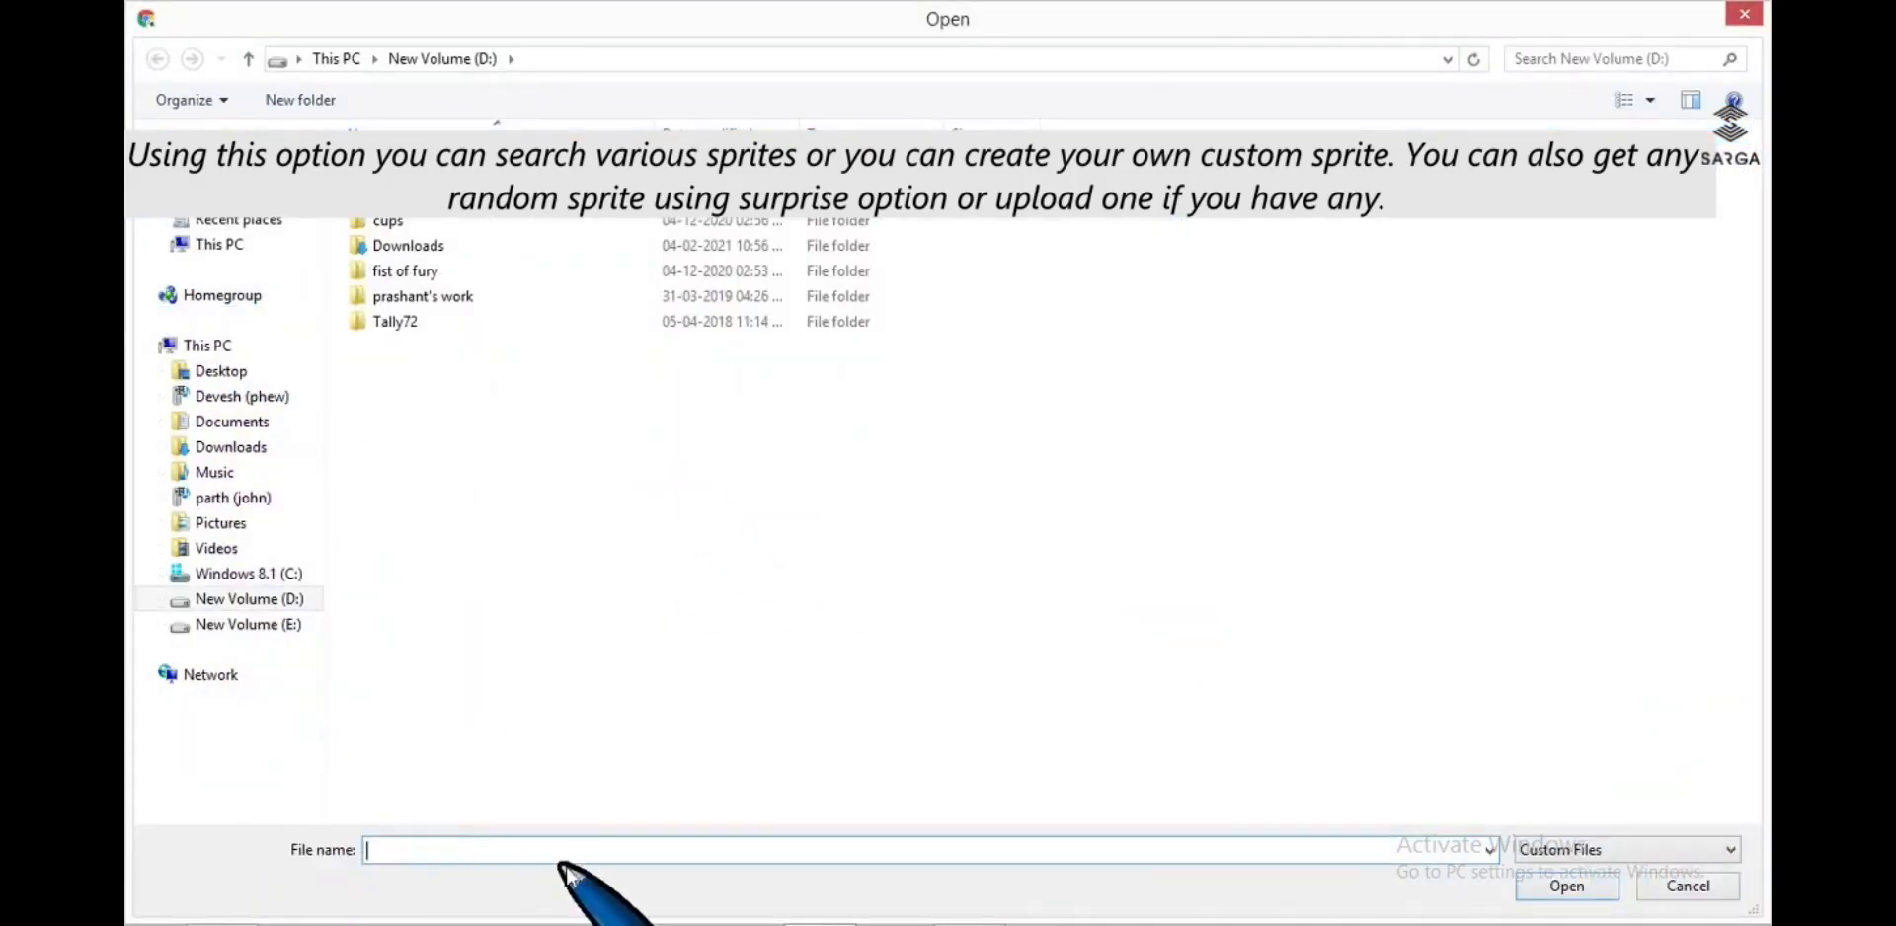
left_click(1668, 891)
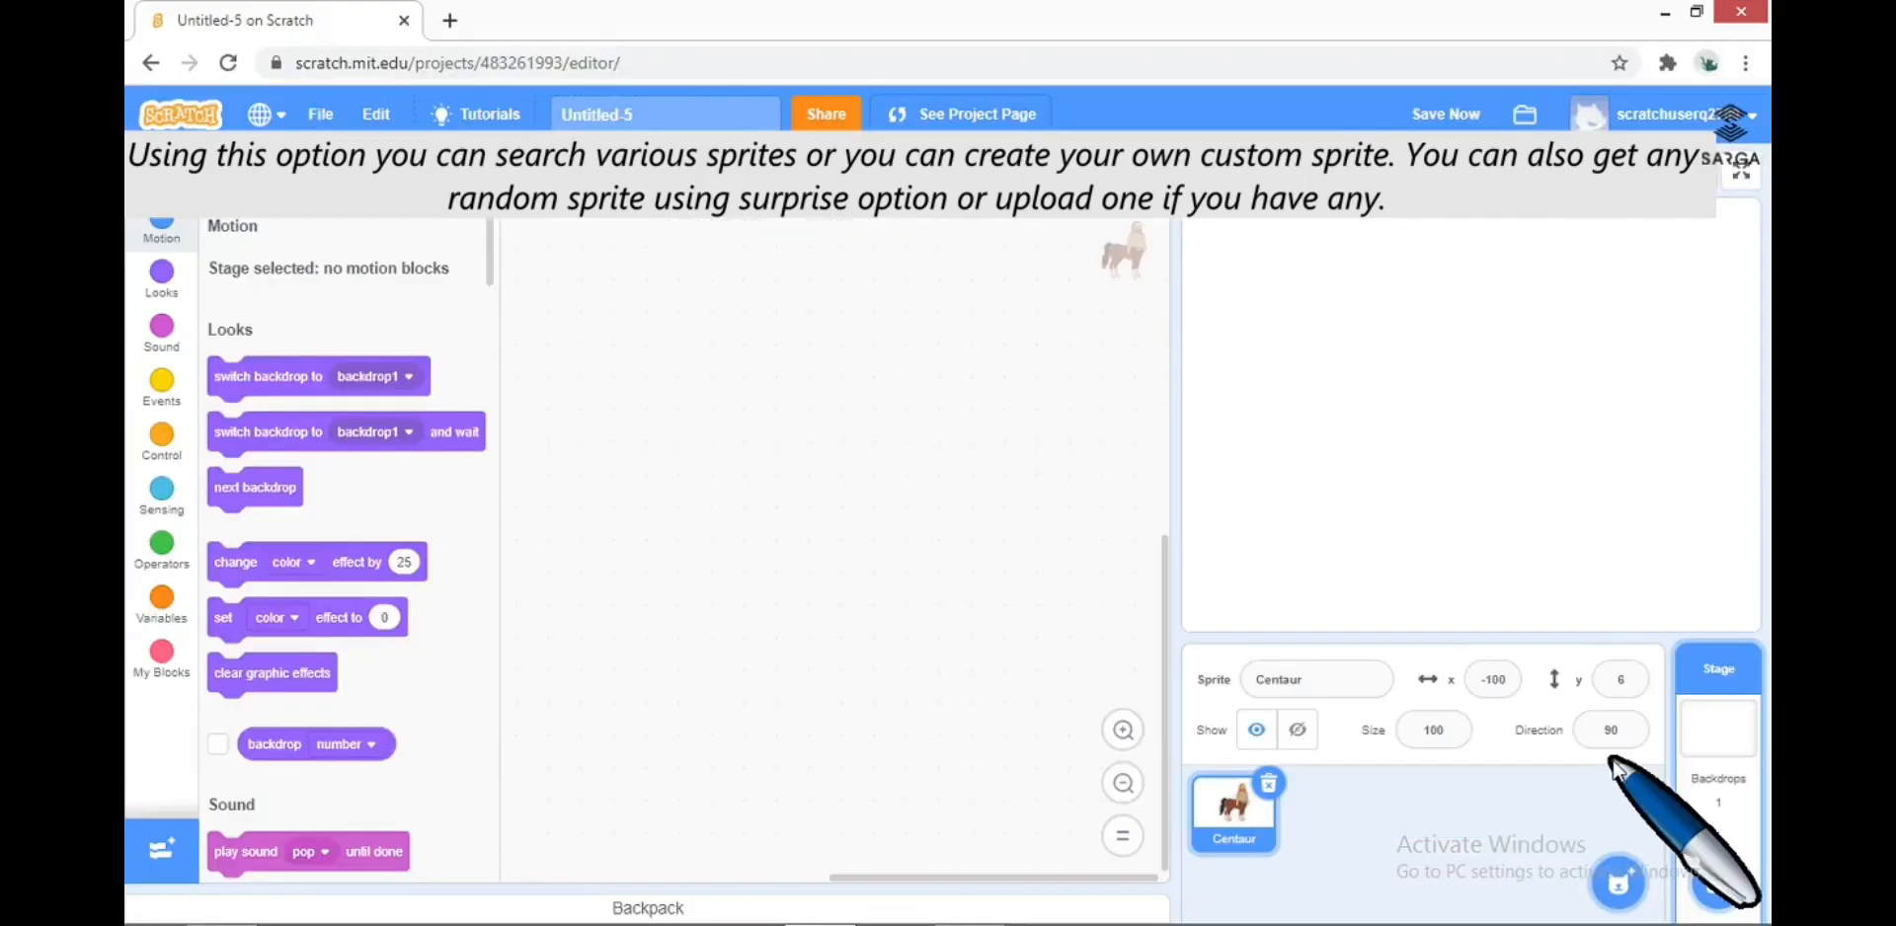
Add two surprise sprites, placing the convertible at about x 131, y -43 and the tennis ball at about x 71, y 31.
mouse_move(1617, 908)
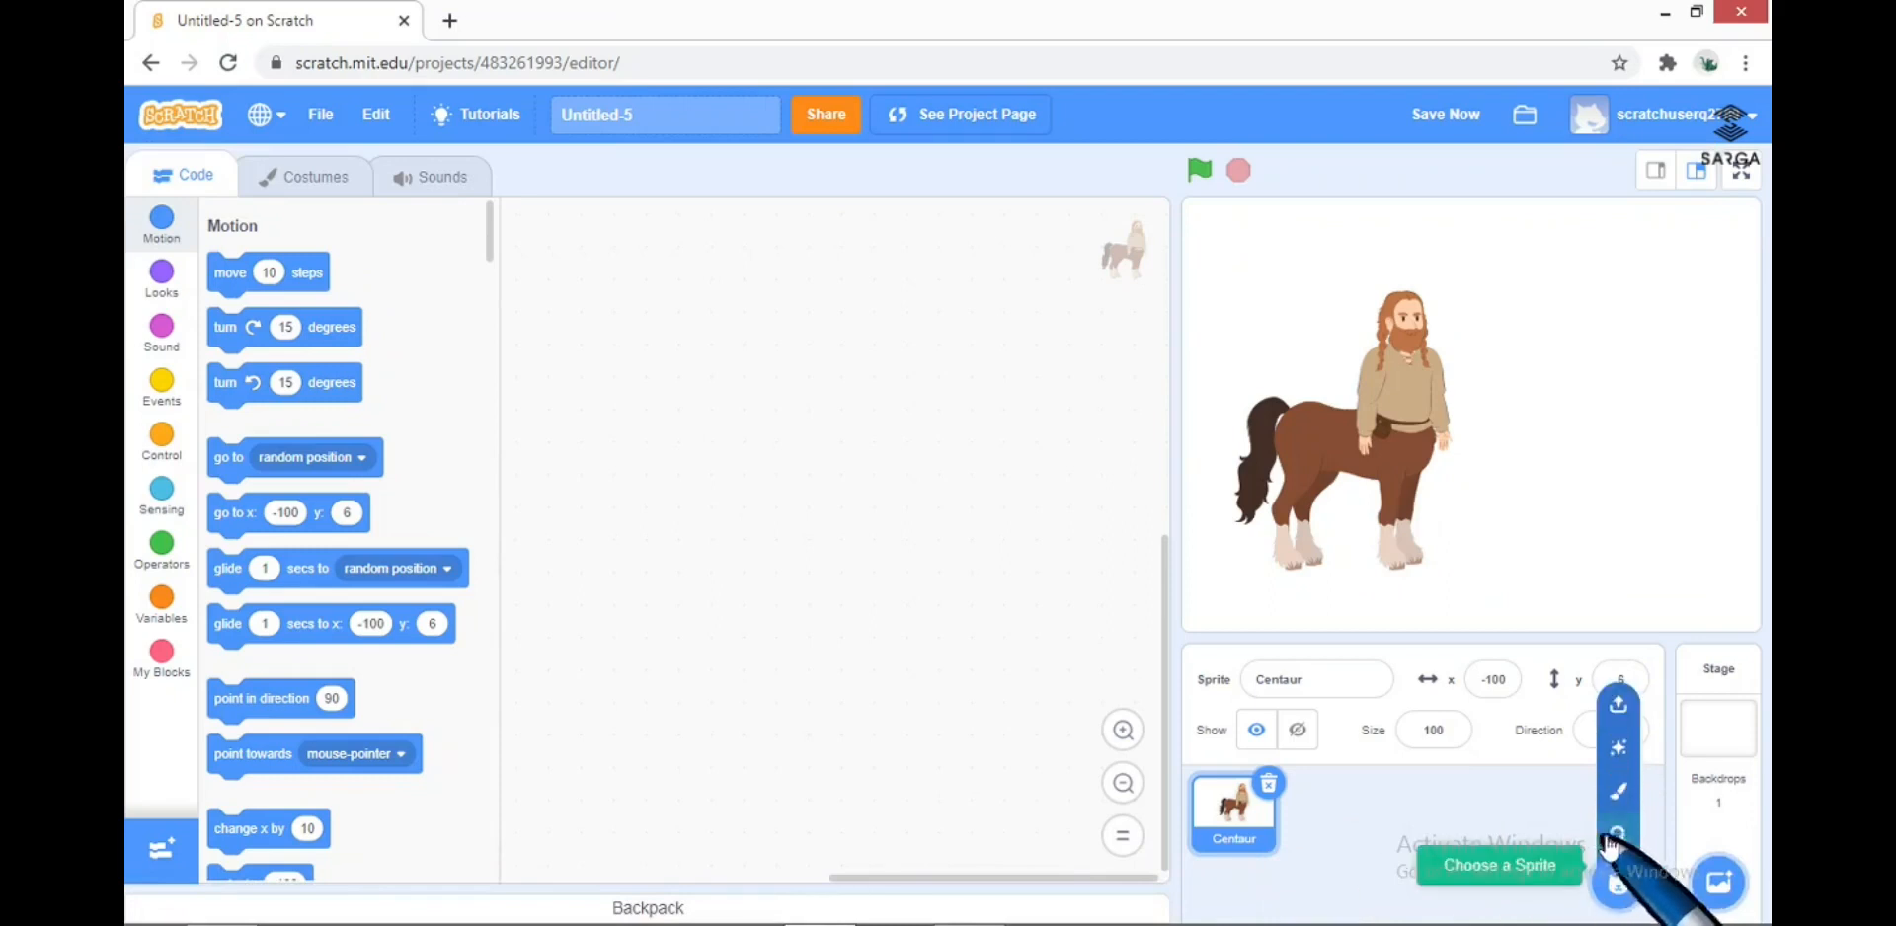
left_click(1619, 760)
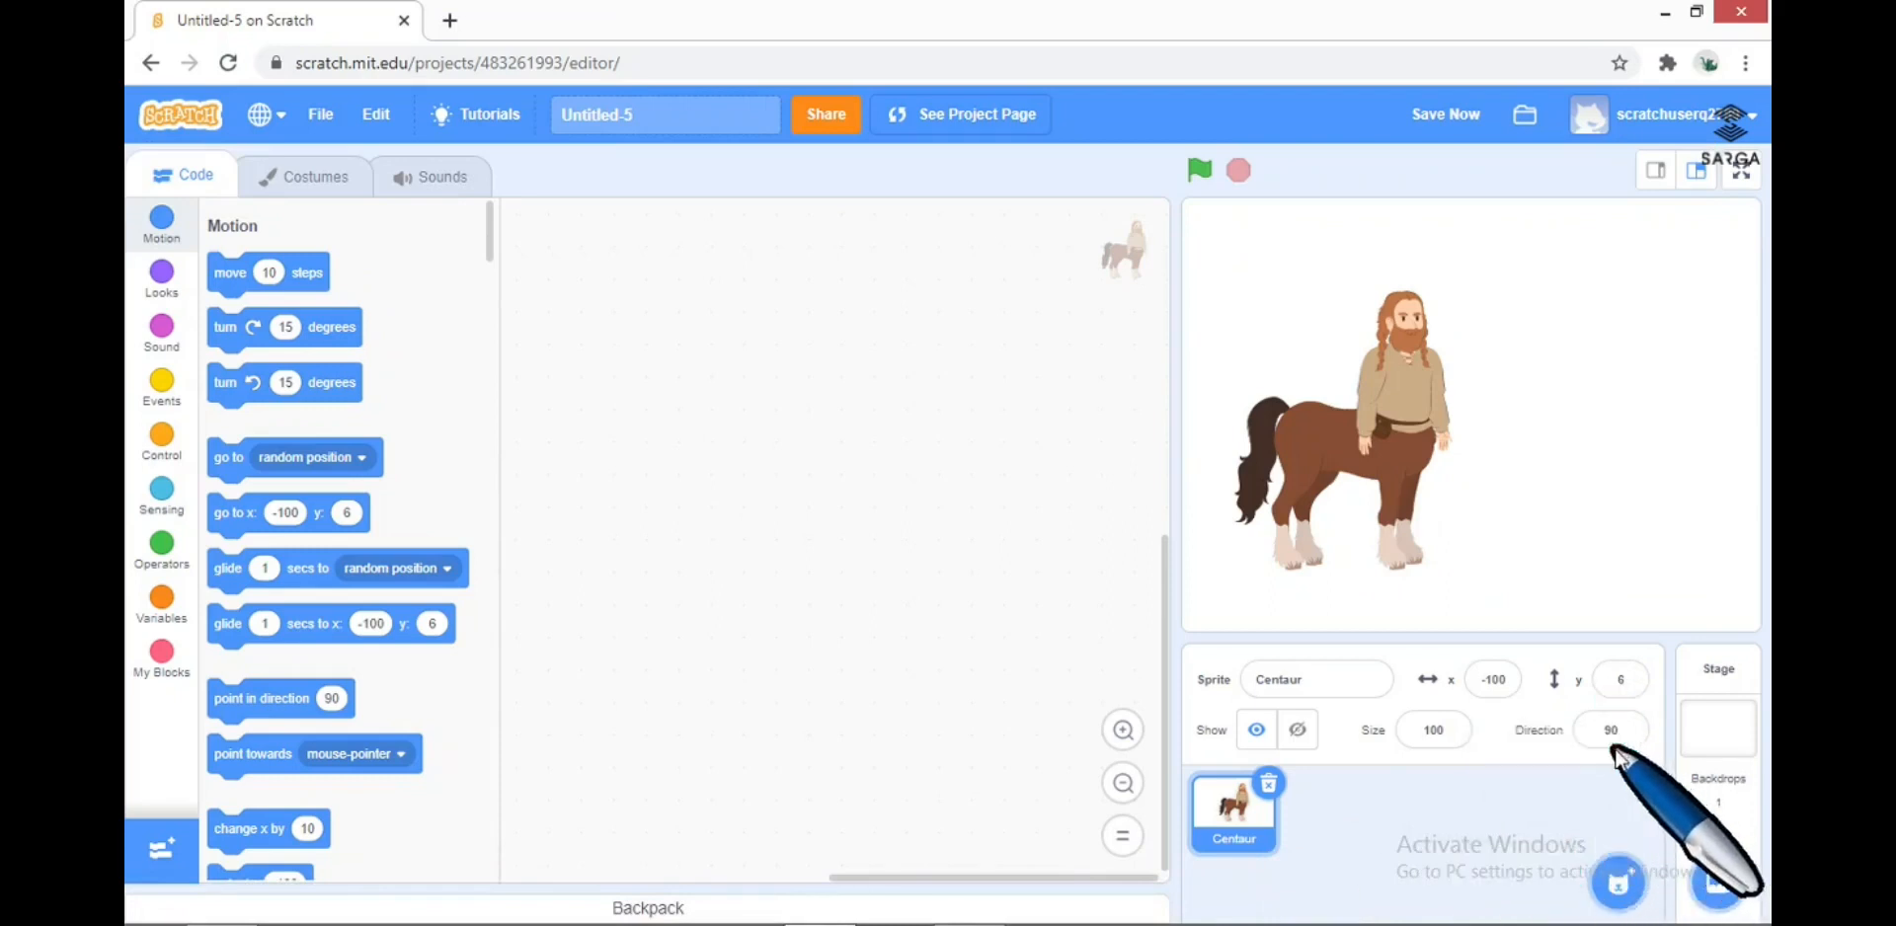
left_click_drag(1563, 473, 1626, 479)
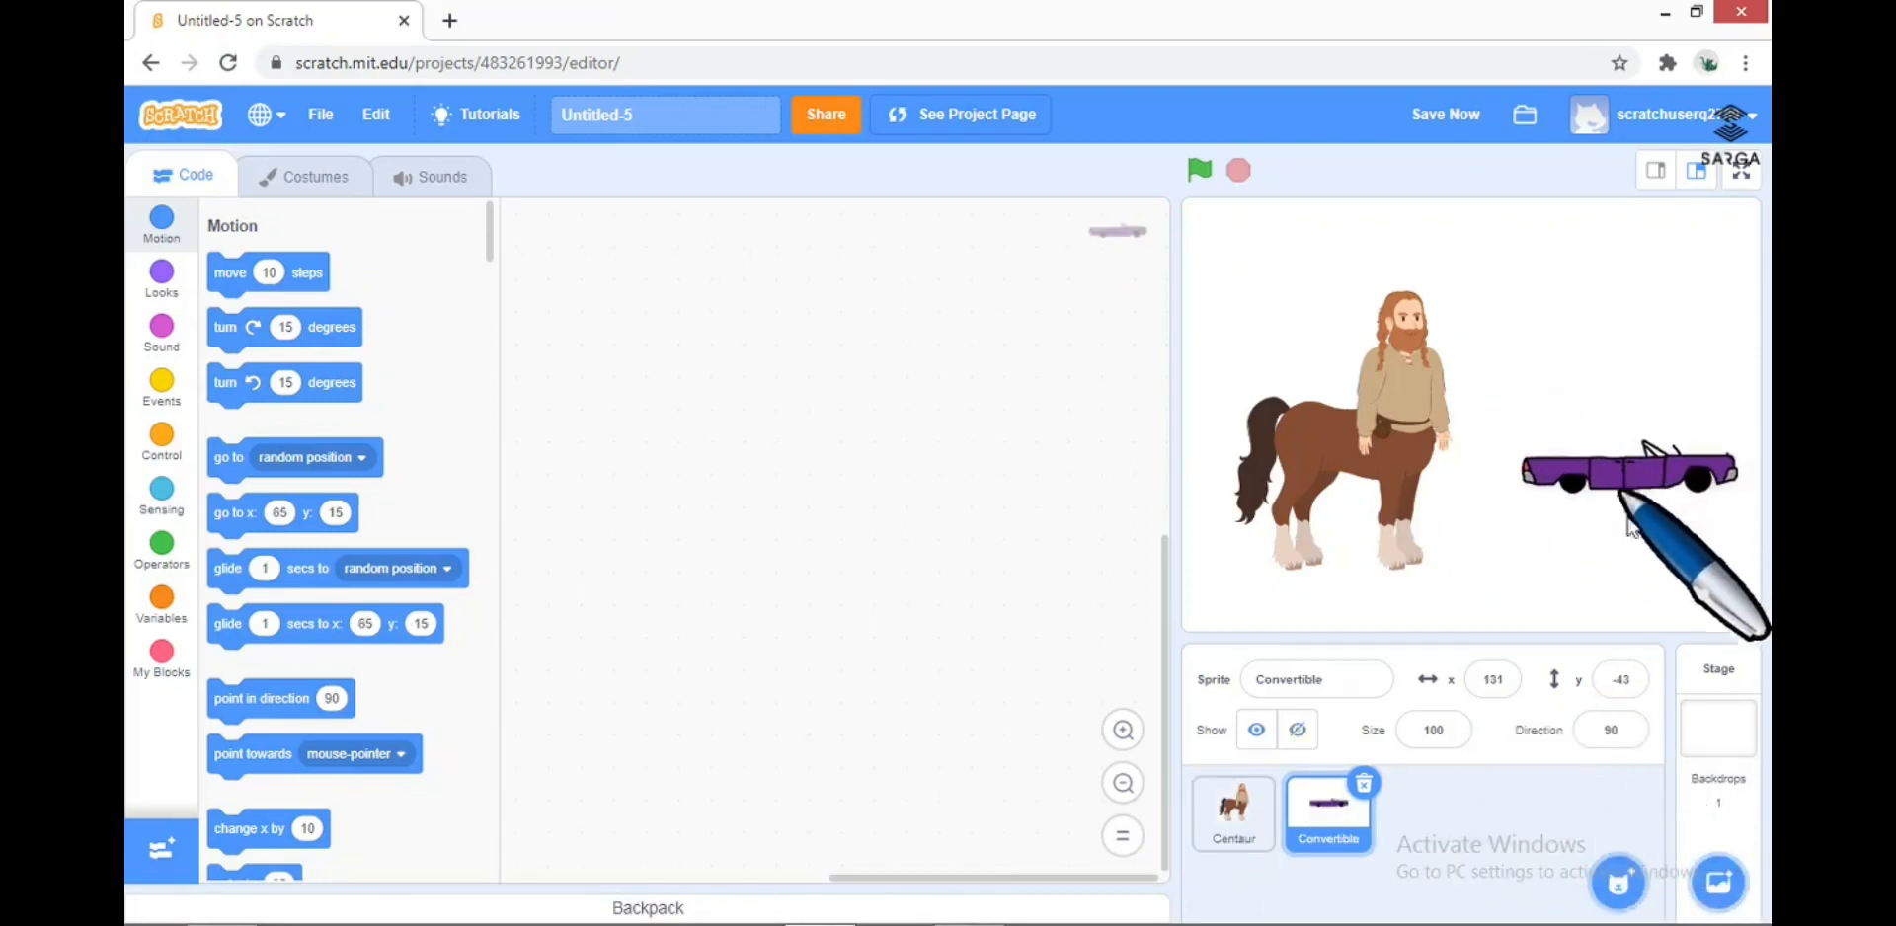
mouse_move(1620, 889)
left_click(1620, 751)
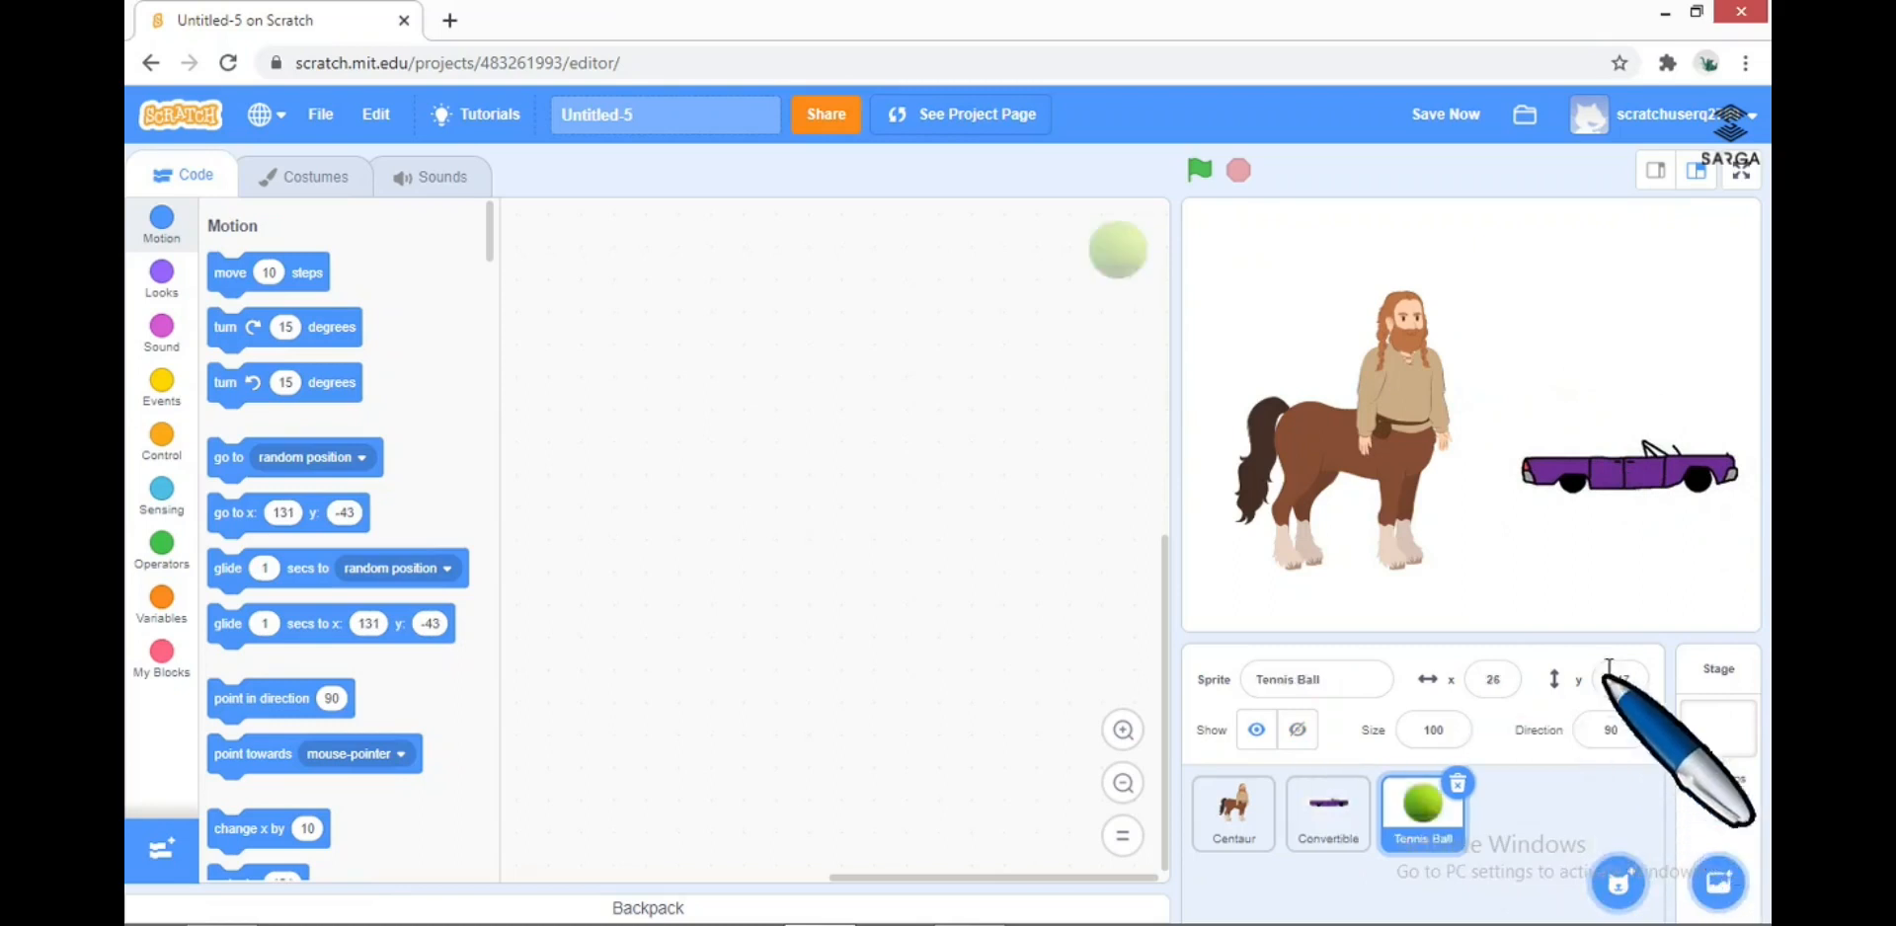
left_click_drag(1511, 541, 1555, 385)
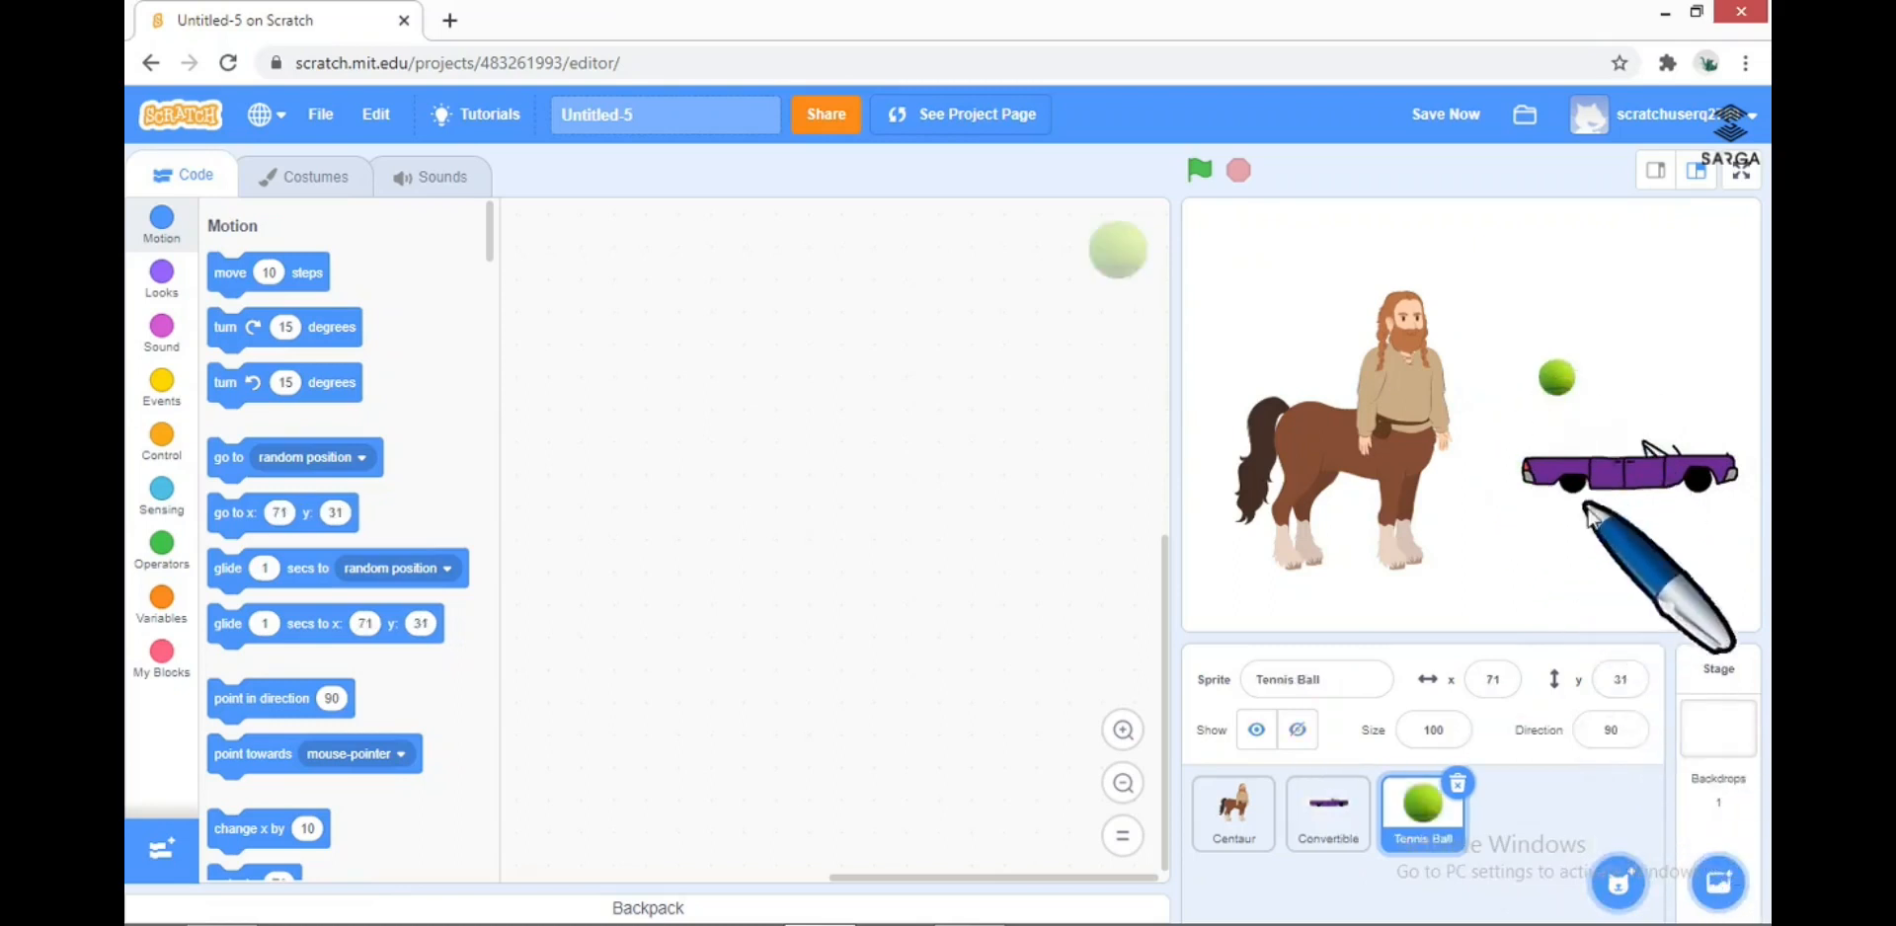
Delete the Tennis Ball and Convertible sprites.
mouse_move(1612, 882)
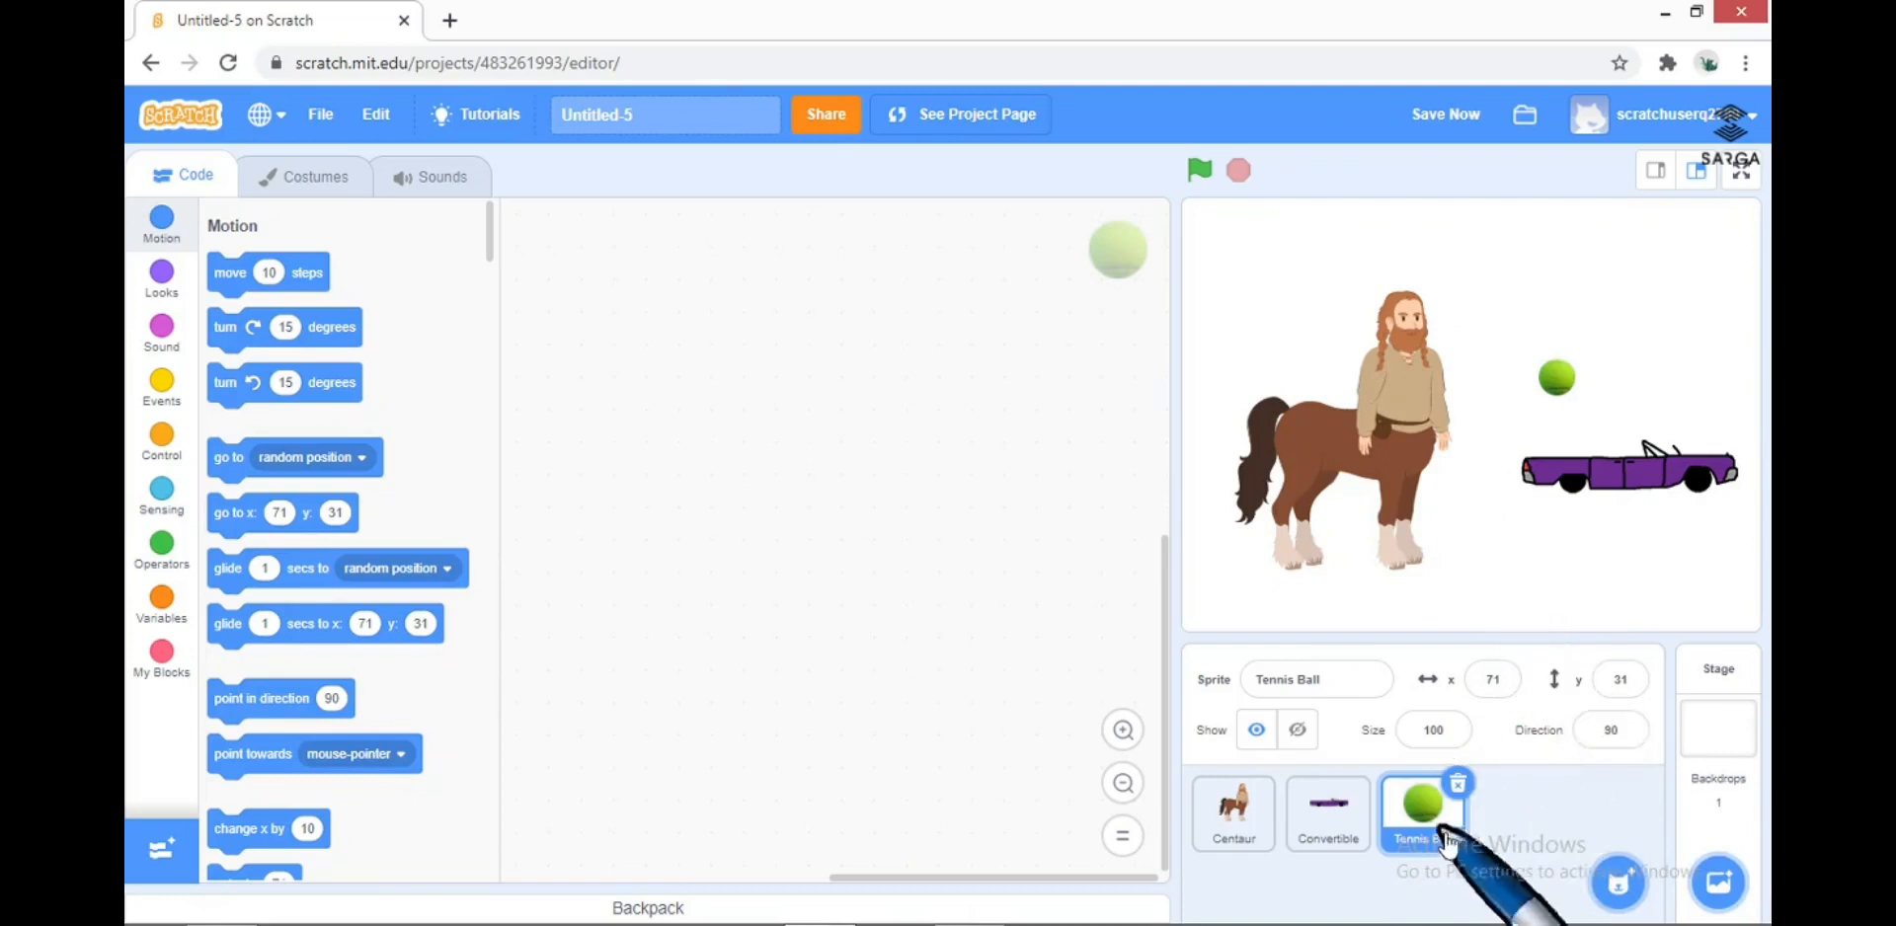
left_click(1459, 786)
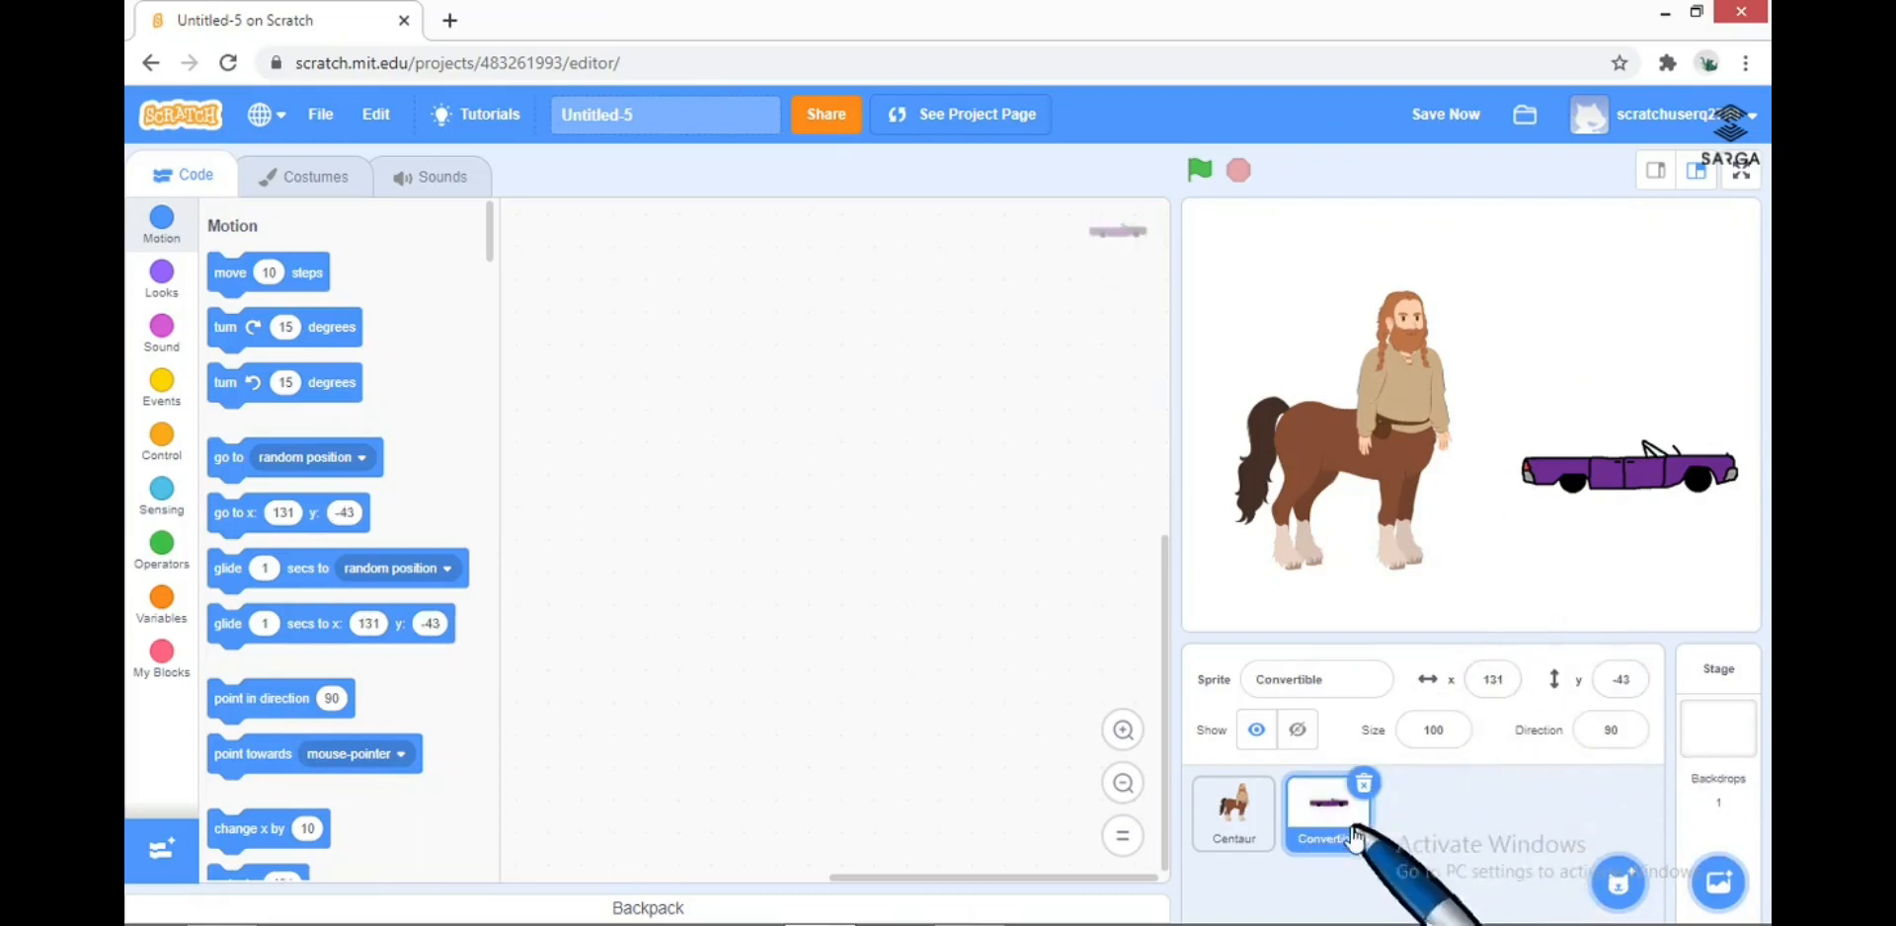
left_click(1365, 784)
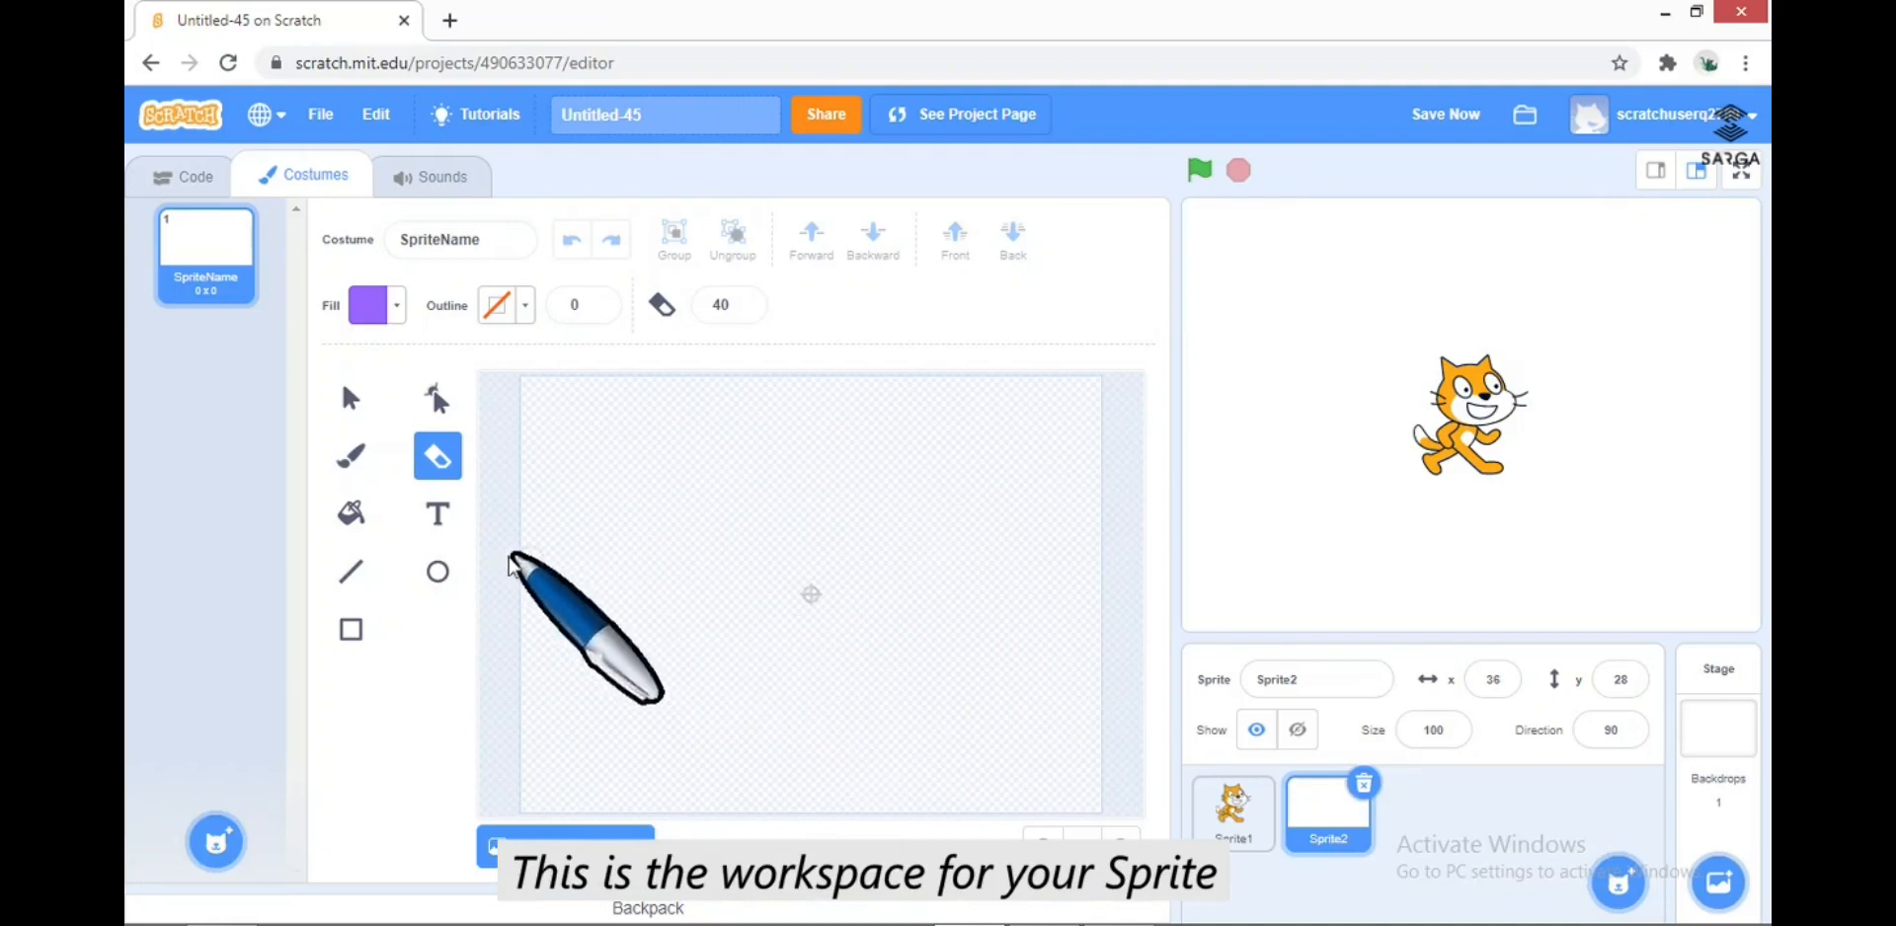
Paint a closed red four-sided outline about 287 by 160 in the Sprite2 costume, using the Brush at size 10.
left_click(361, 468)
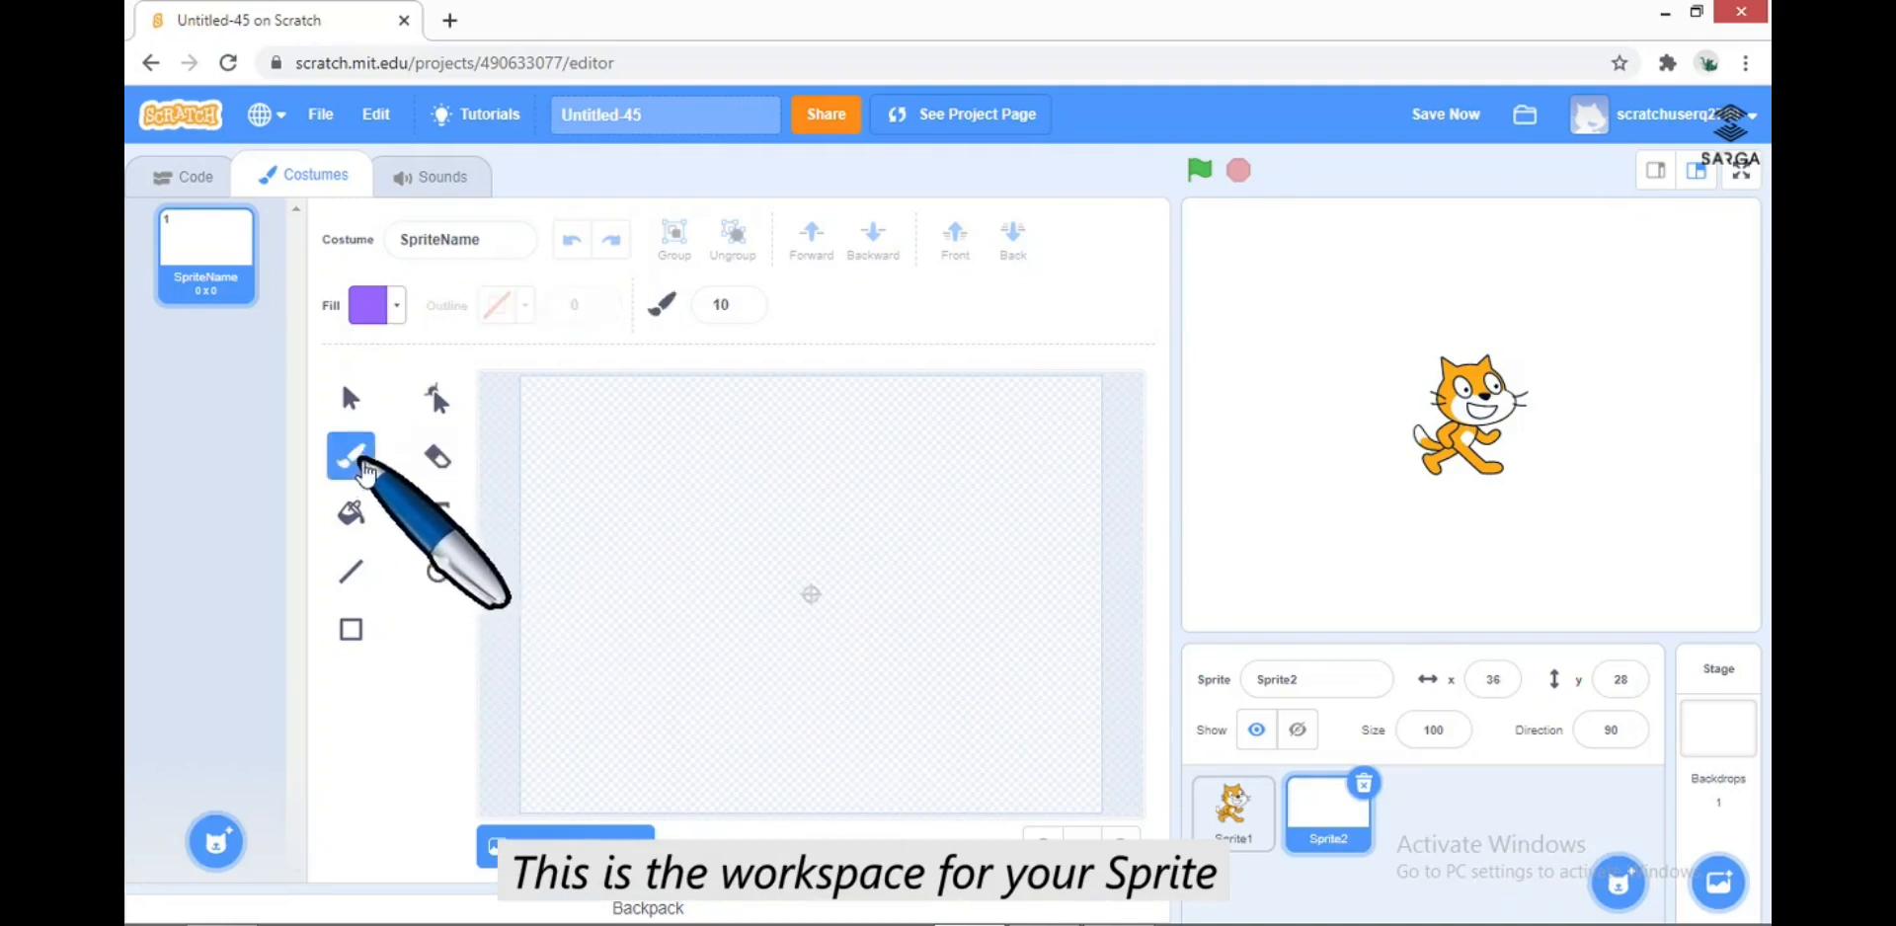
left_click(399, 312)
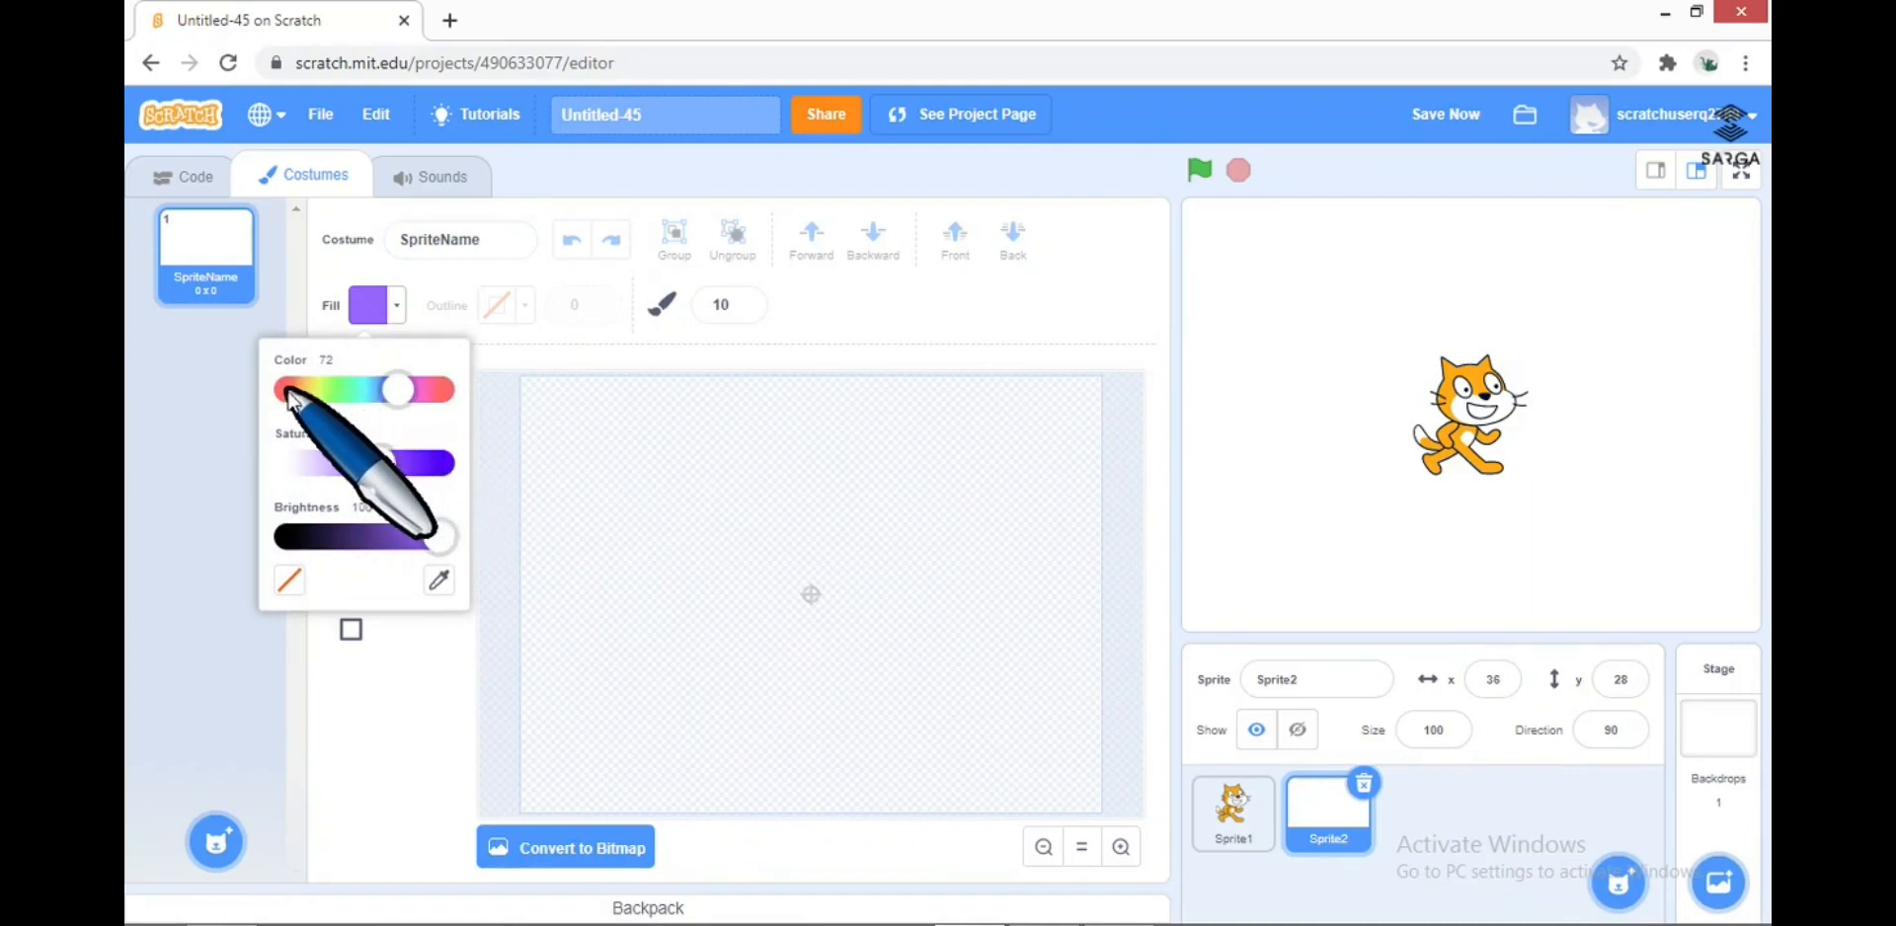
left_click(474, 626)
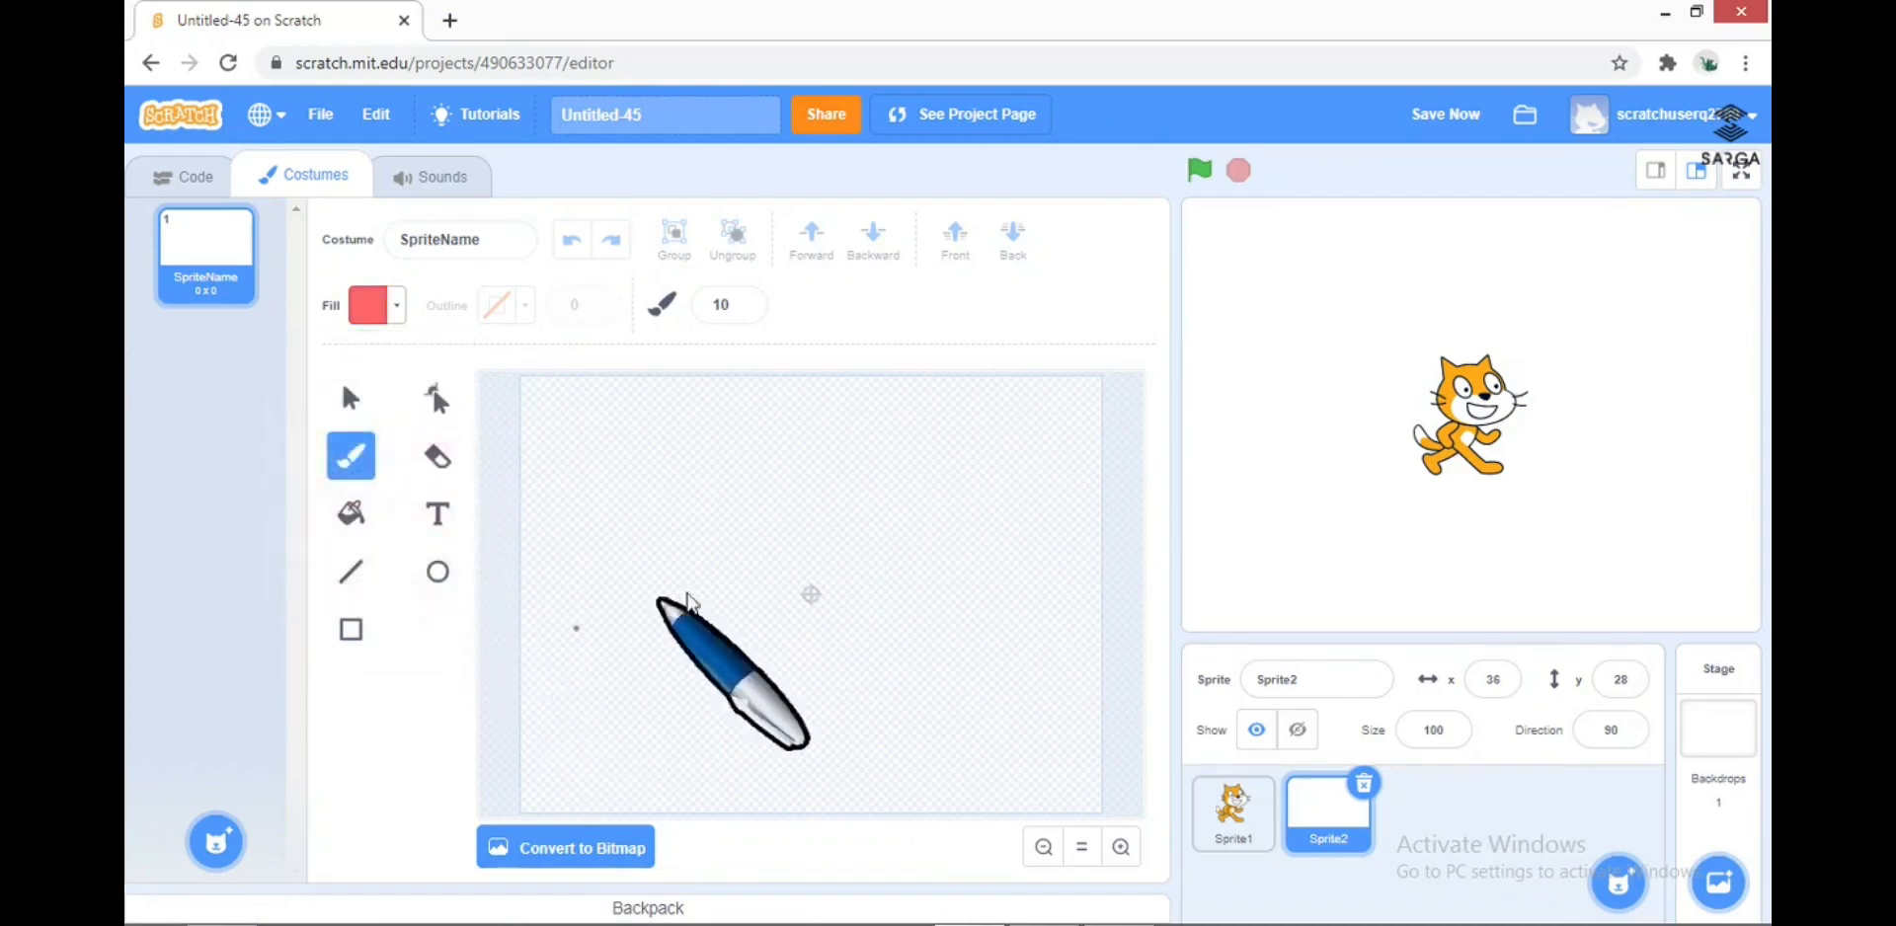
left_click_drag(604, 464, 622, 642)
mouse_move(604, 461)
left_mouse_down()
mouse_move(897, 457)
mouse_move(941, 637)
left_mouse_up()
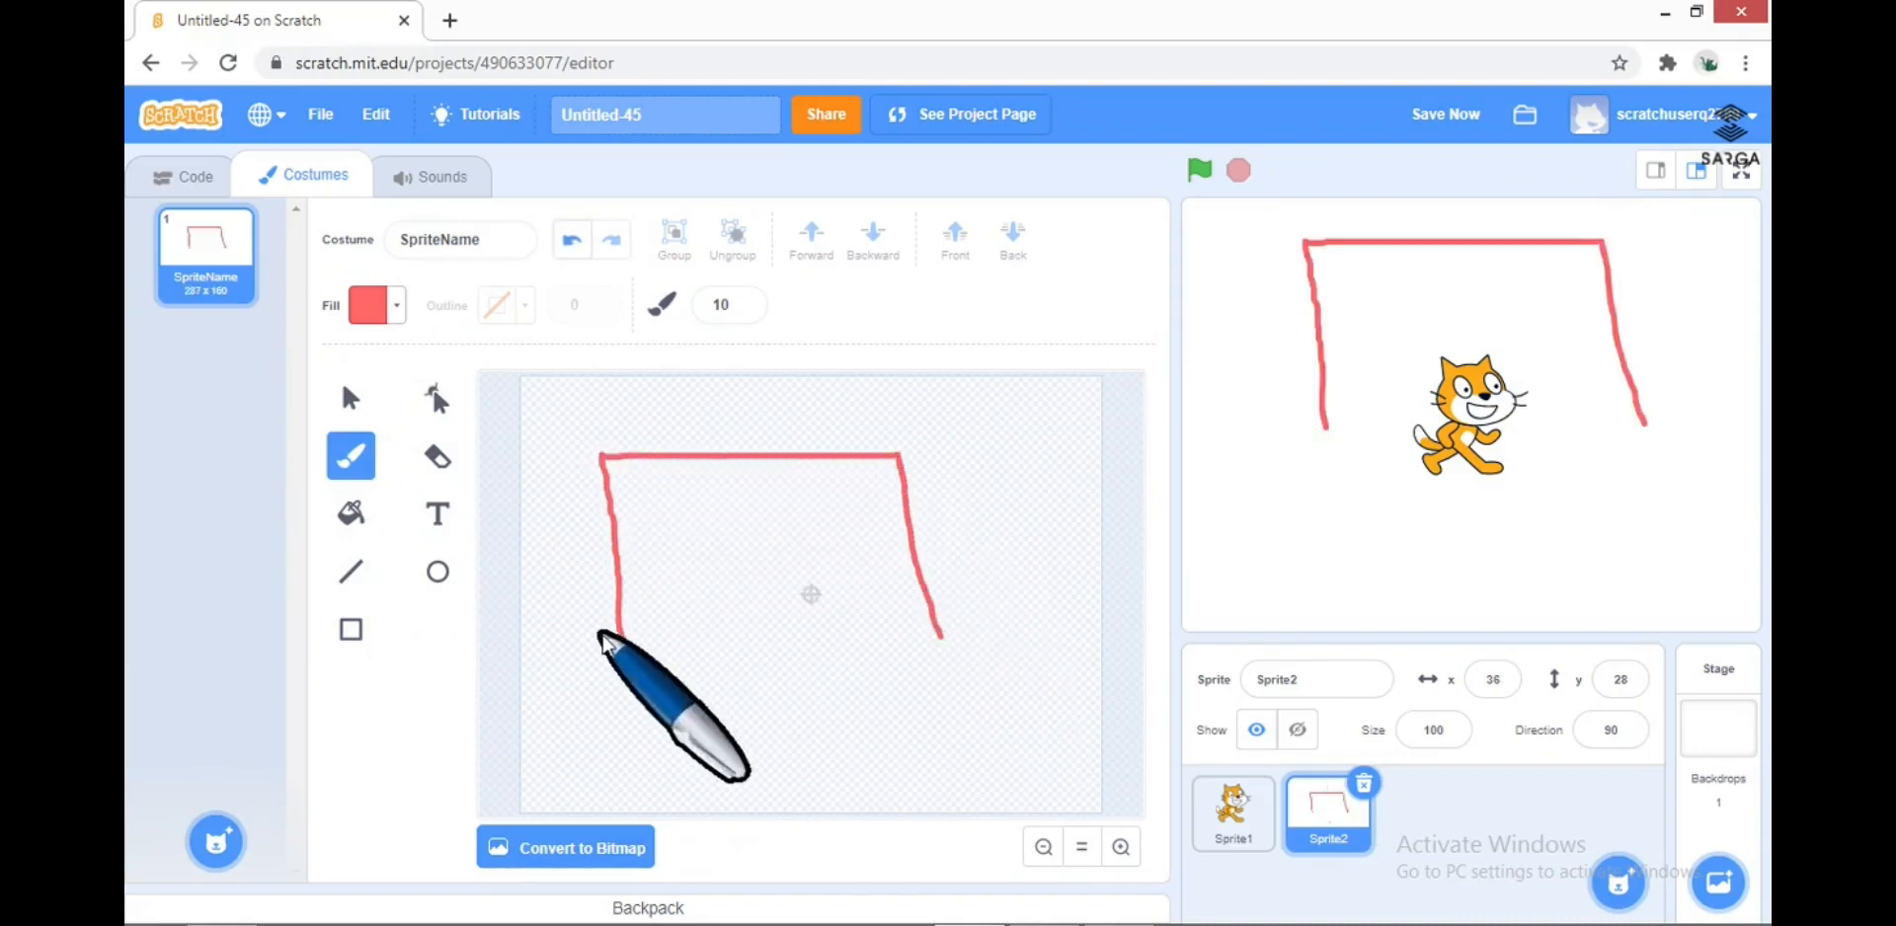
left_click_drag(626, 642, 922, 636)
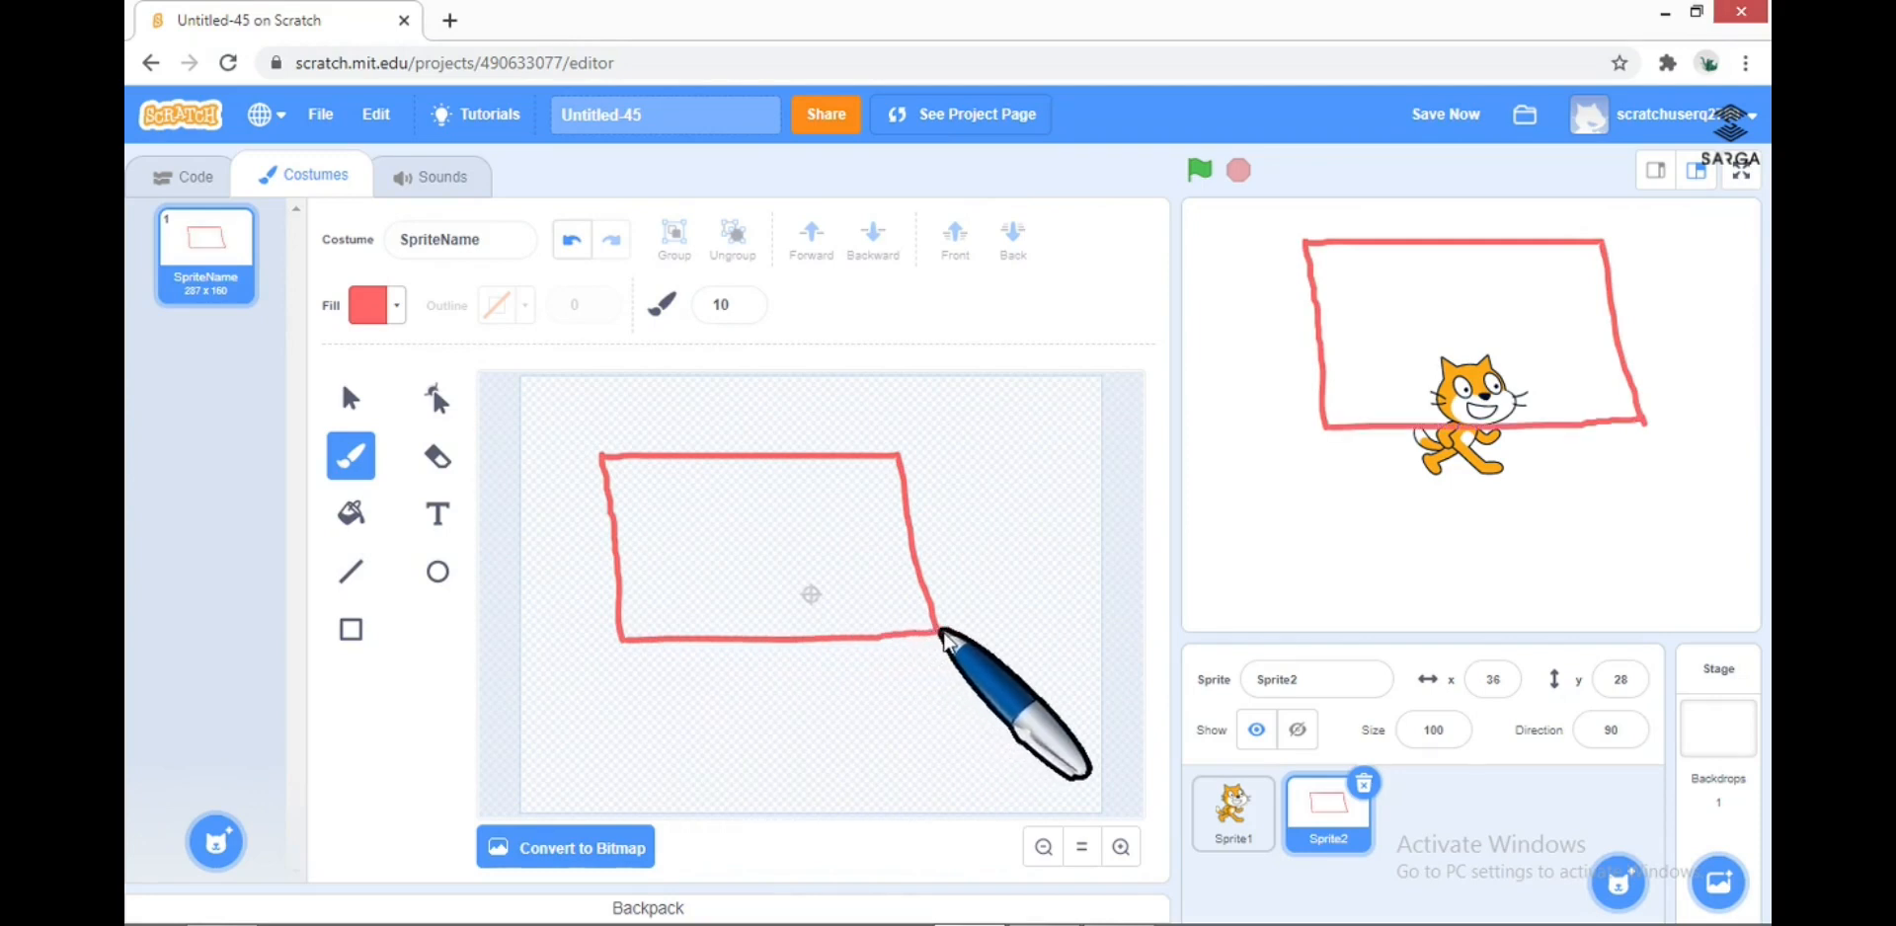
left_click(347, 400)
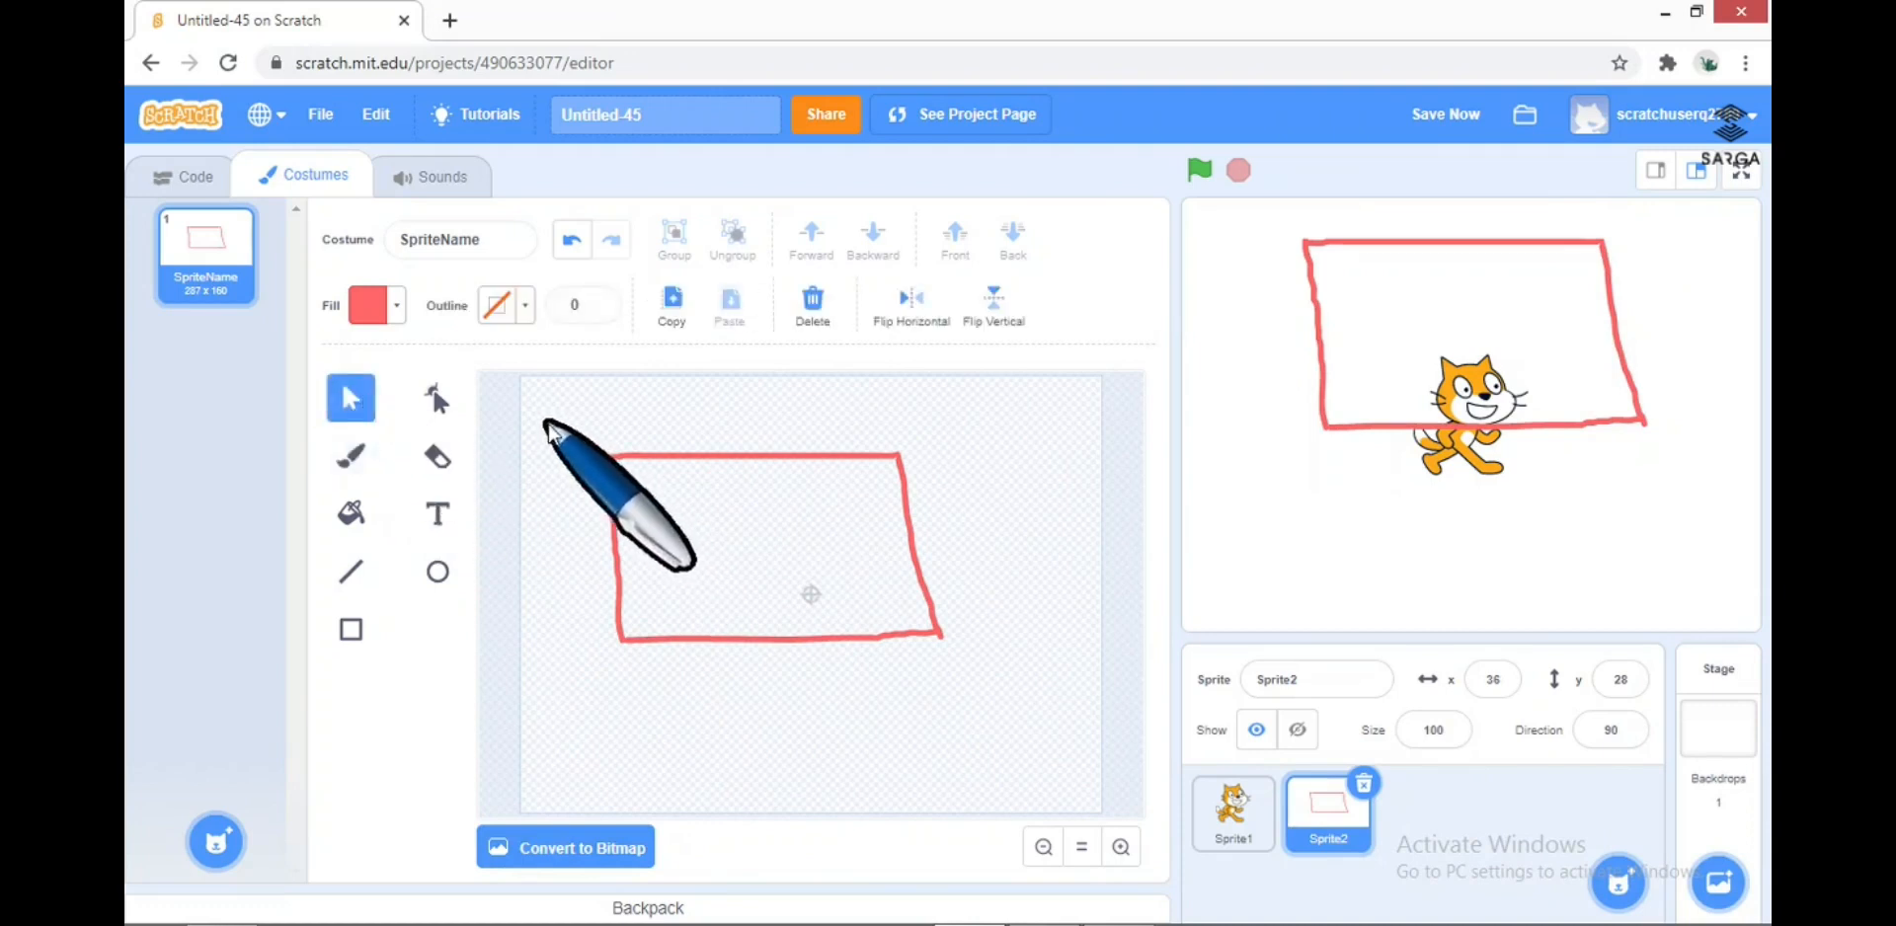
Scale the red outline down to about 250 by 143 and move it slightly up on the canvas.
left_click_drag(550, 432, 985, 671)
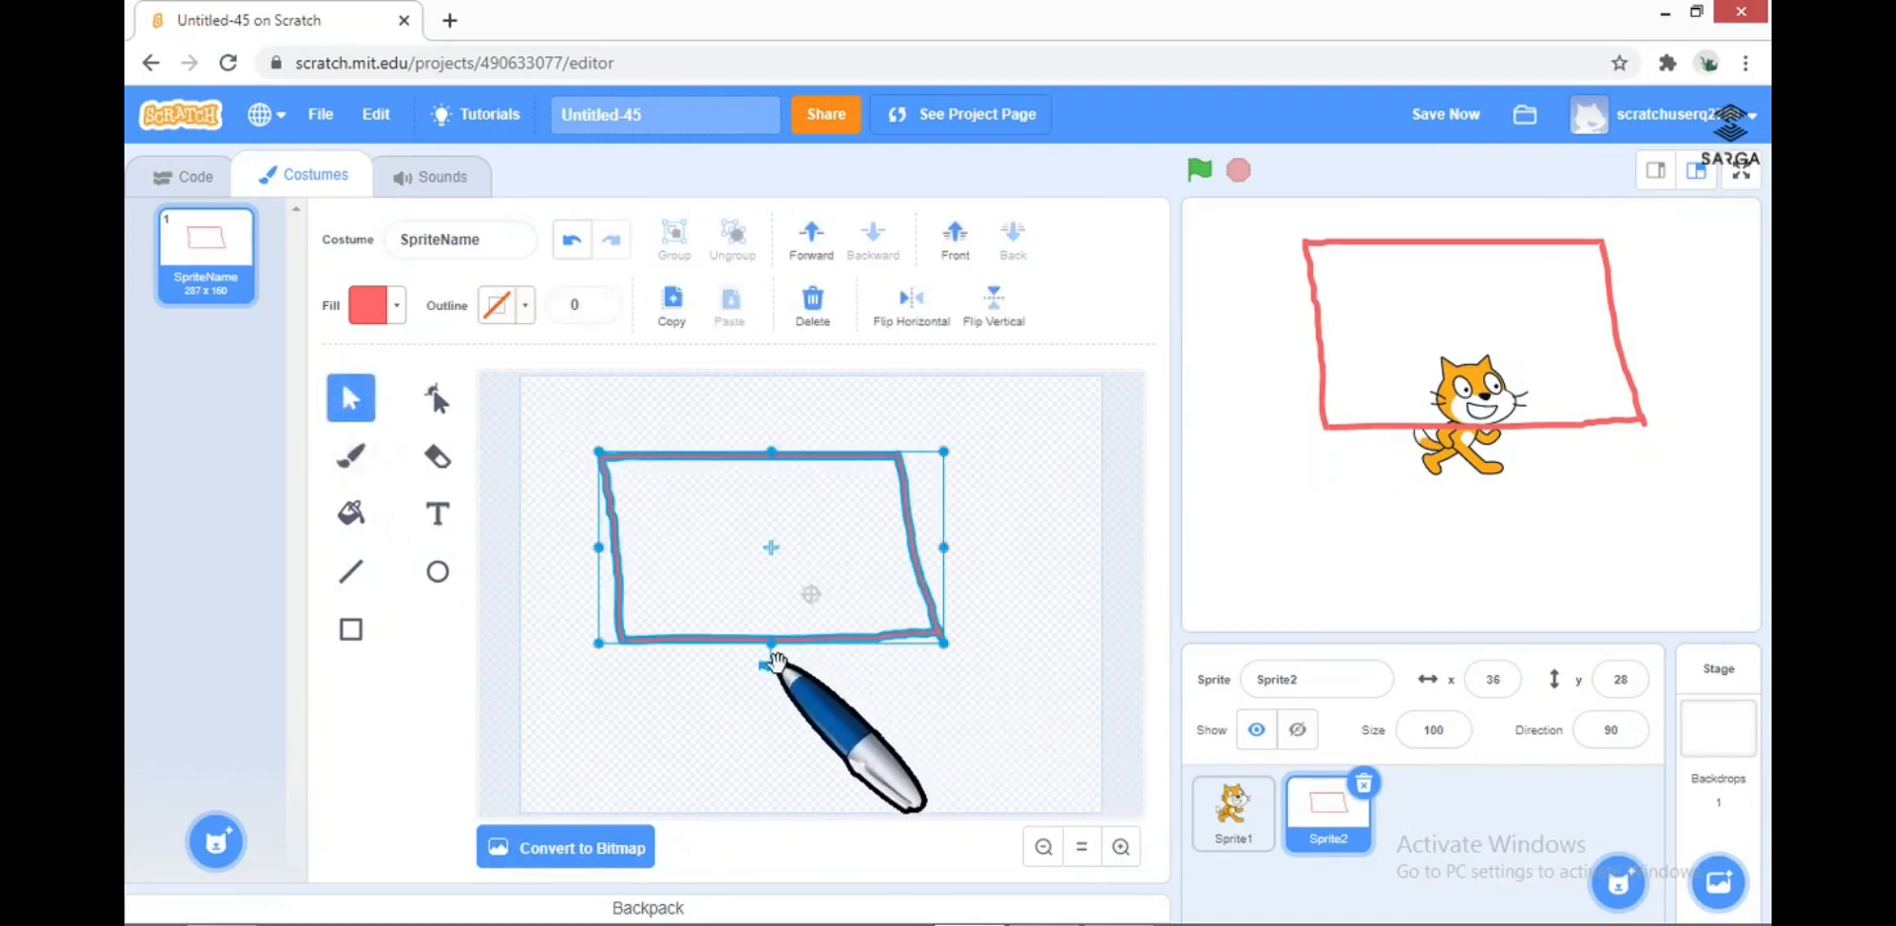
mouse_move(775, 660)
left_mouse_down()
mouse_move(702, 663)
mouse_move(774, 668)
left_mouse_up()
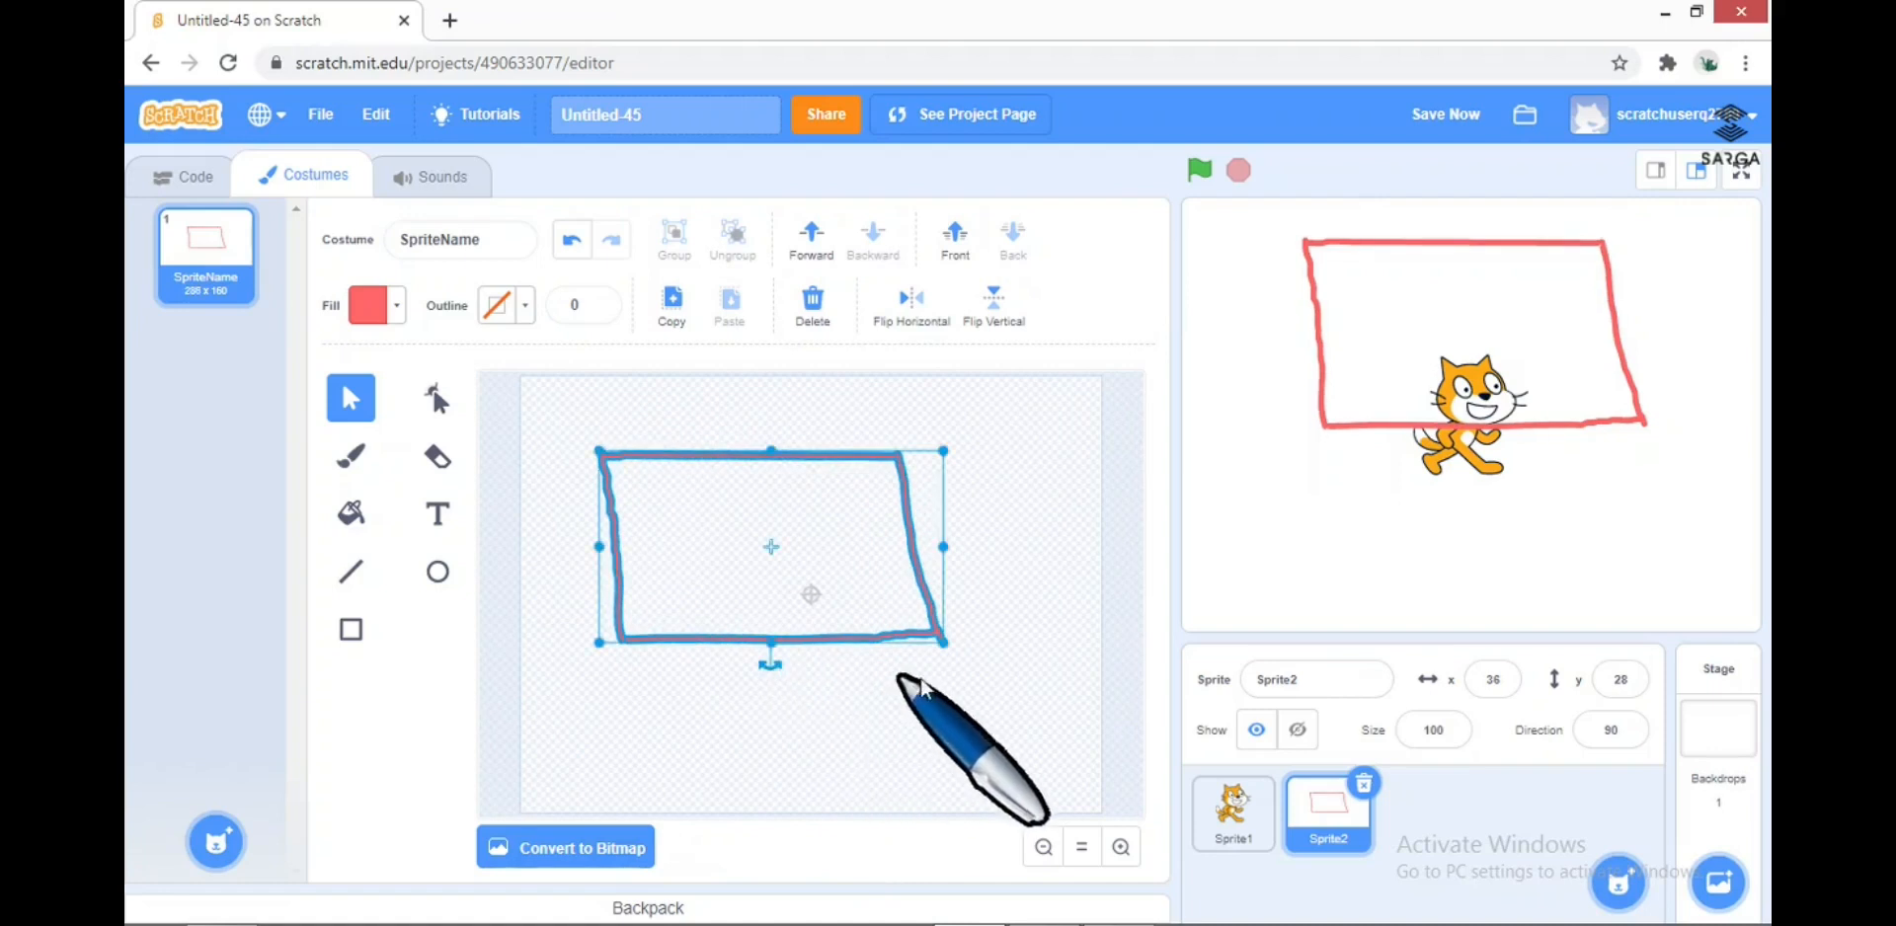
left_click_drag(936, 637, 845, 602)
left_click(847, 651)
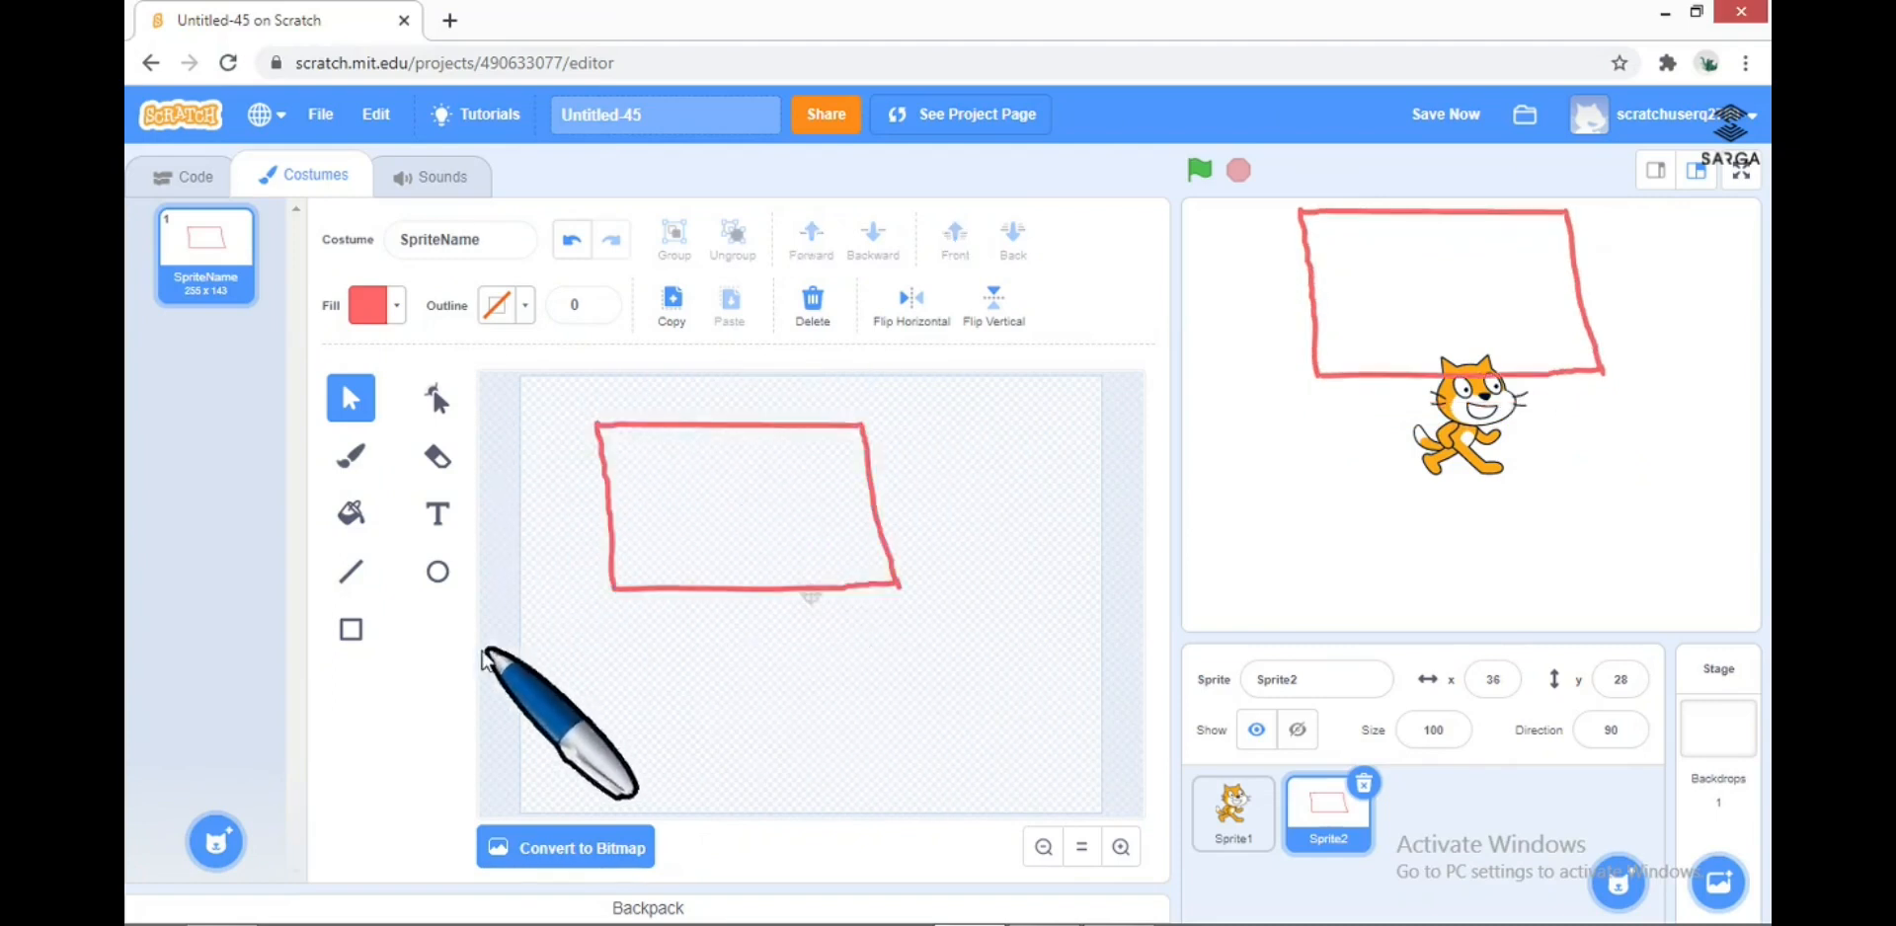
Fill the inside of the red outline with green, using colour value 38.
left_click(352, 515)
left_click(369, 305)
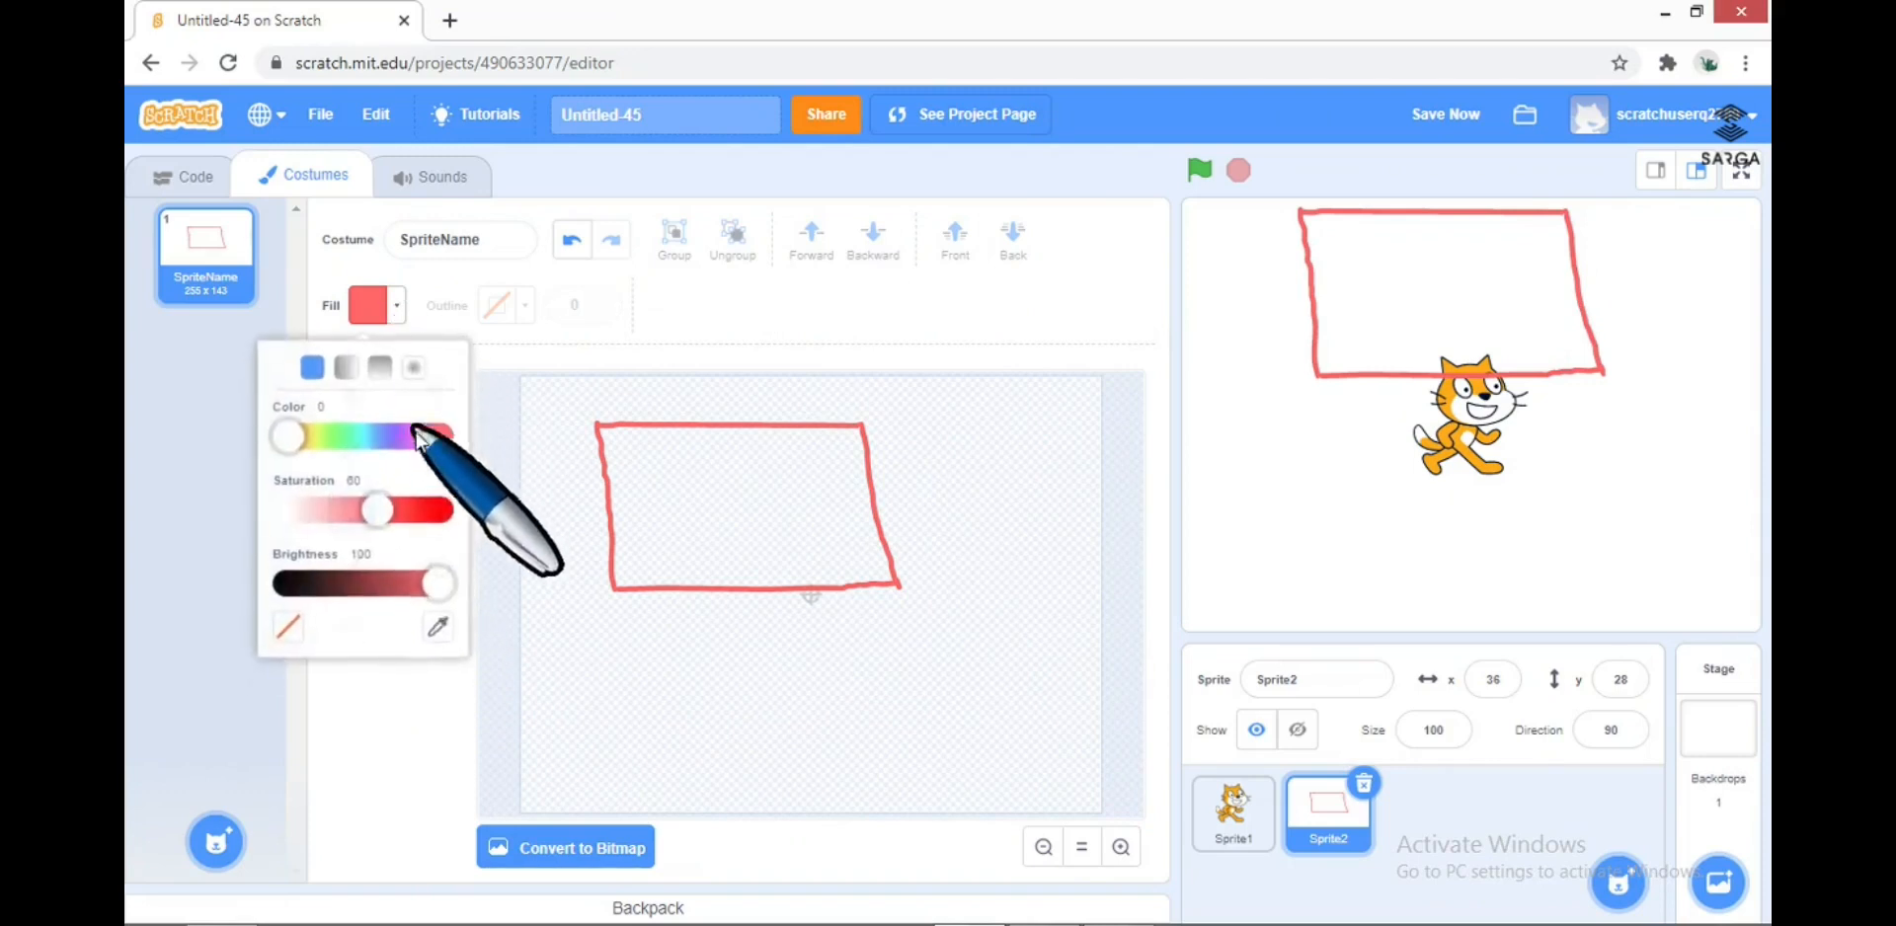
left_click(352, 445)
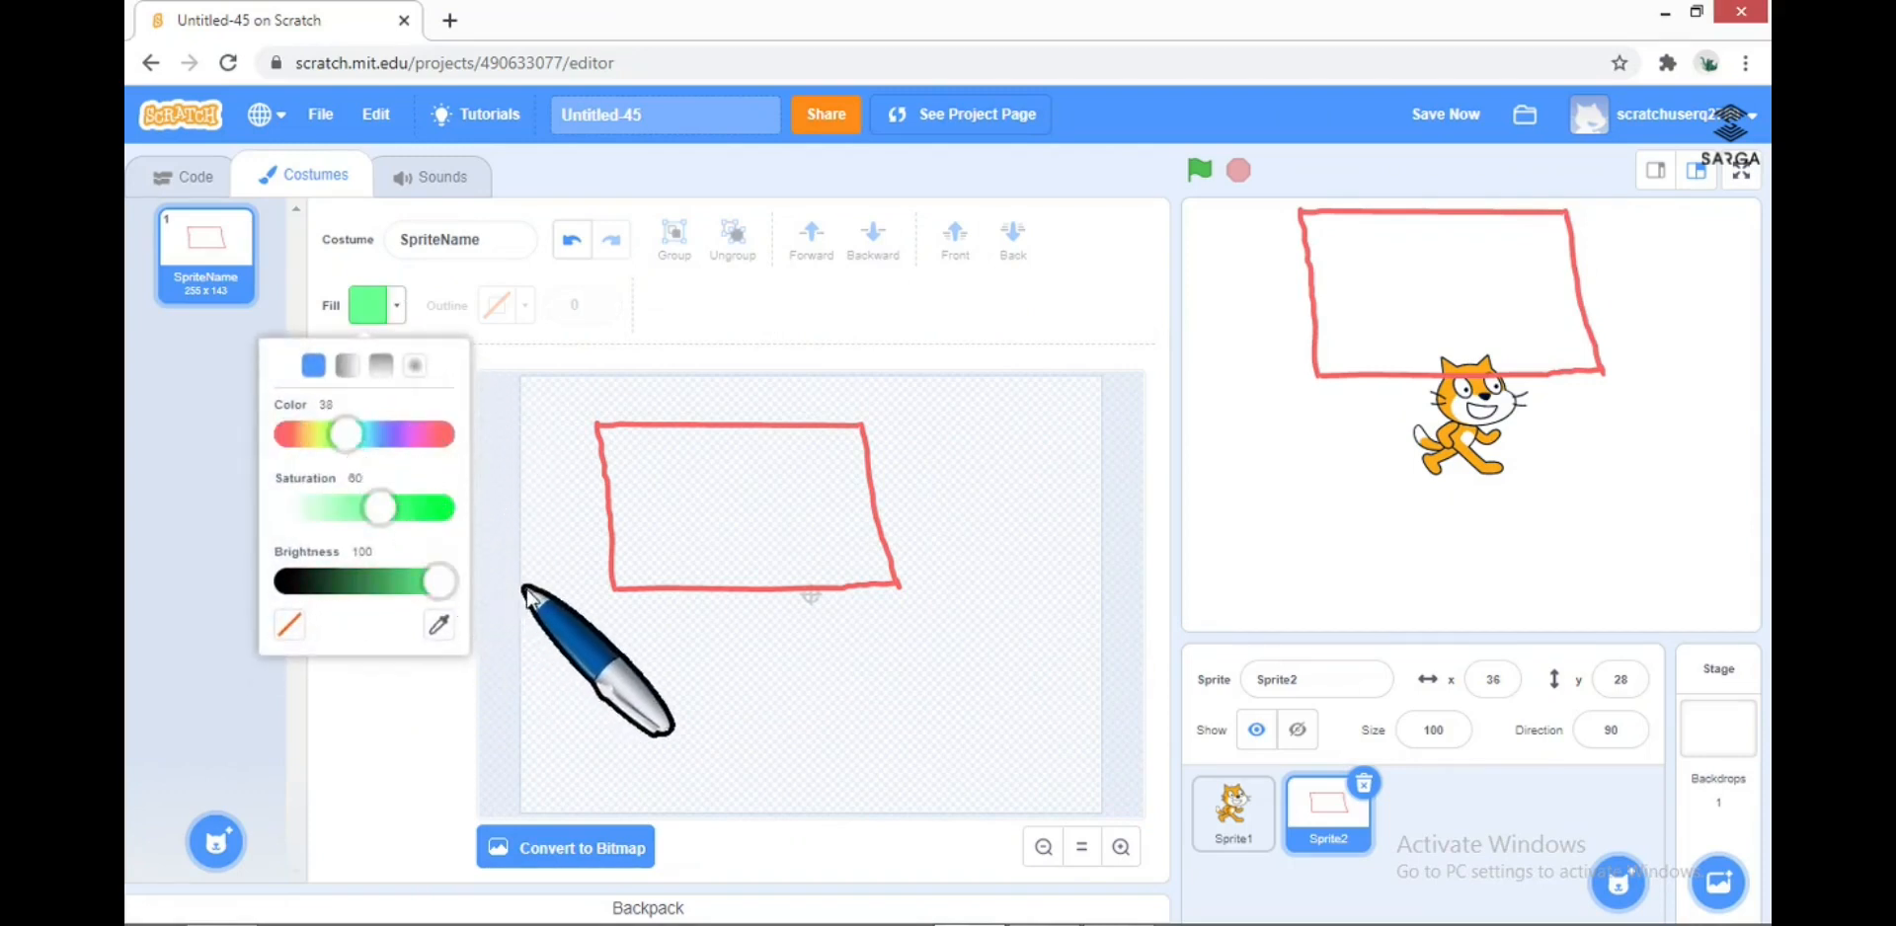
left_click(562, 592)
left_click(740, 513)
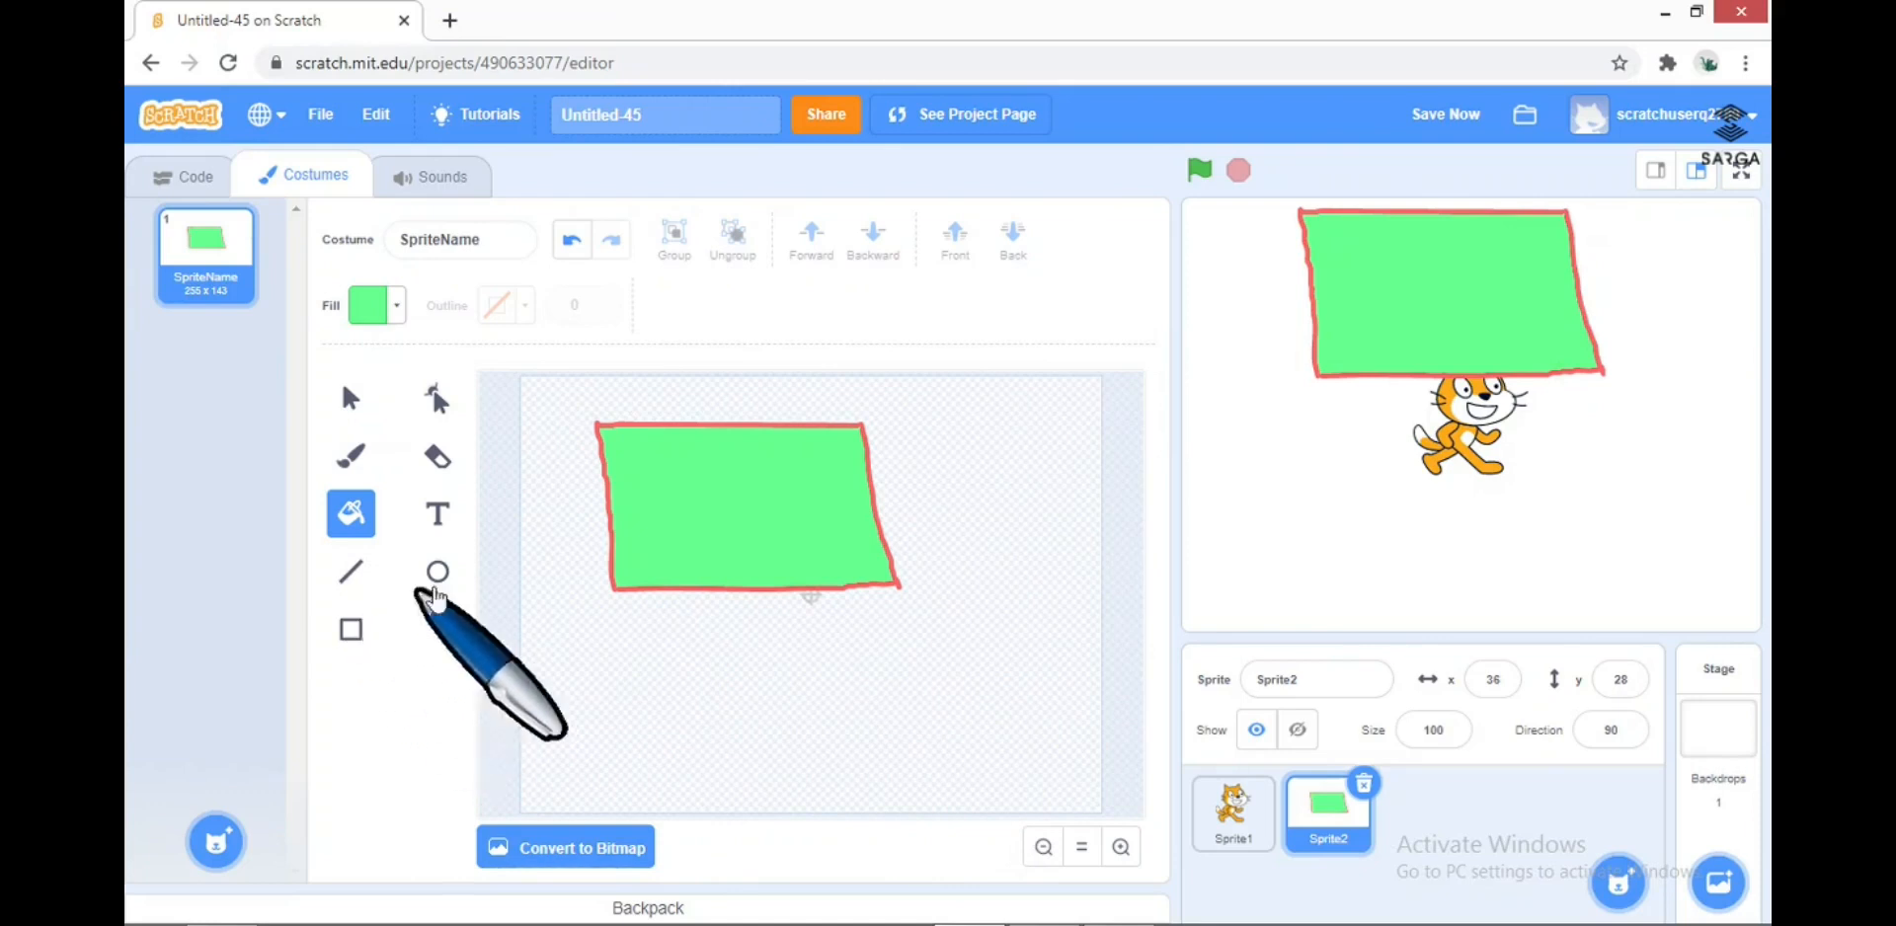
Draw a filled rectangle below the green shape and change its fill to blue.
left_click(350, 629)
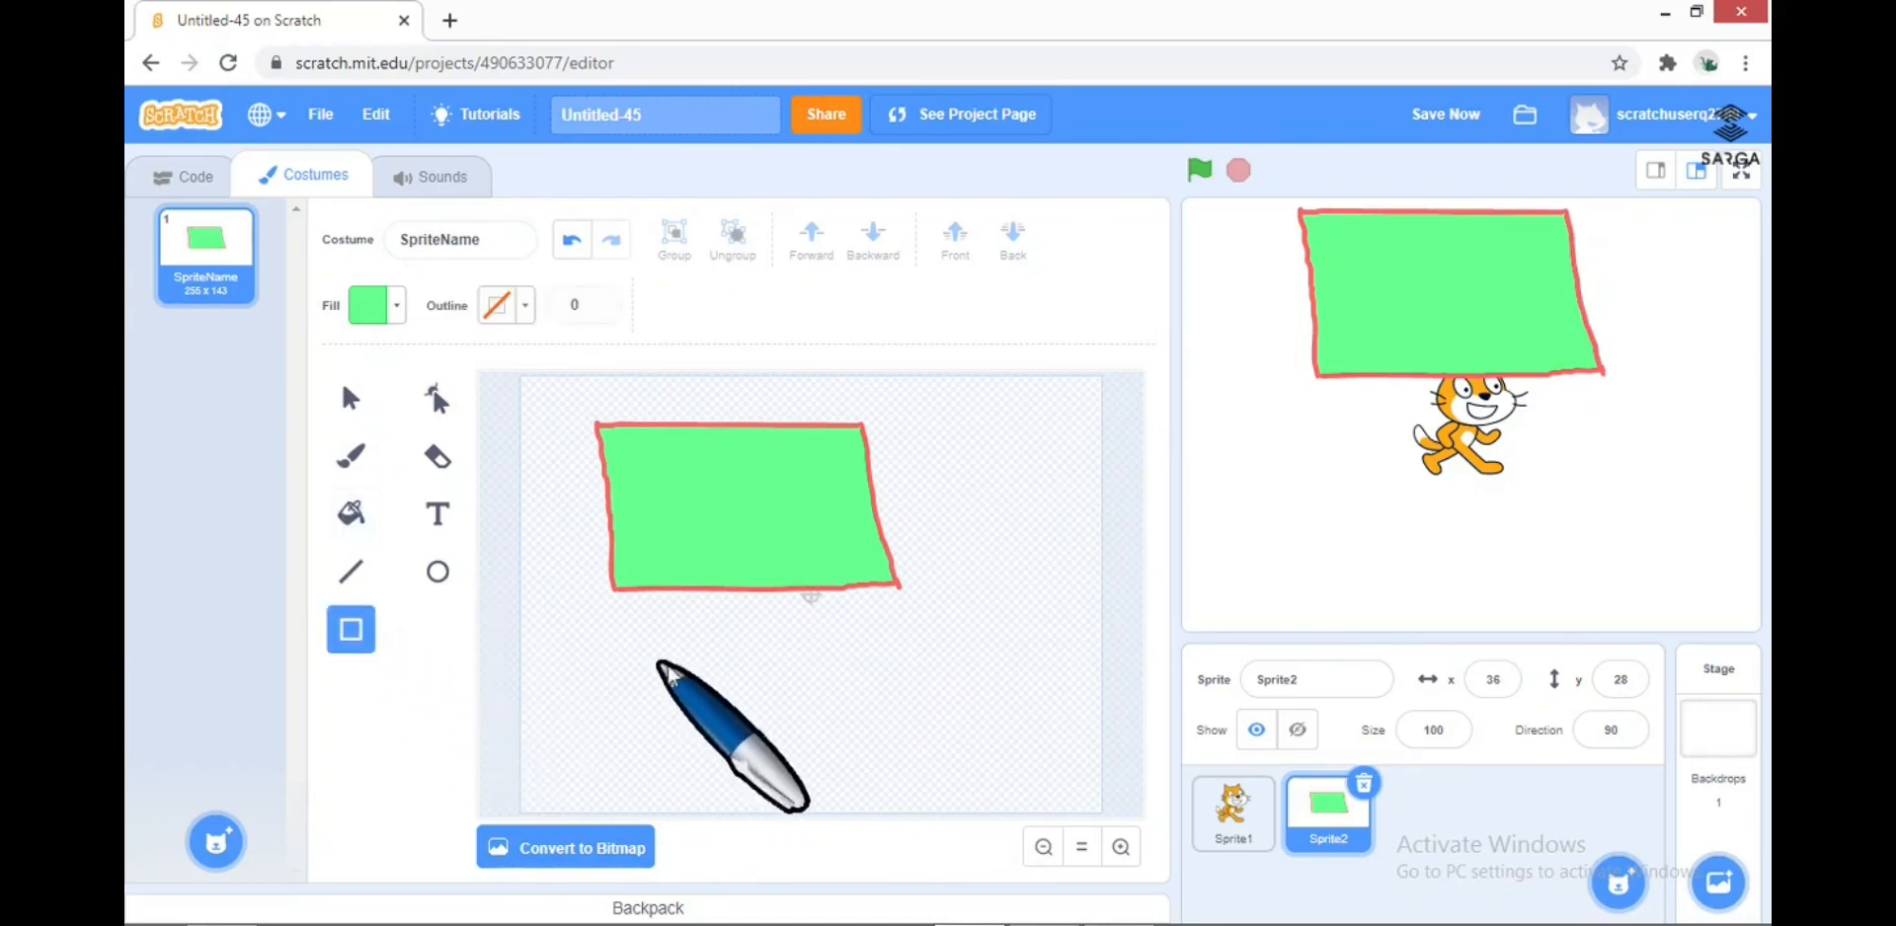
left_click_drag(719, 699, 837, 753)
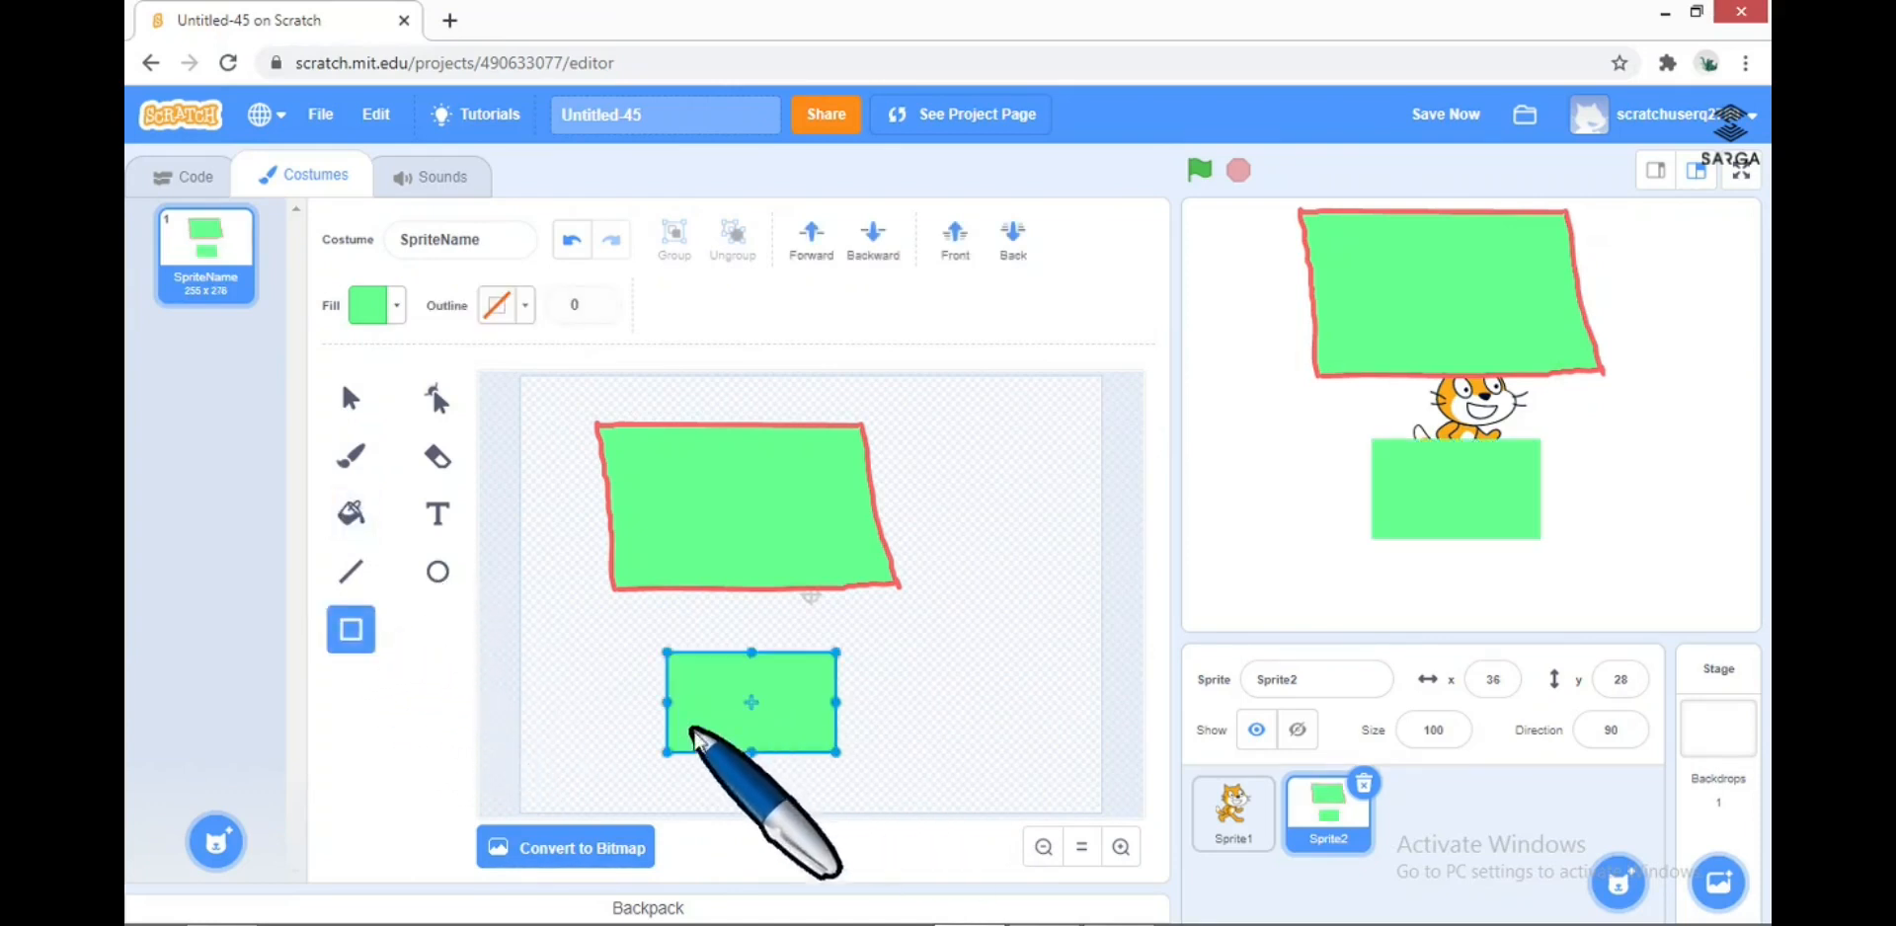
left_click(383, 328)
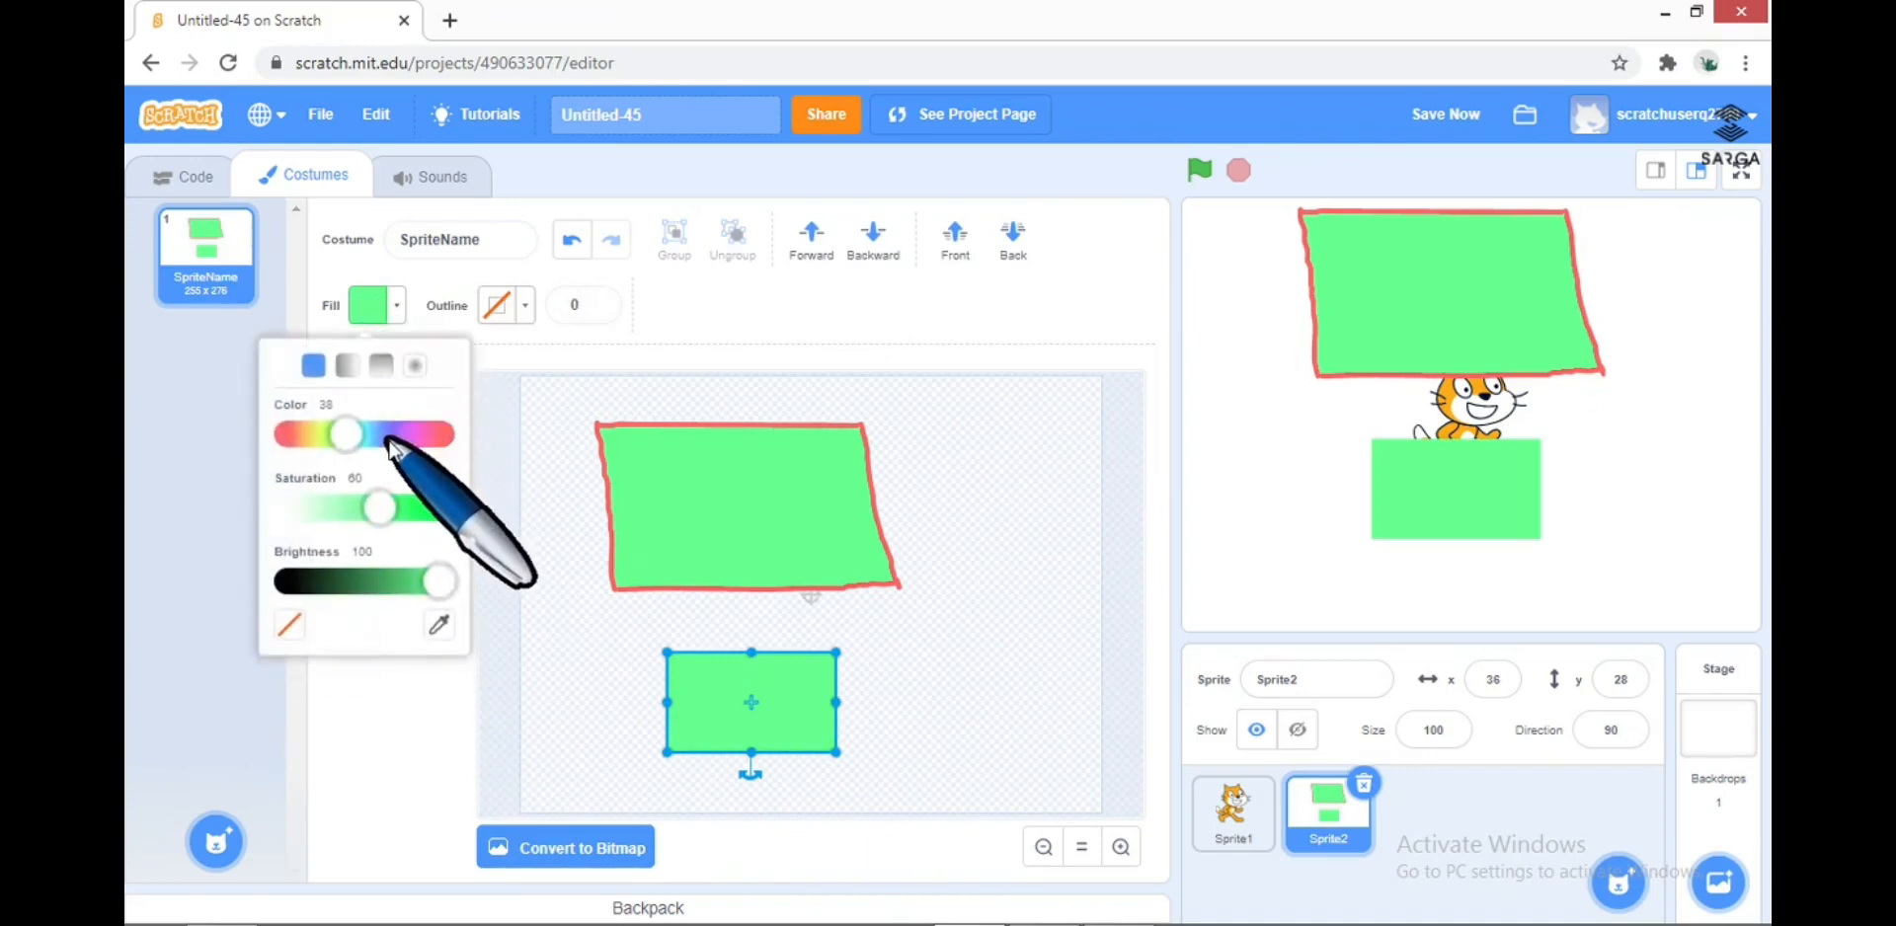
left_click(389, 439)
left_click(659, 681)
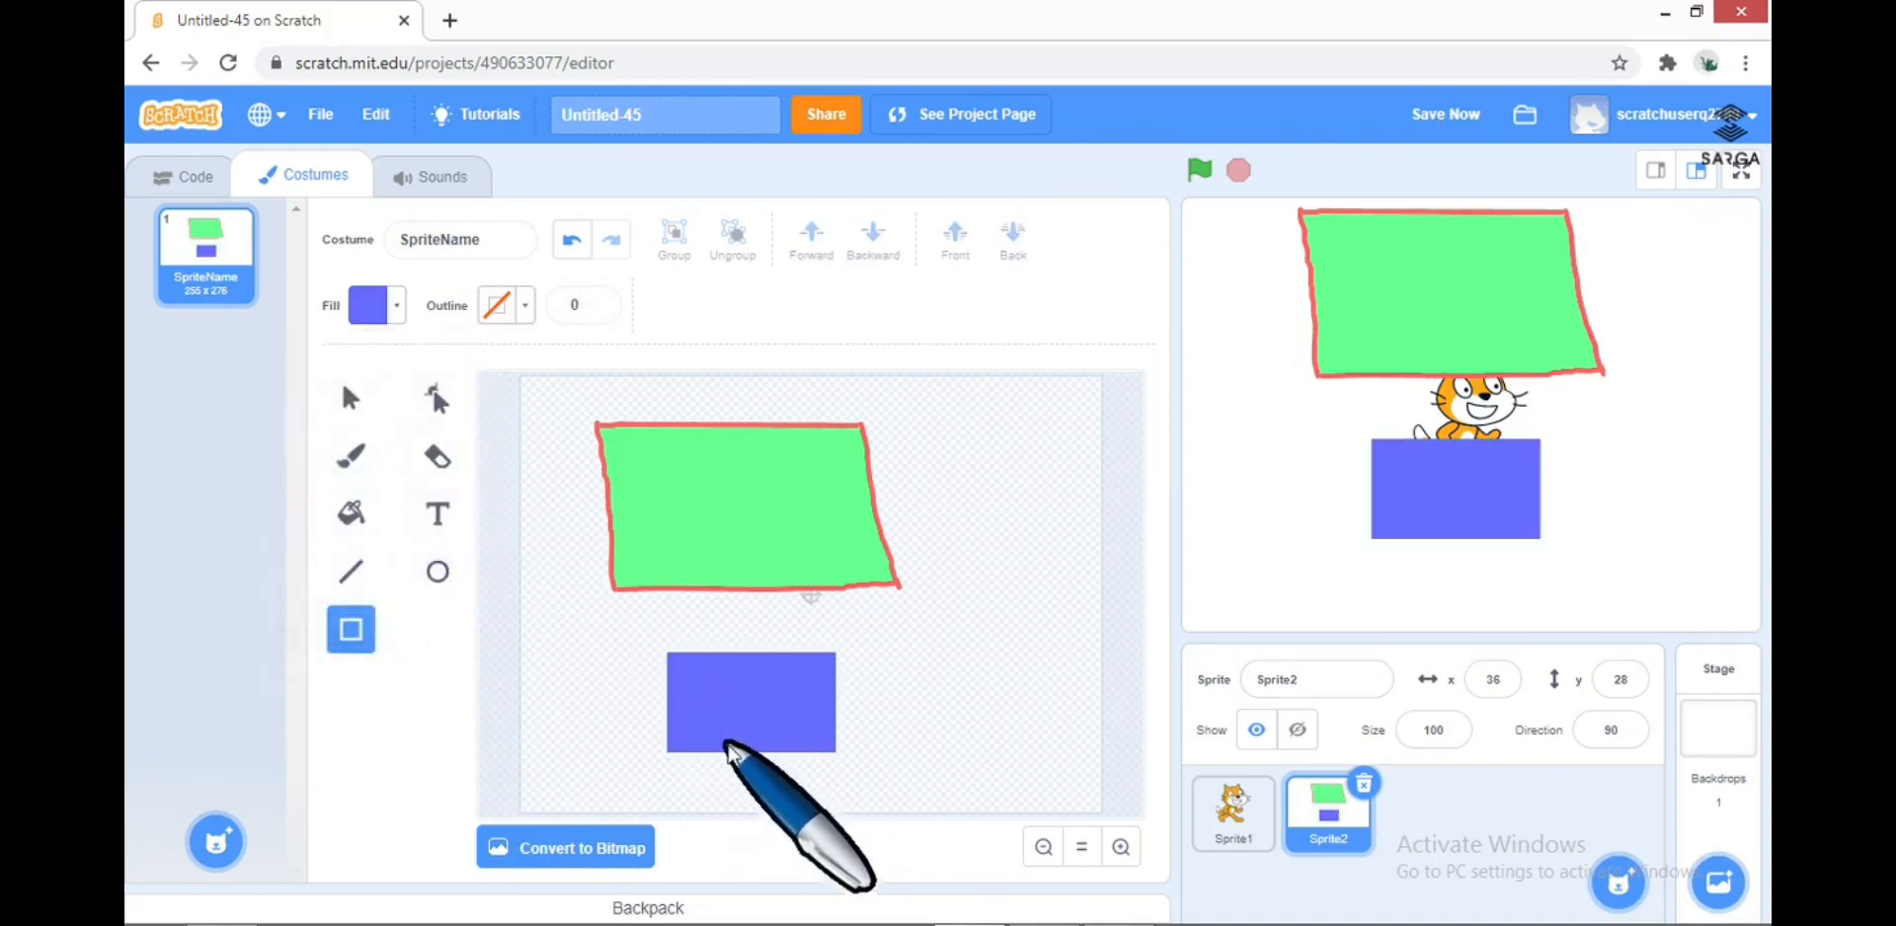
Reshape the green fill by pulling points on its right edge outward into spikes and moving lower-edge points into a notch.
left_click(435, 403)
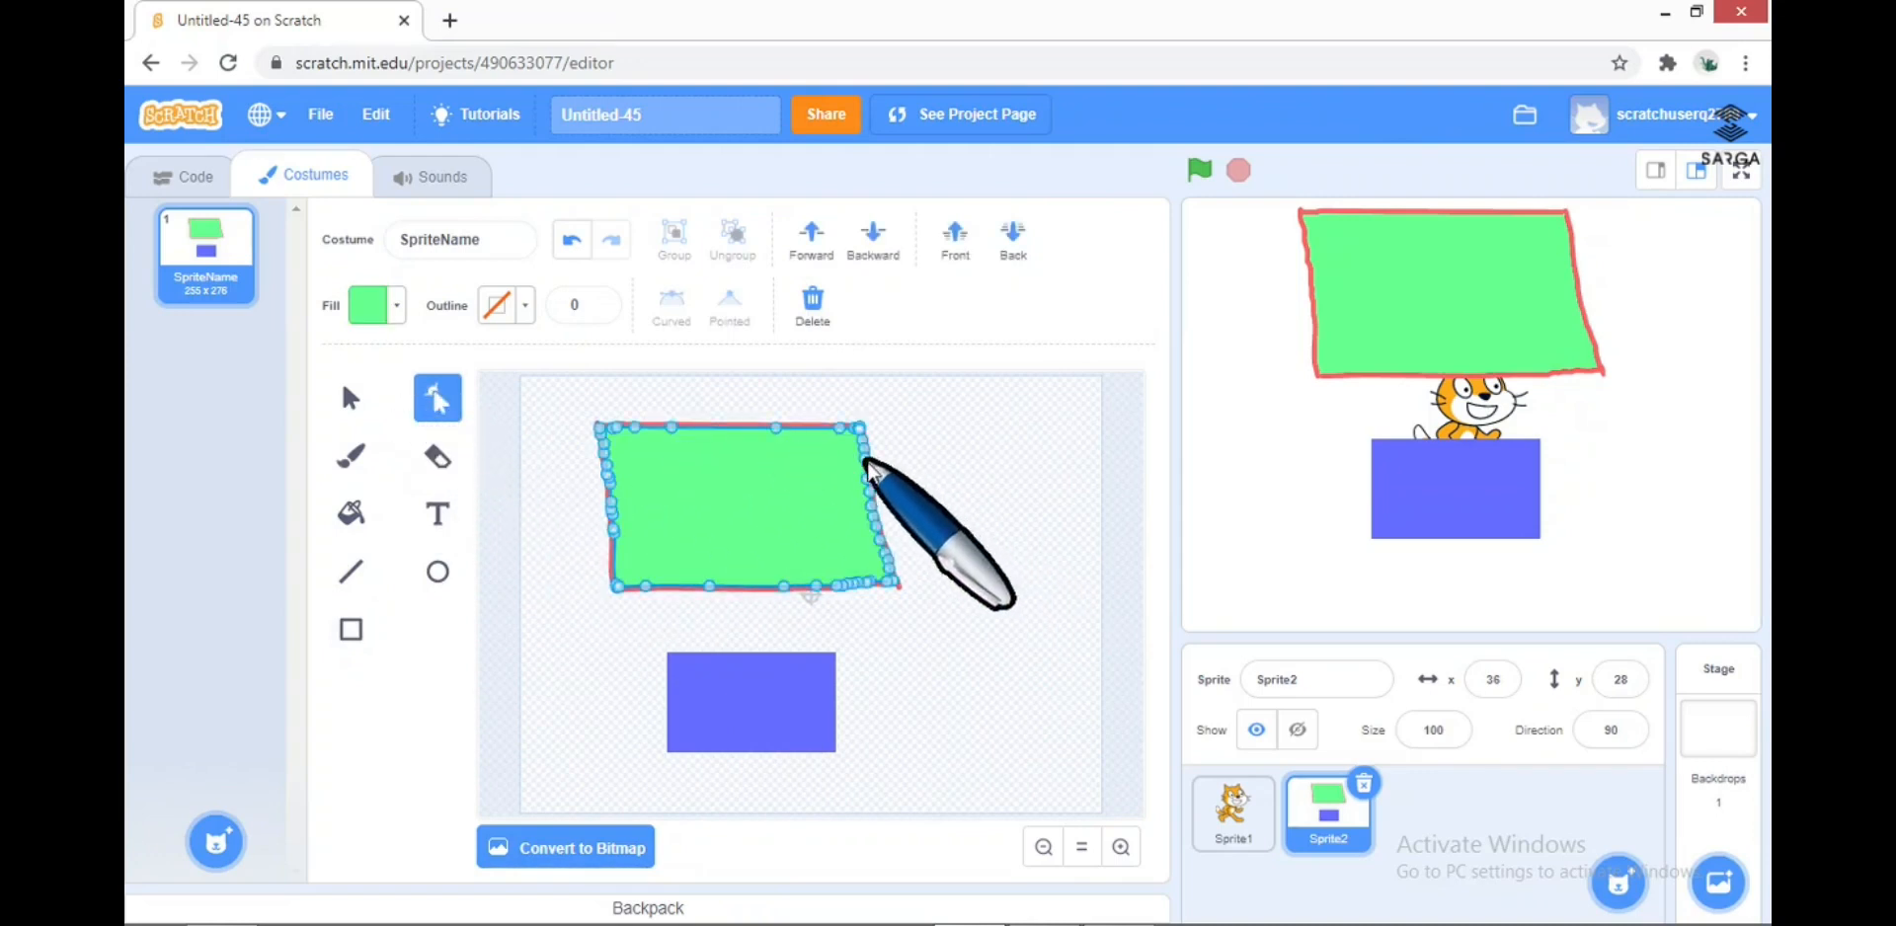
left_click_drag(867, 456, 977, 562)
left_click_drag(846, 597, 778, 511)
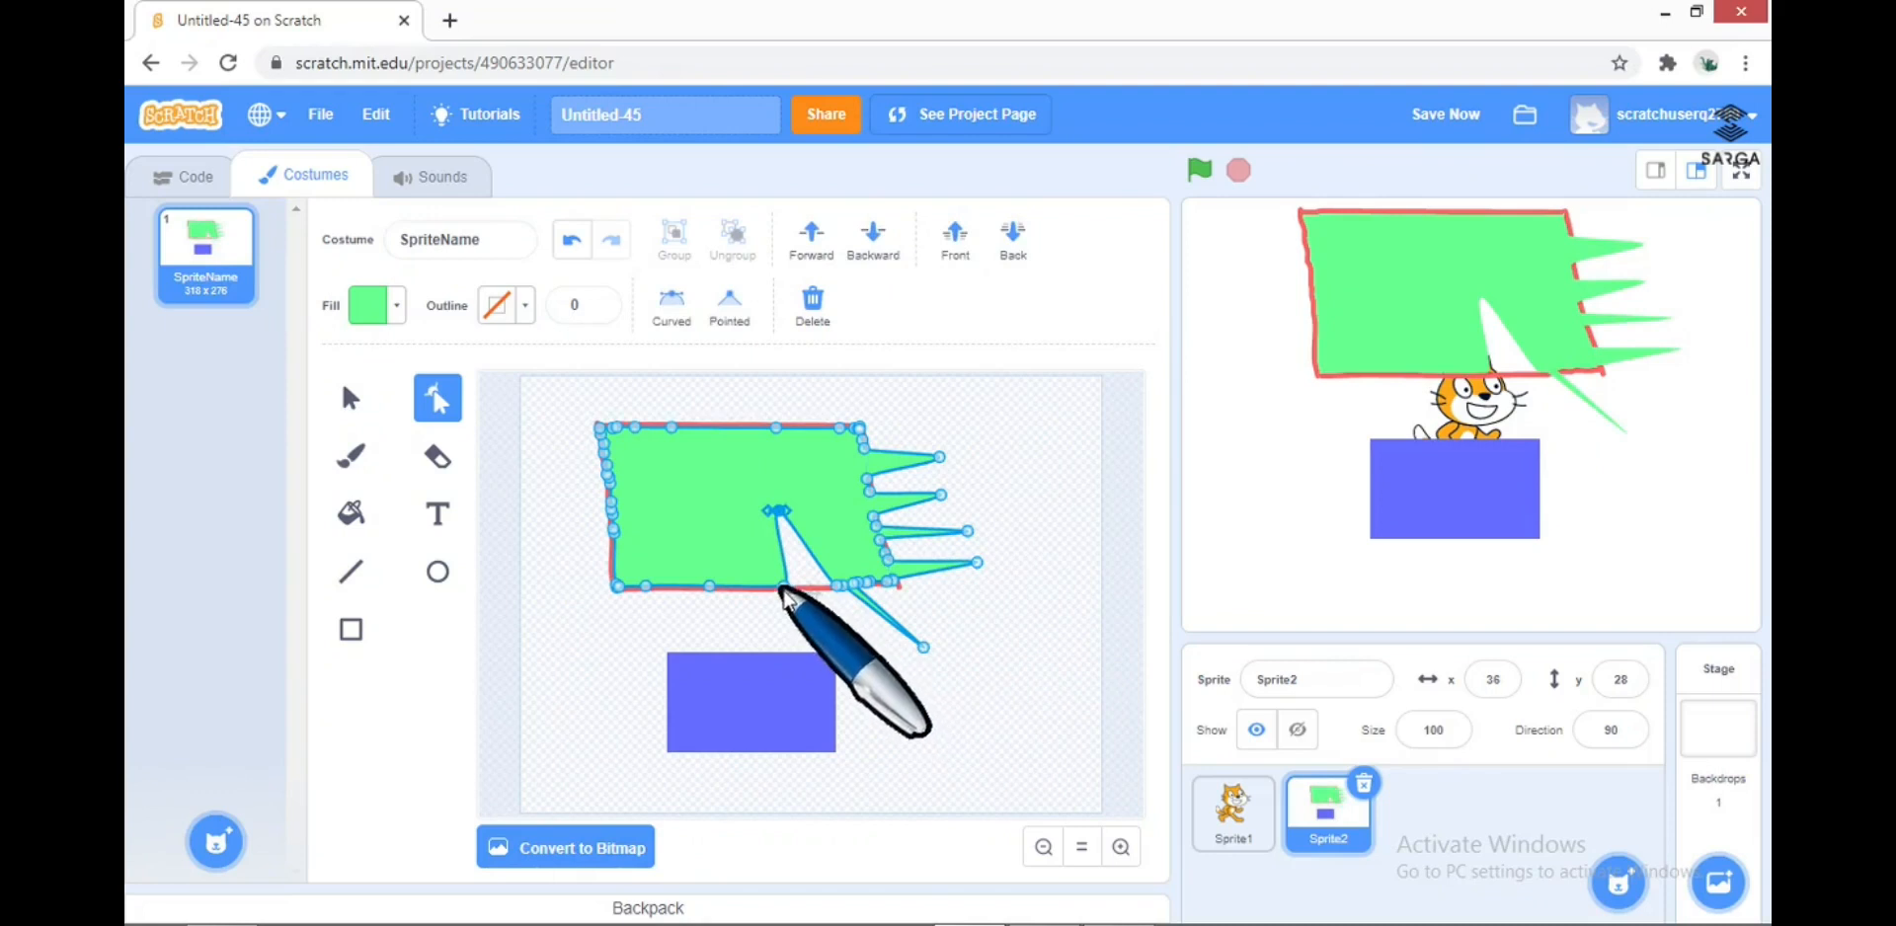
left_click_drag(783, 587, 734, 590)
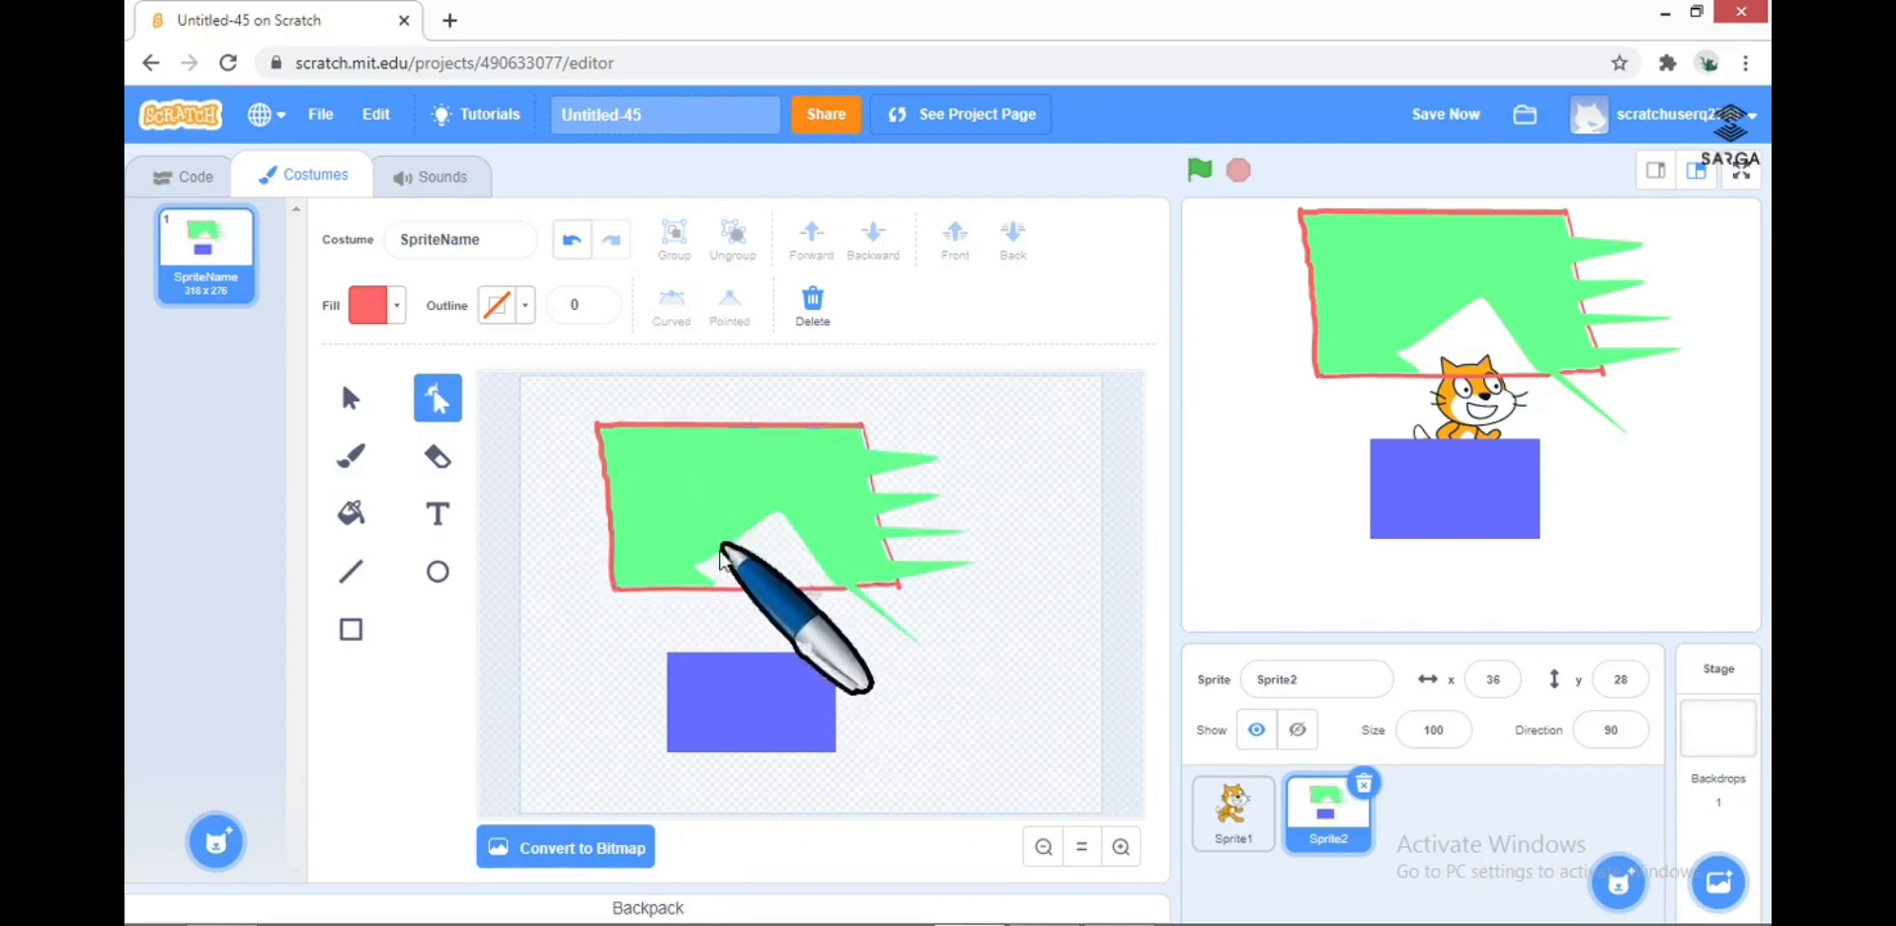
Erase across both shapes with the Eraser at size 40, and delete all the remaining pieces from the costume.
left_click(437, 457)
mouse_move(721, 459)
left_mouse_down()
mouse_move(753, 474)
mouse_move(635, 537)
mouse_move(898, 491)
mouse_move(859, 581)
mouse_move(698, 672)
mouse_move(741, 728)
mouse_move(835, 760)
left_mouse_up()
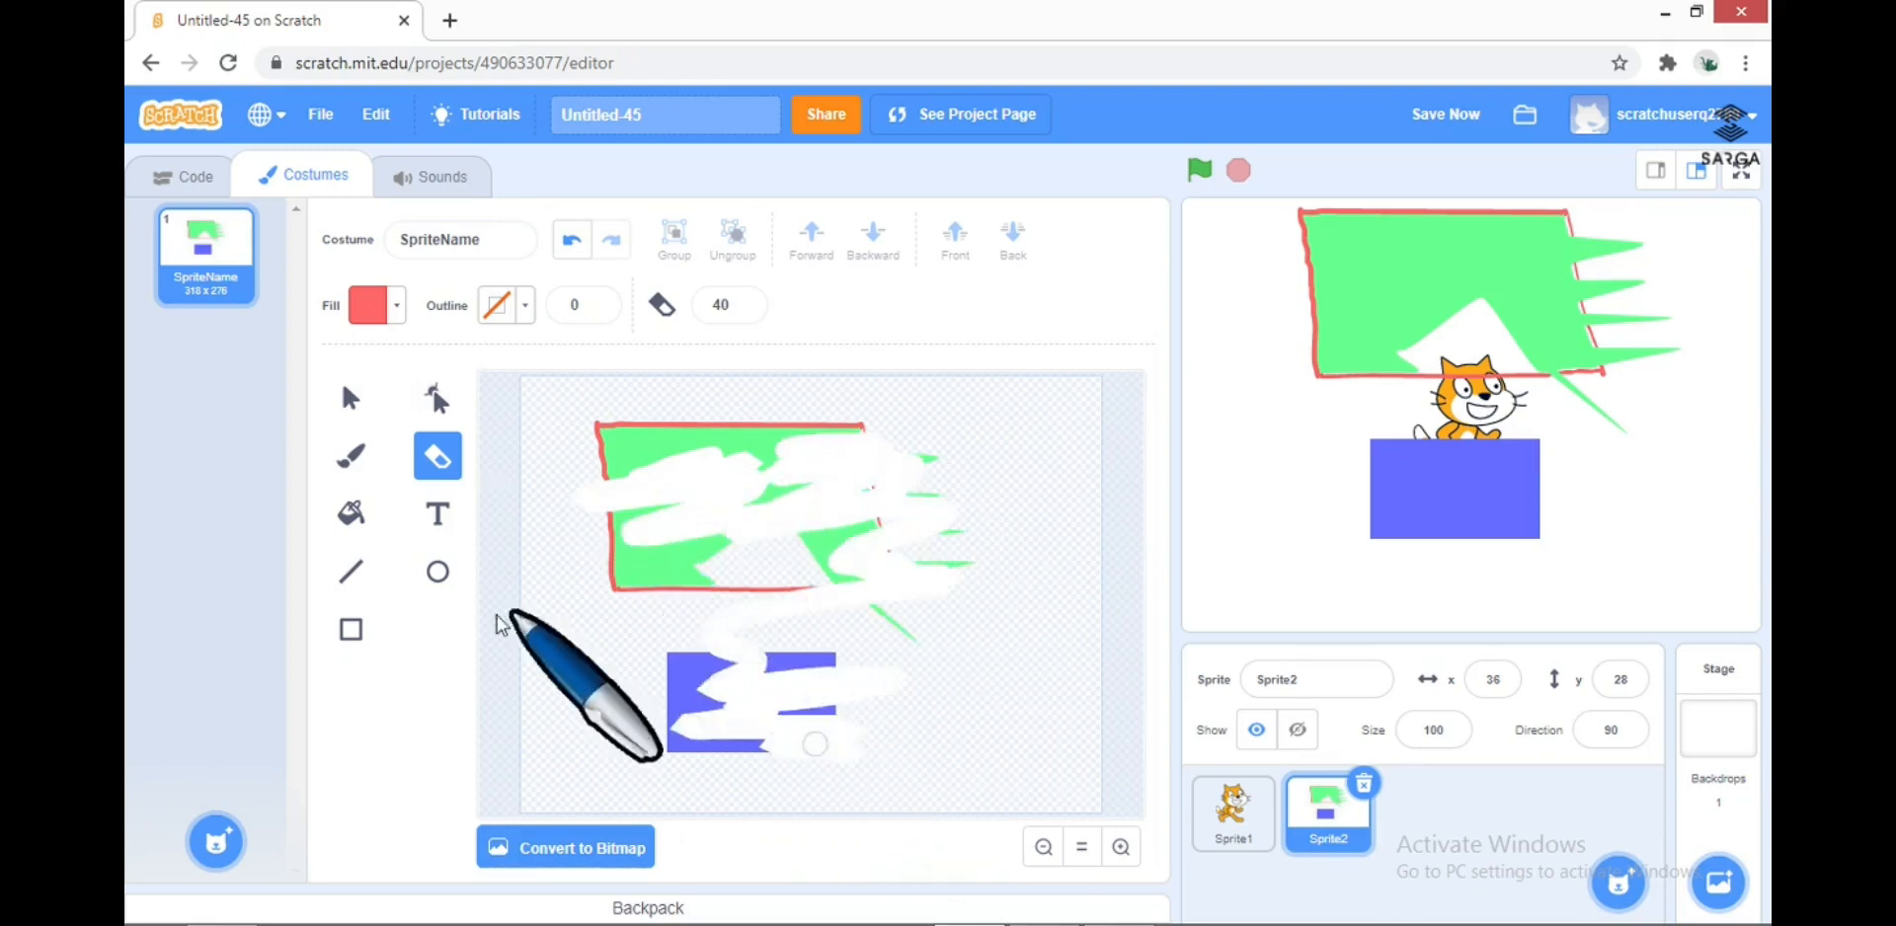
left_click(350, 398)
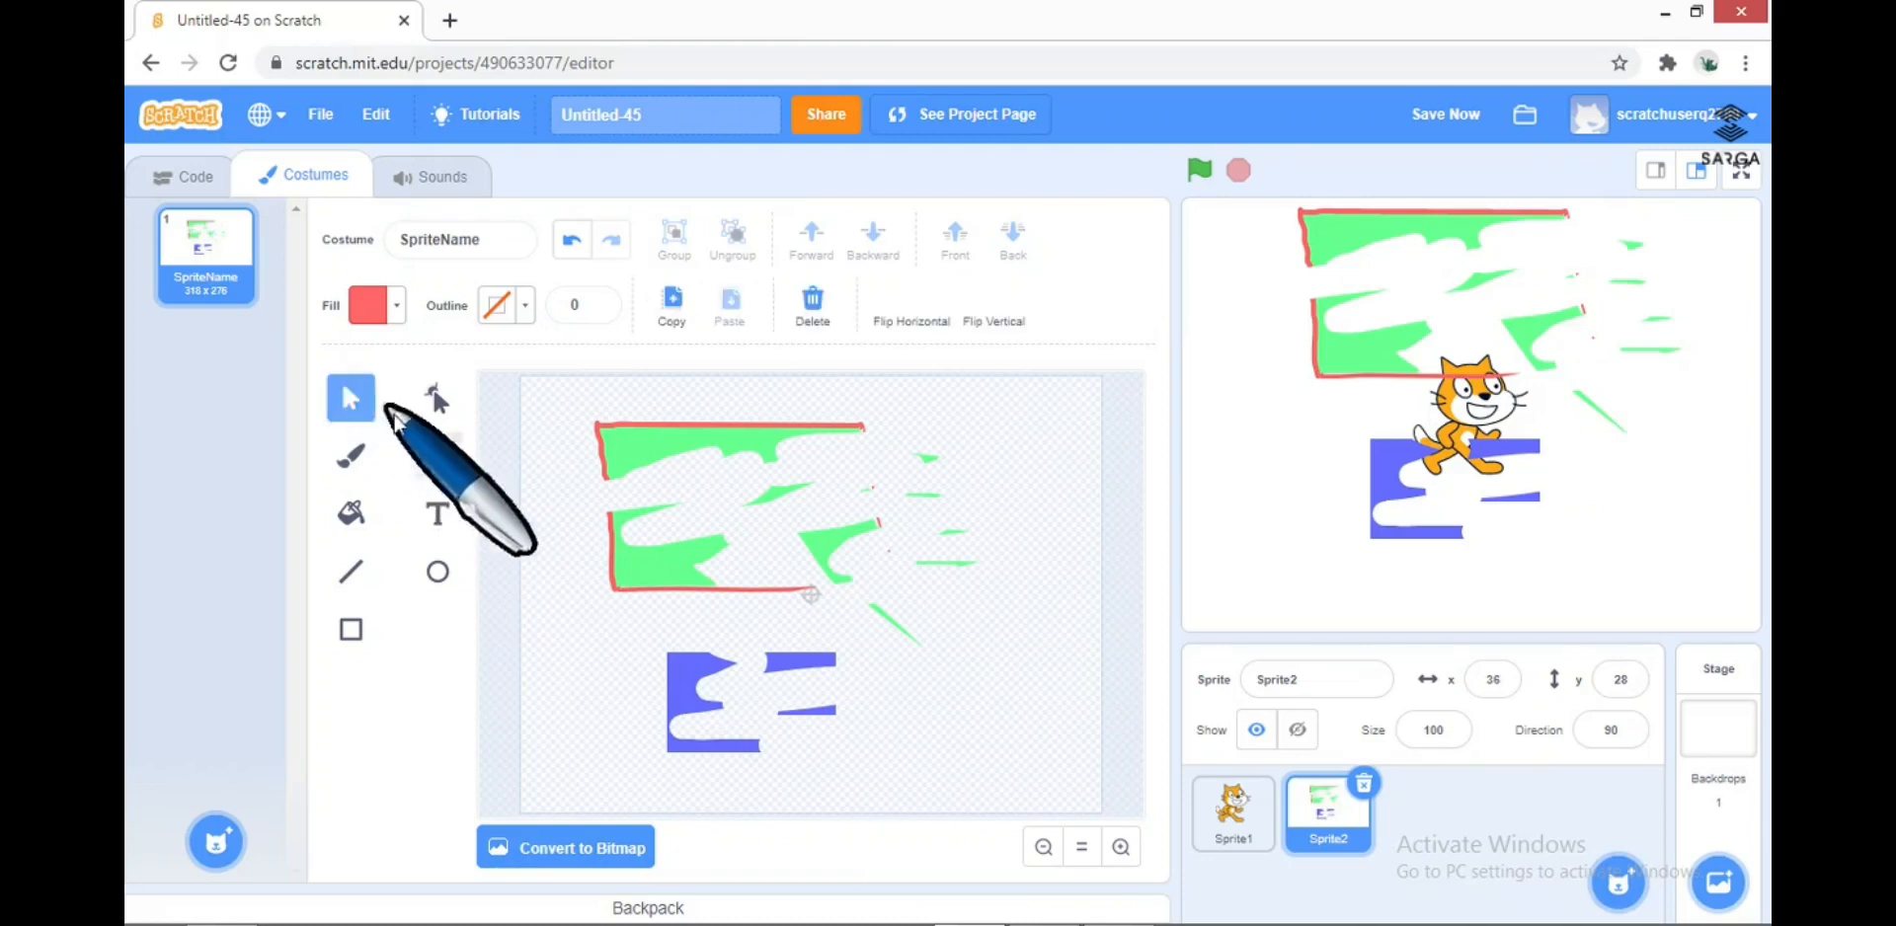
left_click_drag(535, 420, 999, 762)
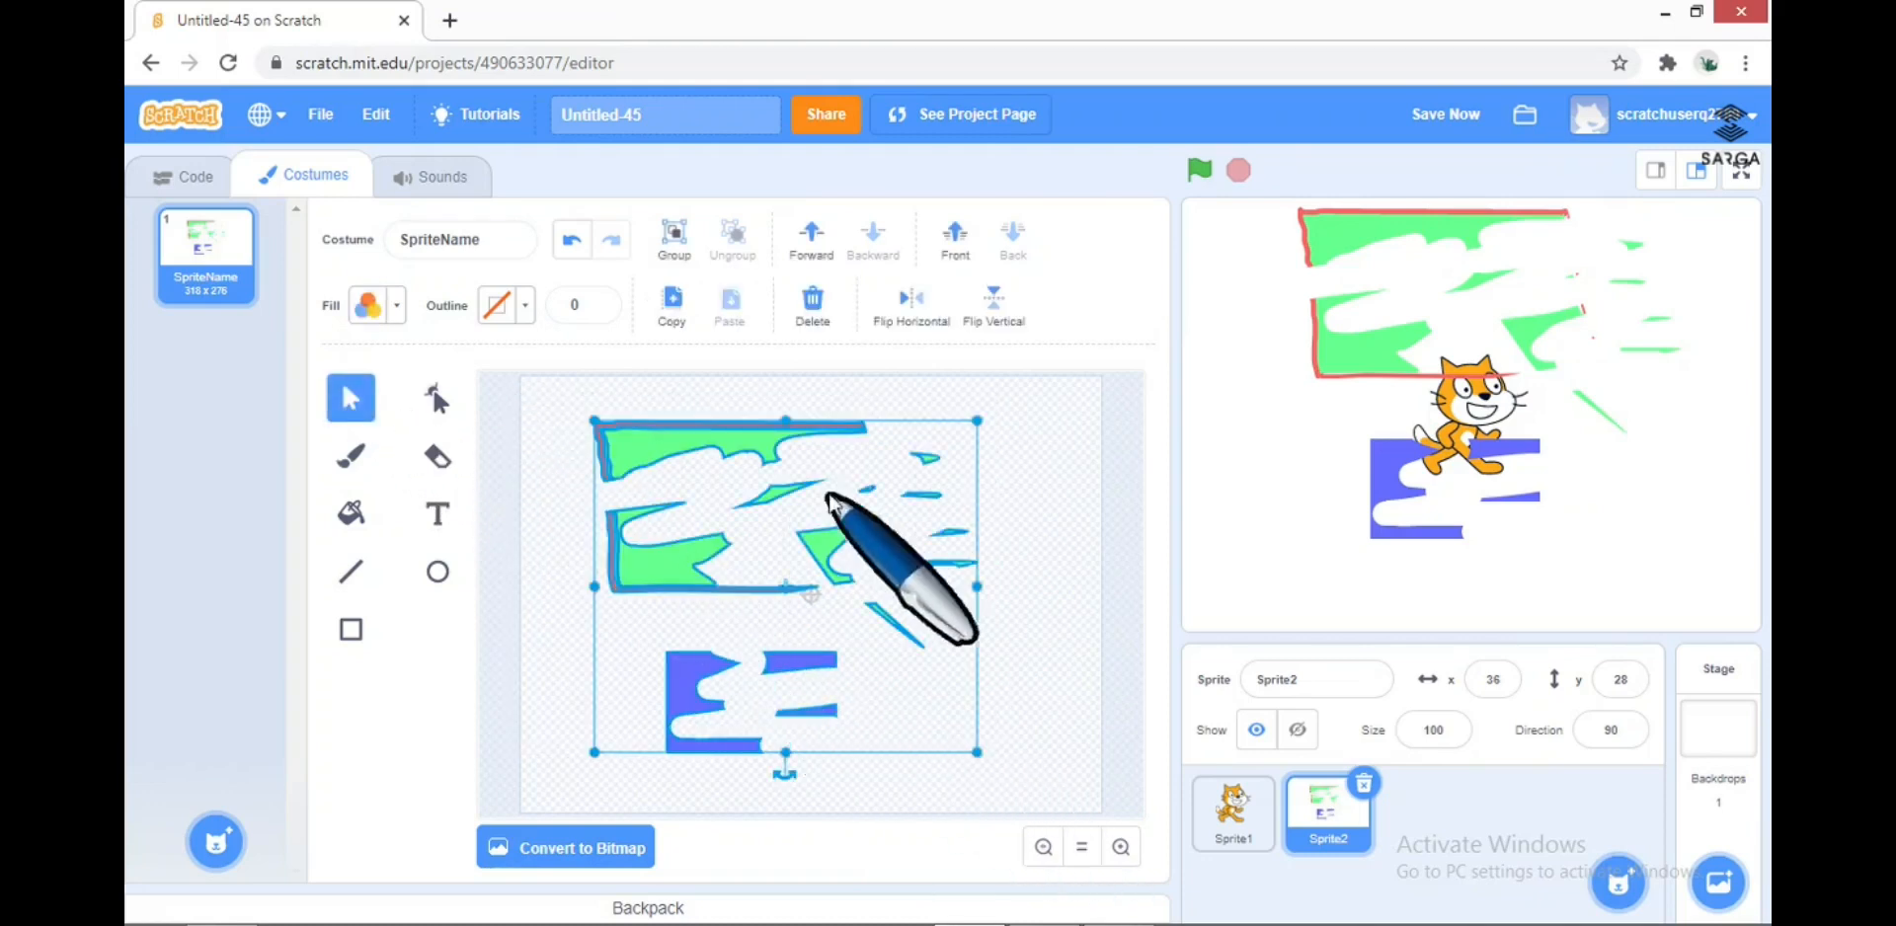
left_click(809, 306)
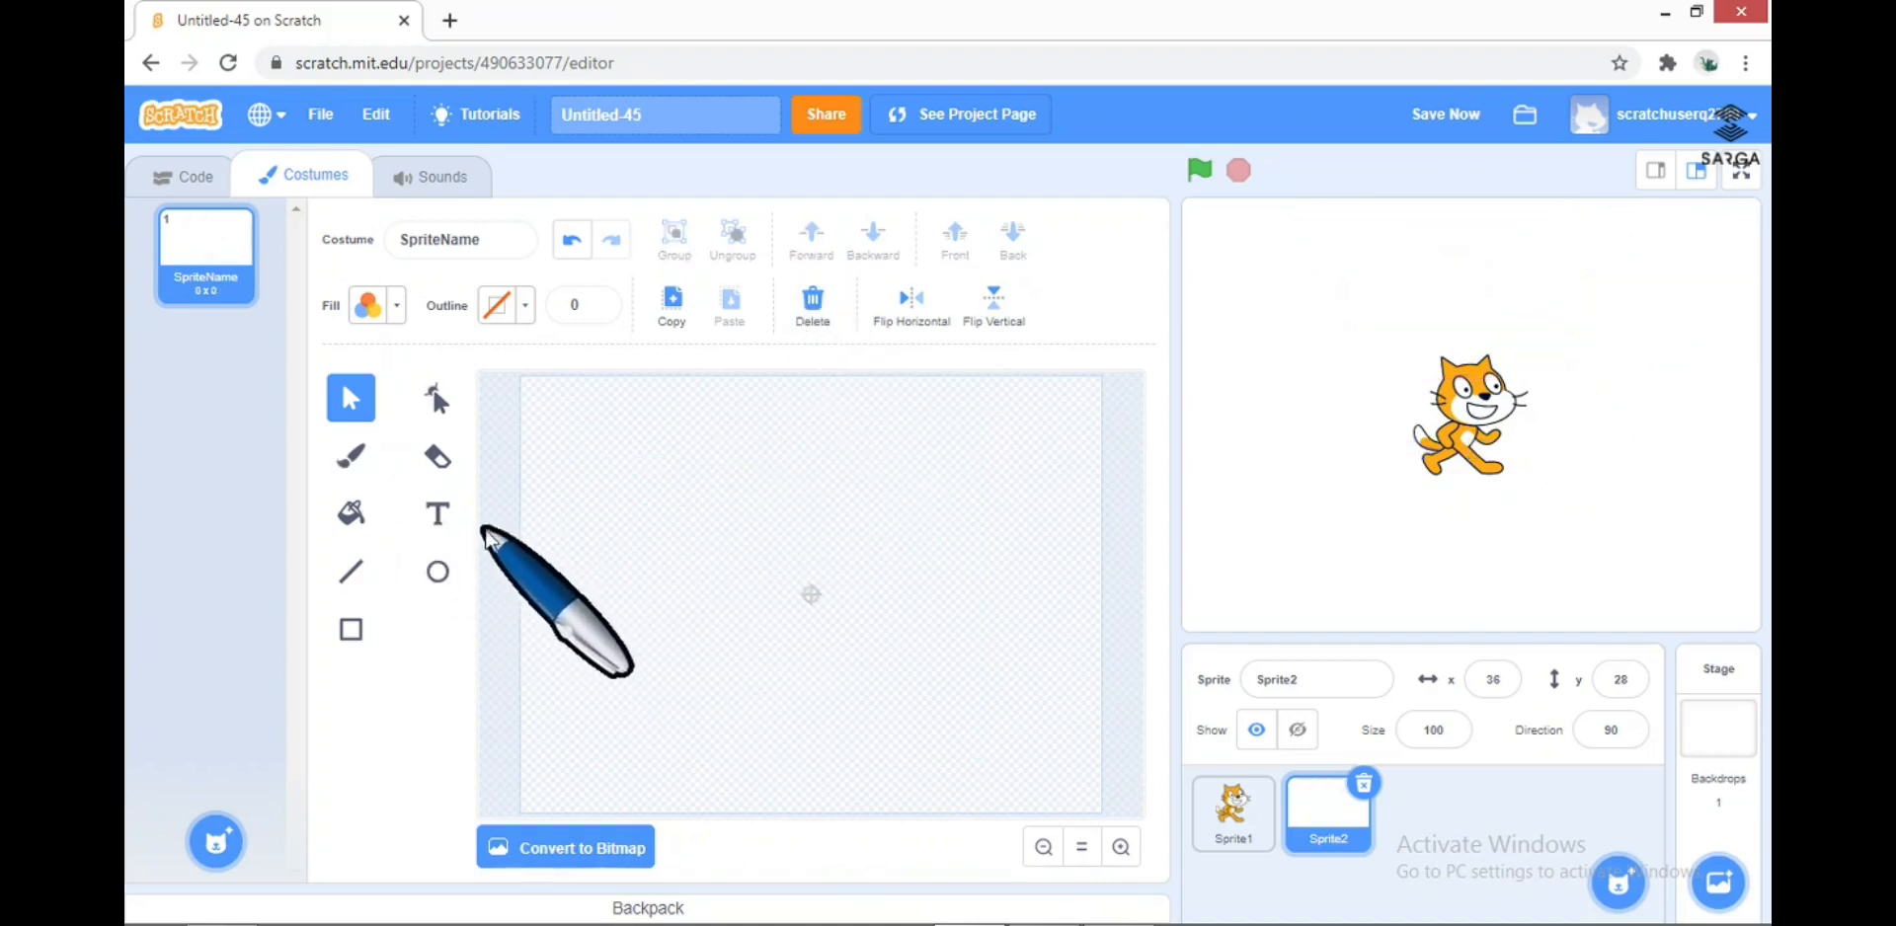
Add the purple text "Hello Everyone" to the costume and draw a filled purple circle about 89 across to its right.
left_click(439, 521)
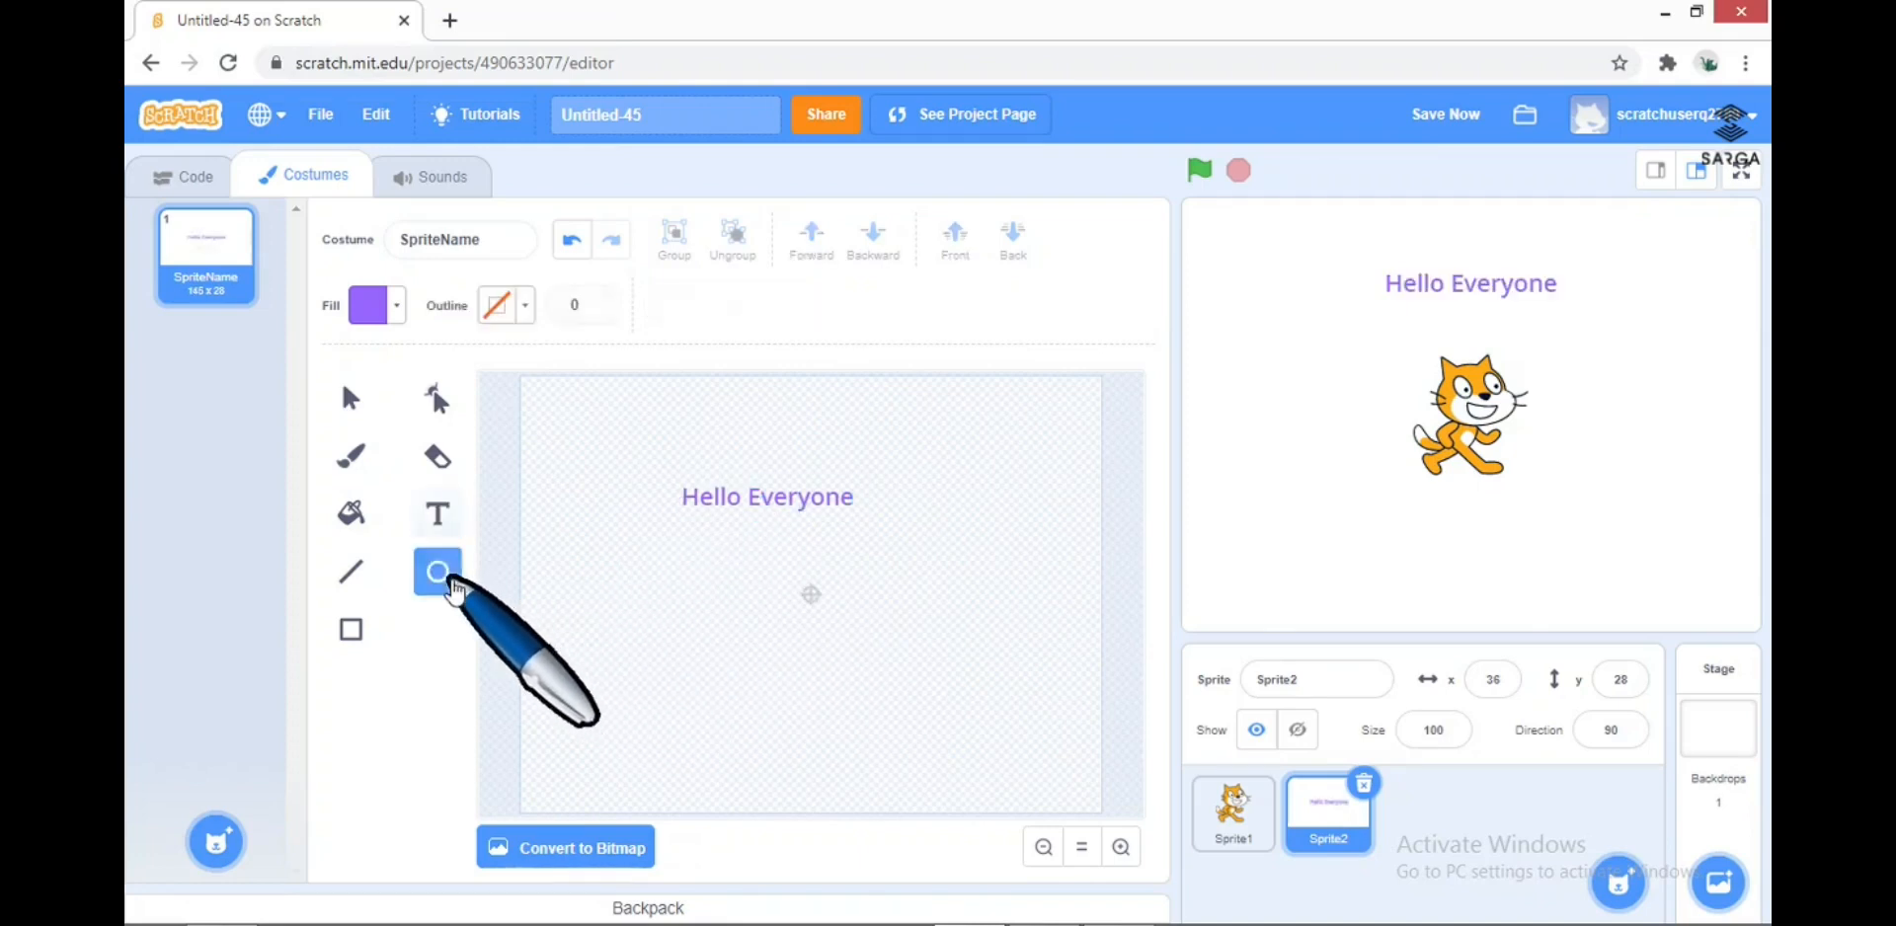
left_click_drag(668, 599, 945, 520)
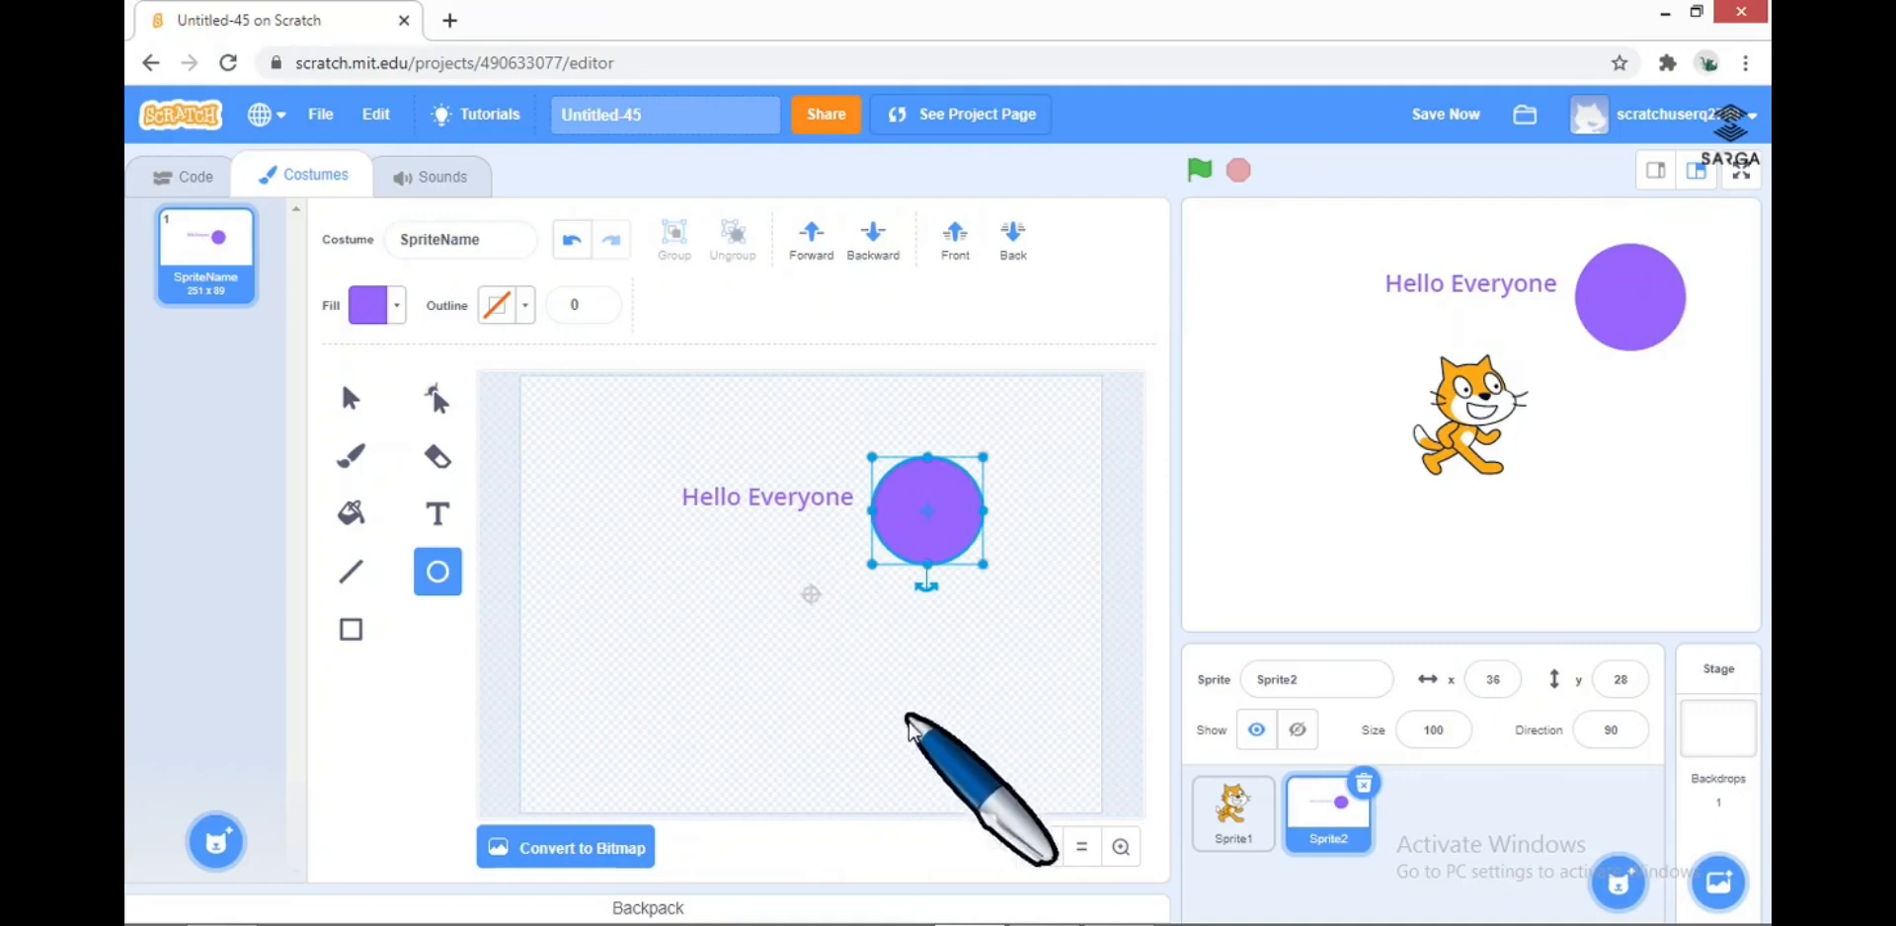
left_click(818, 721)
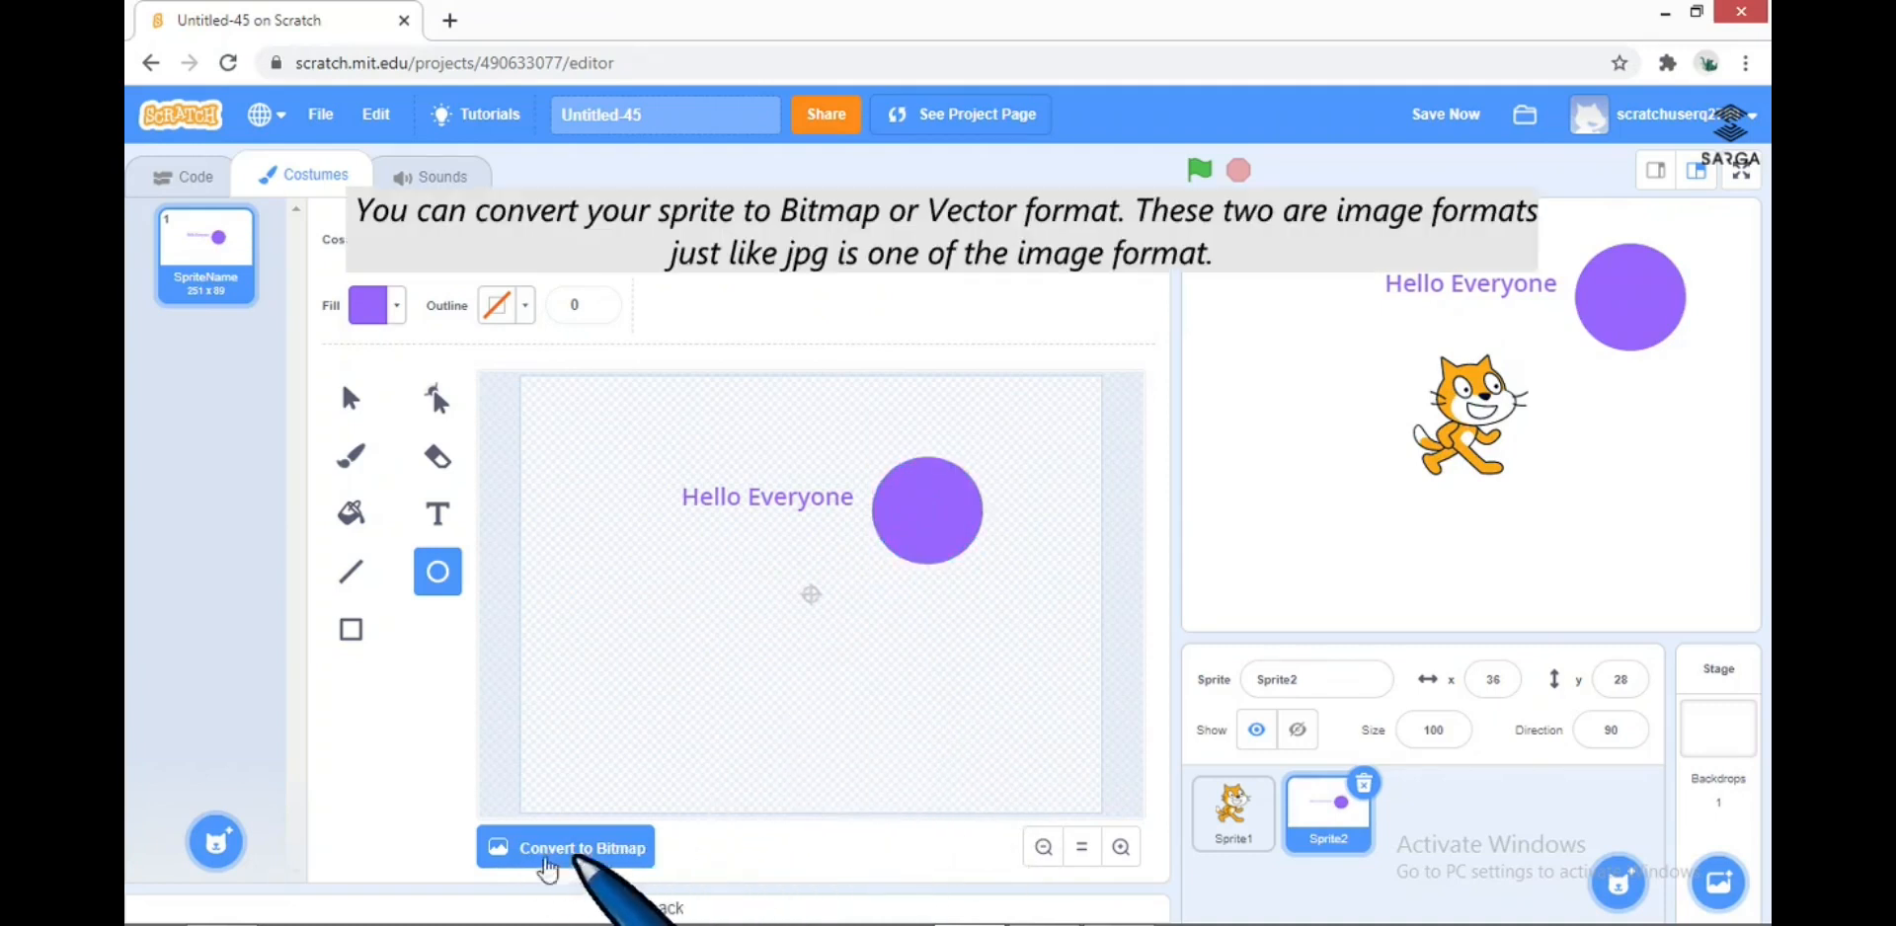
Convert the Sprite2 costume to bitmap format and back to vector format.
left_click(591, 855)
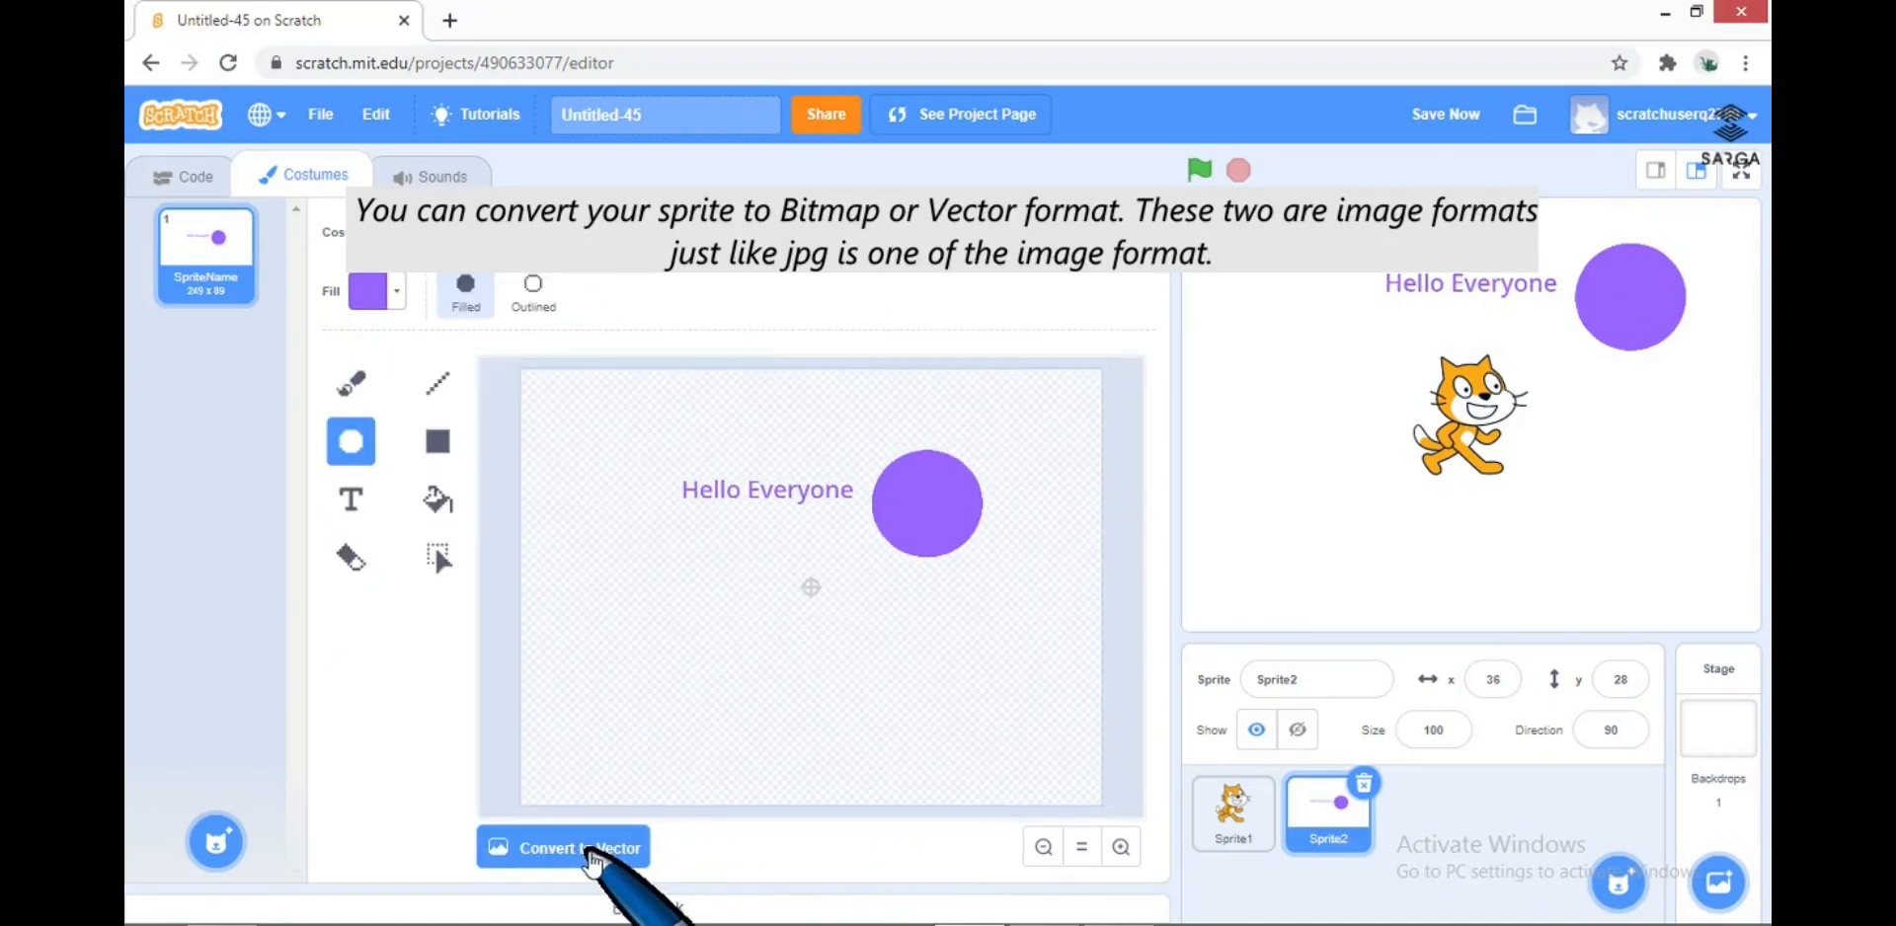
left_click(632, 851)
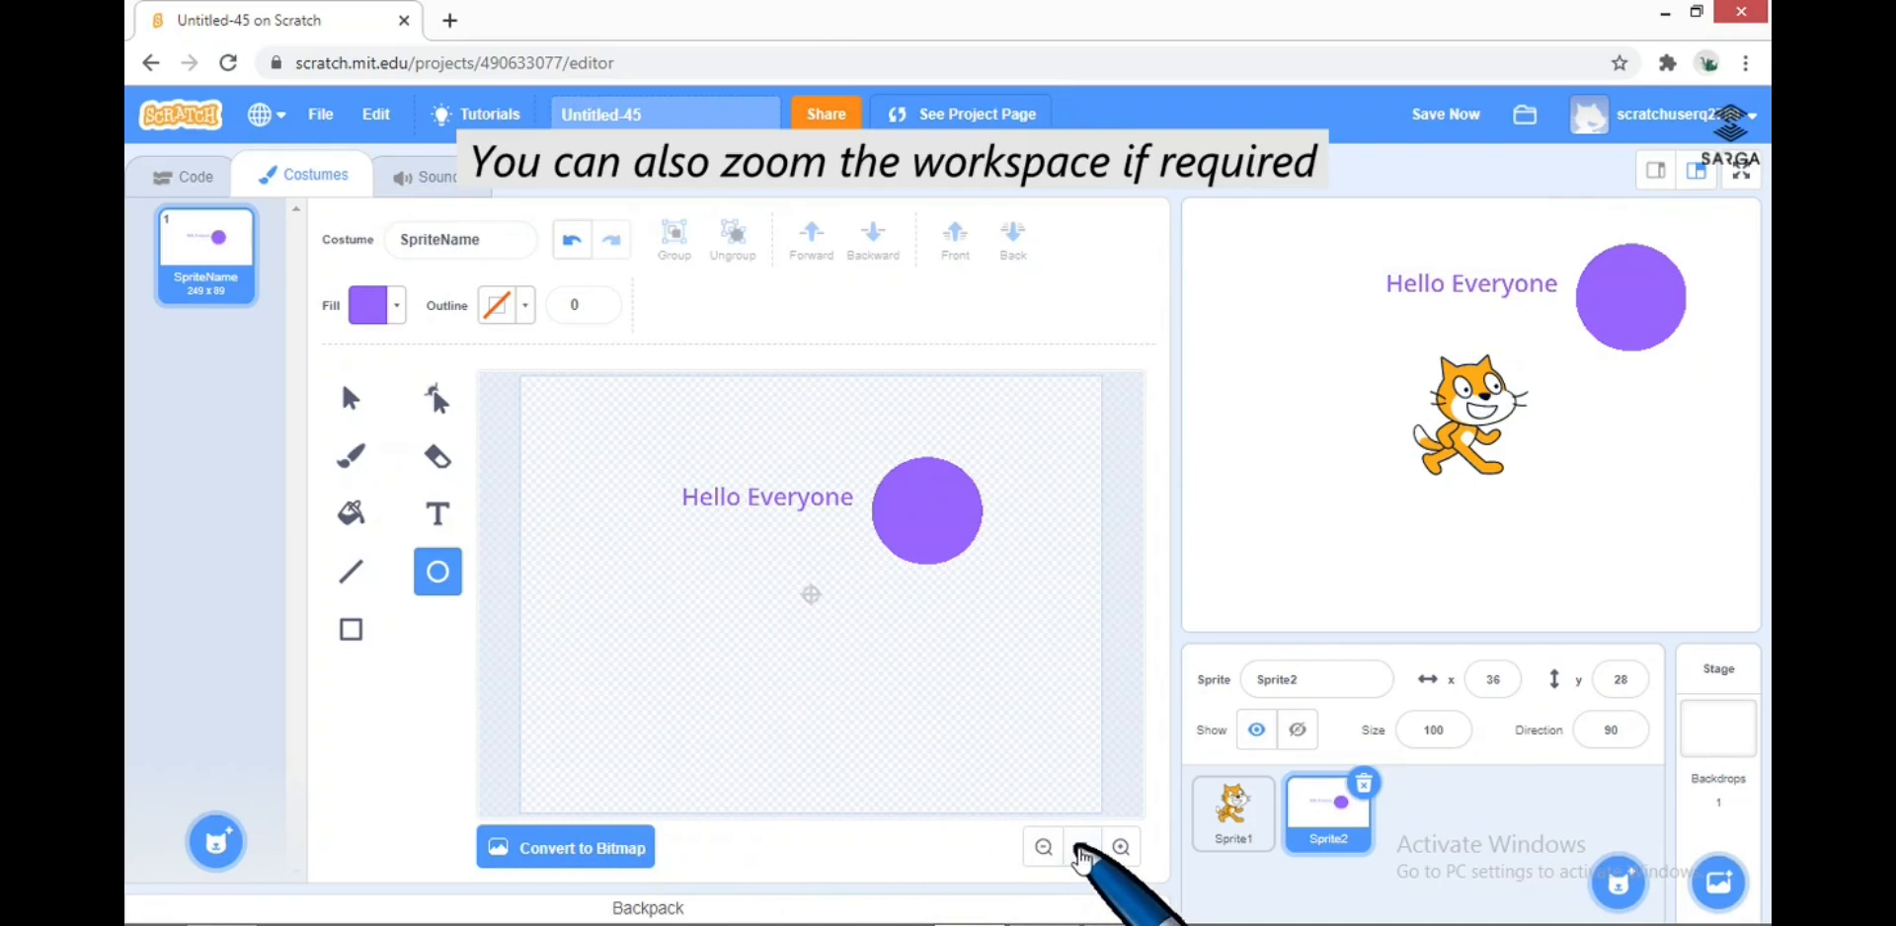
left_click(1042, 847)
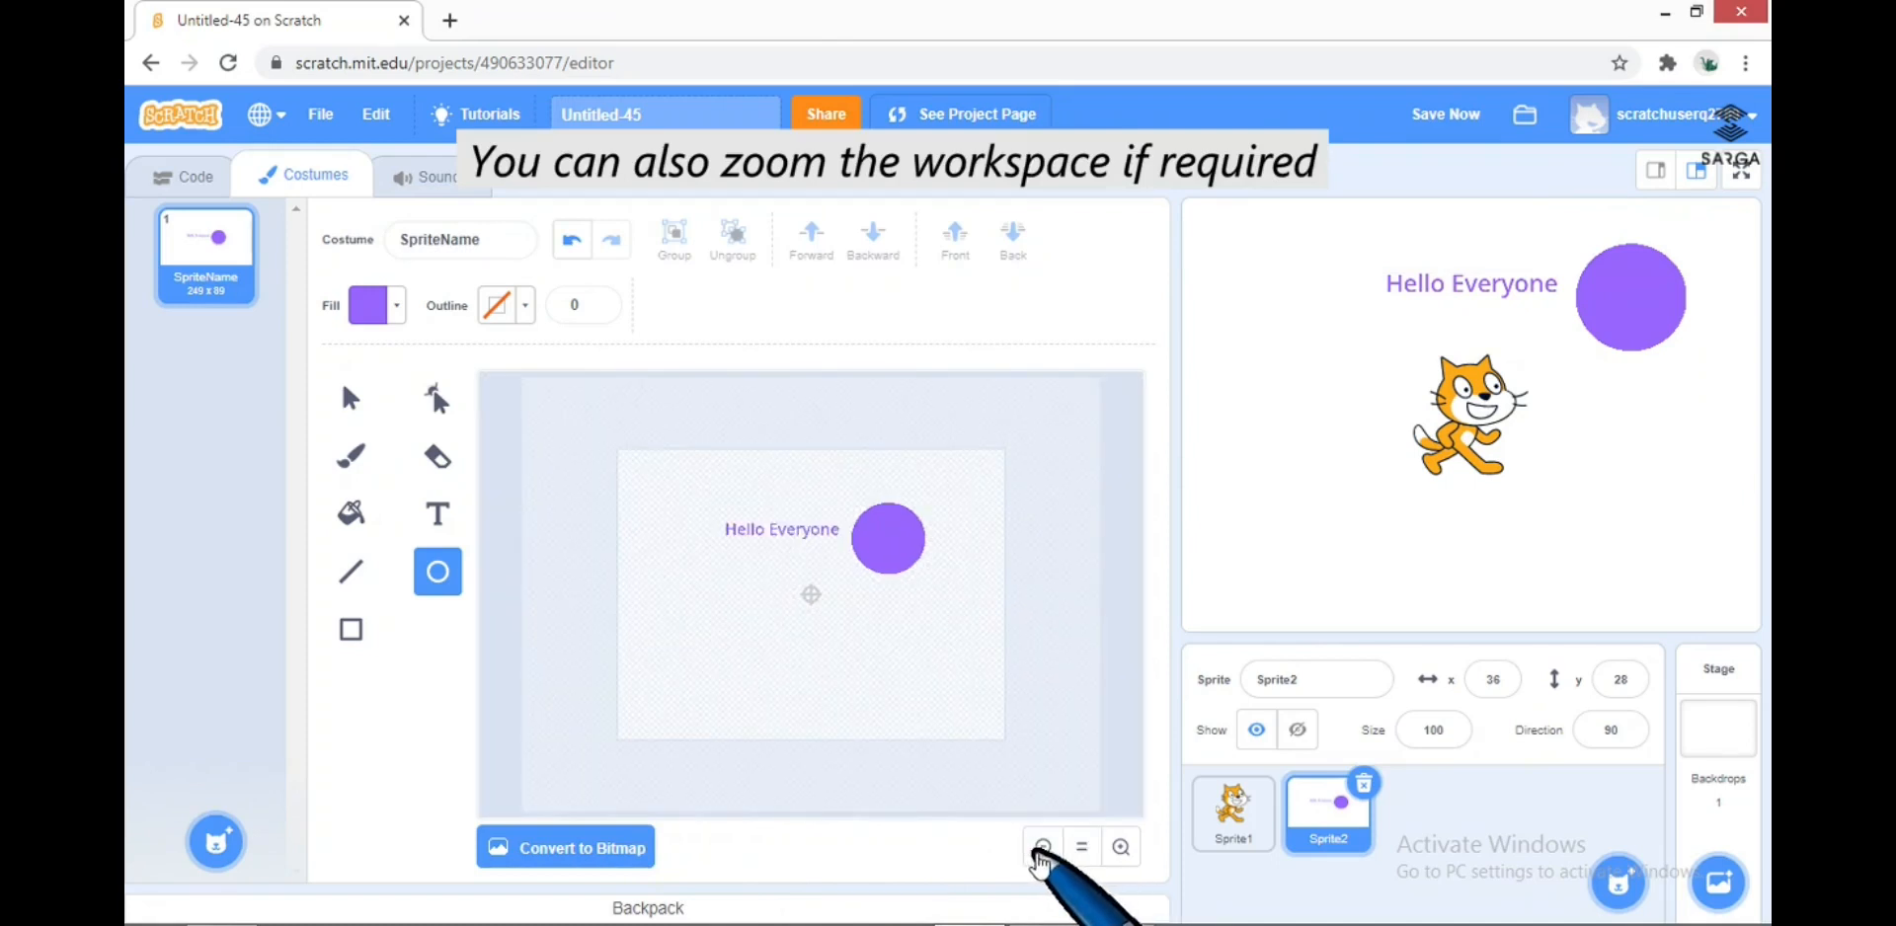
left_click(1118, 849)
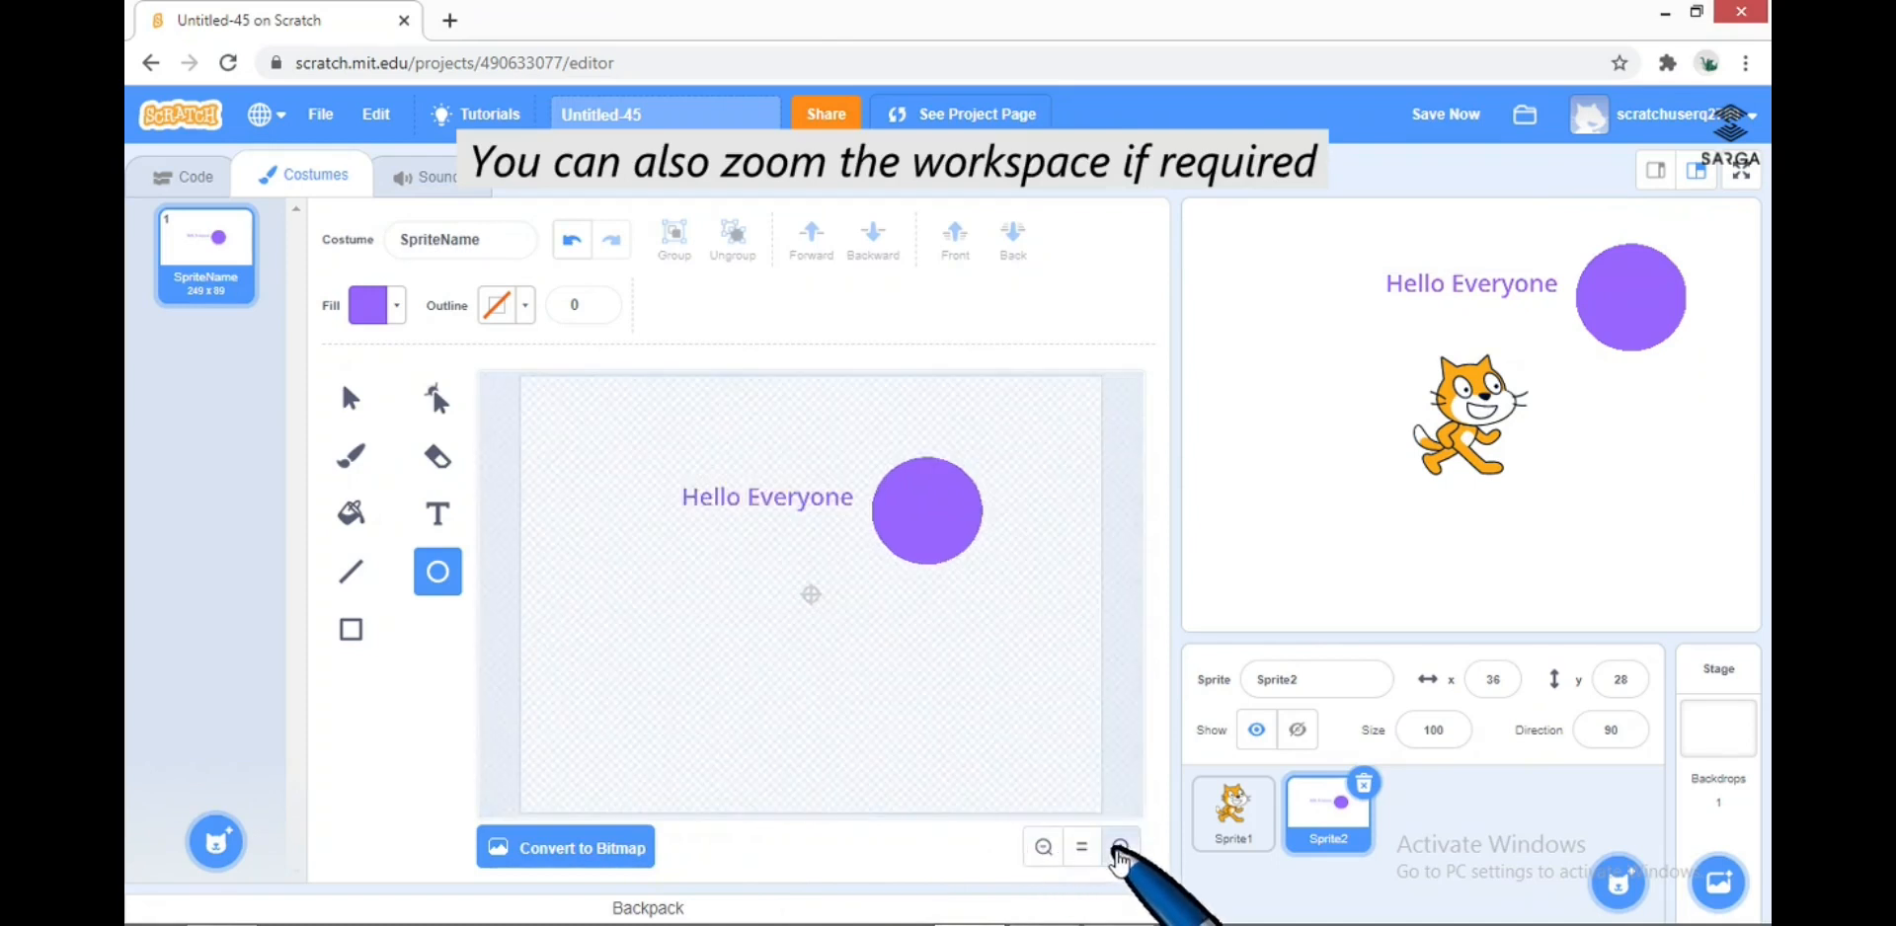